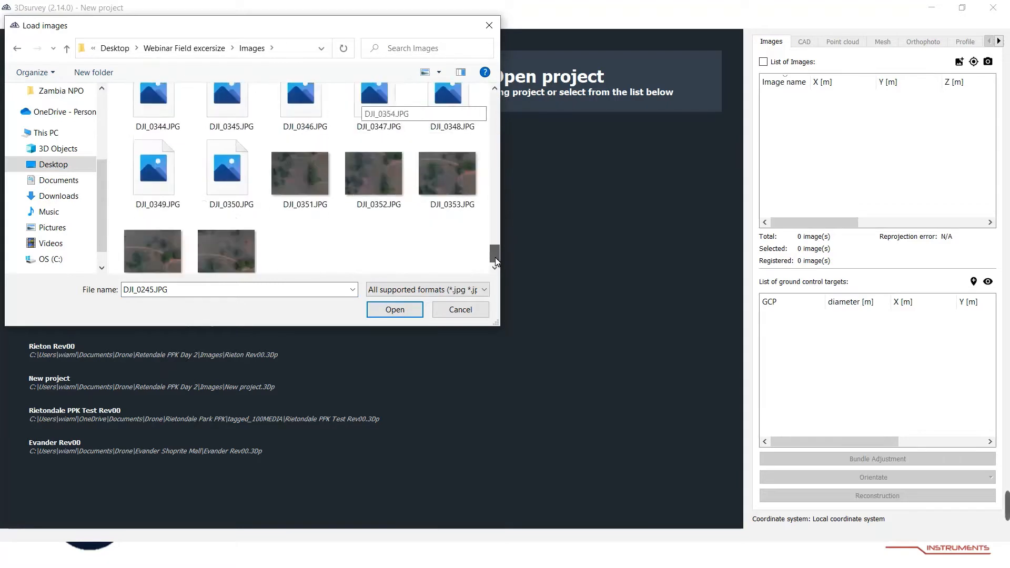
Load all the DJI images from the Images folder into the new project.
shift+click(227, 248)
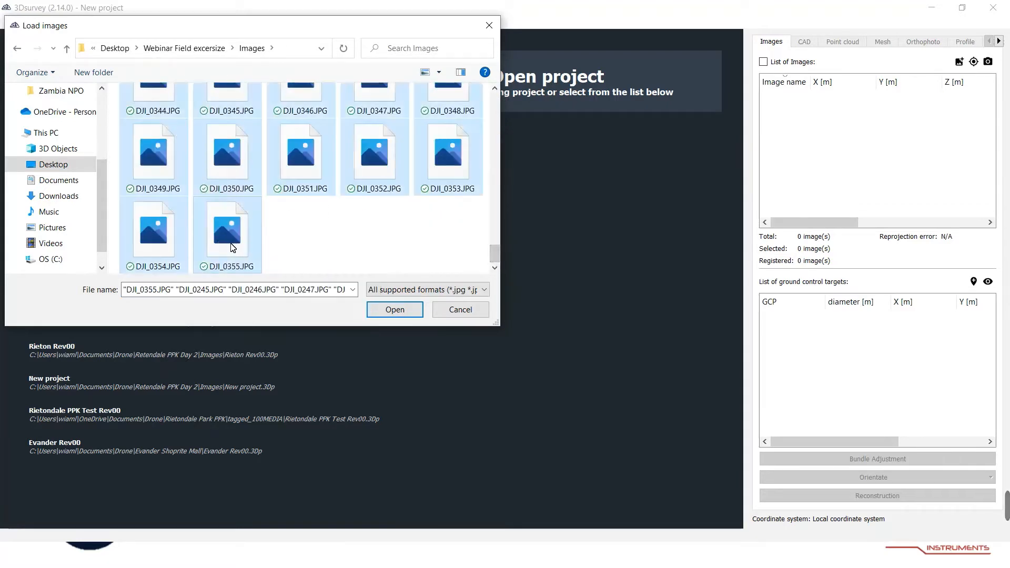
click(396, 310)
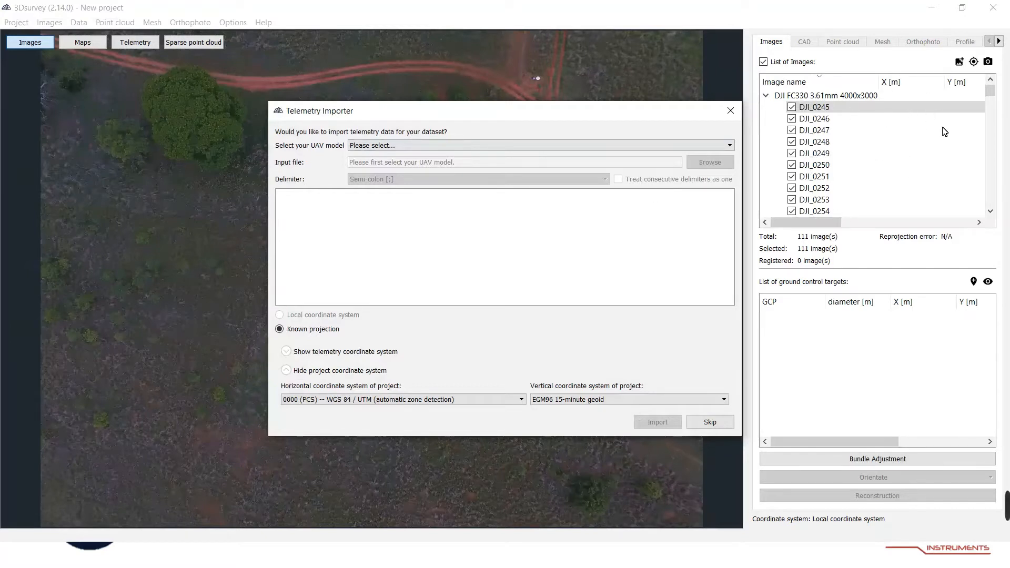
Choose Exif data (DJI Phantom 4, Inspire 1, eBee, Falcon 8, ...) as the UAV telemetry source.
click(557, 145)
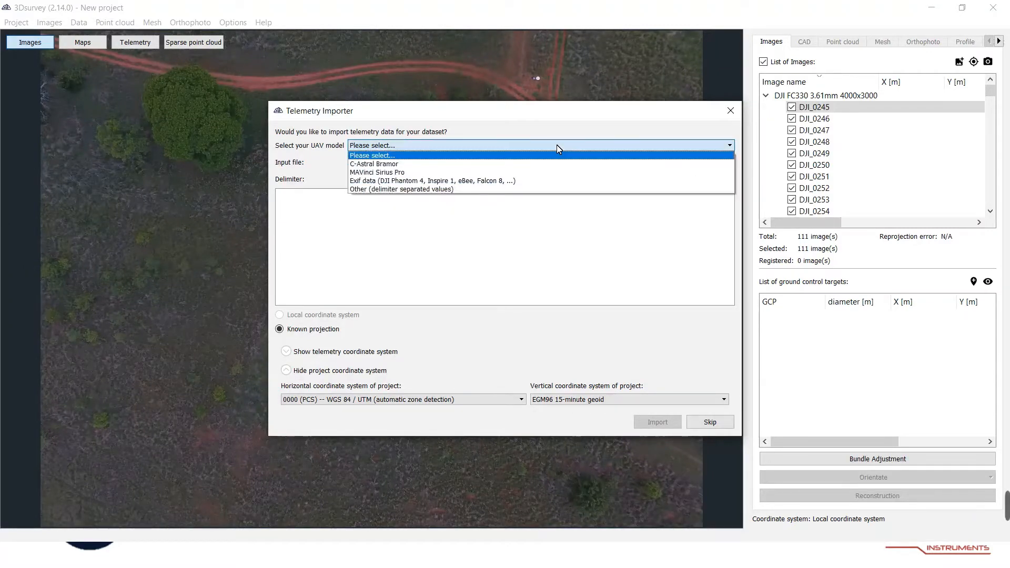
click(515, 182)
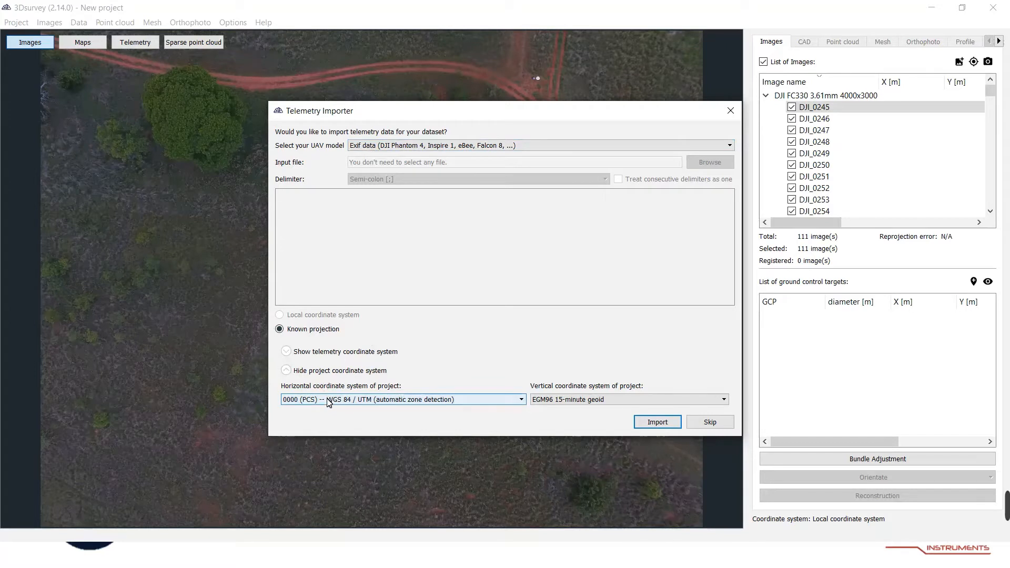
Set the project's horizontal coordinate system to EPSG:2053 Hartebeesthoek94 / Lo29 and import the telemetry.
click(427, 400)
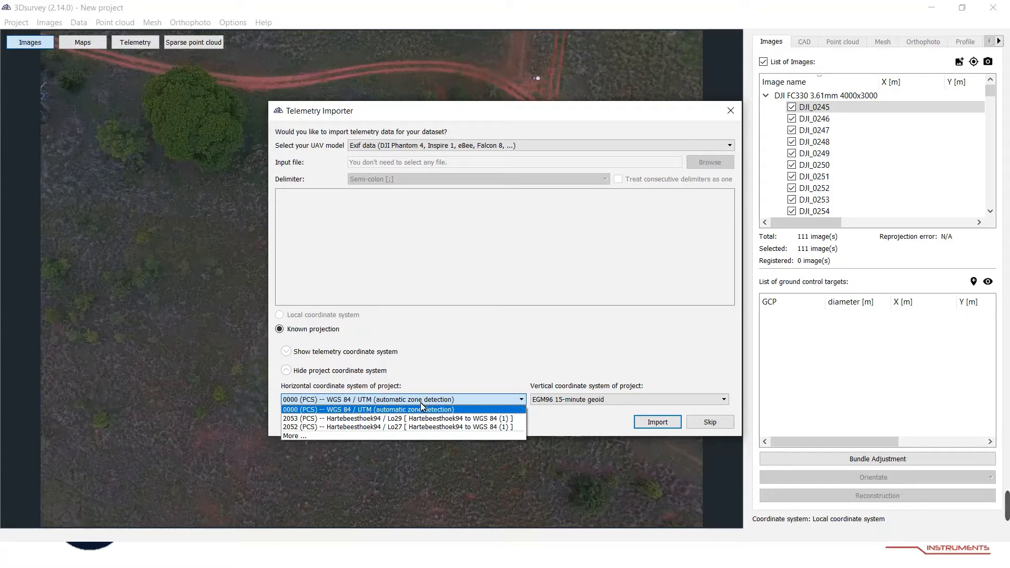
click(388, 435)
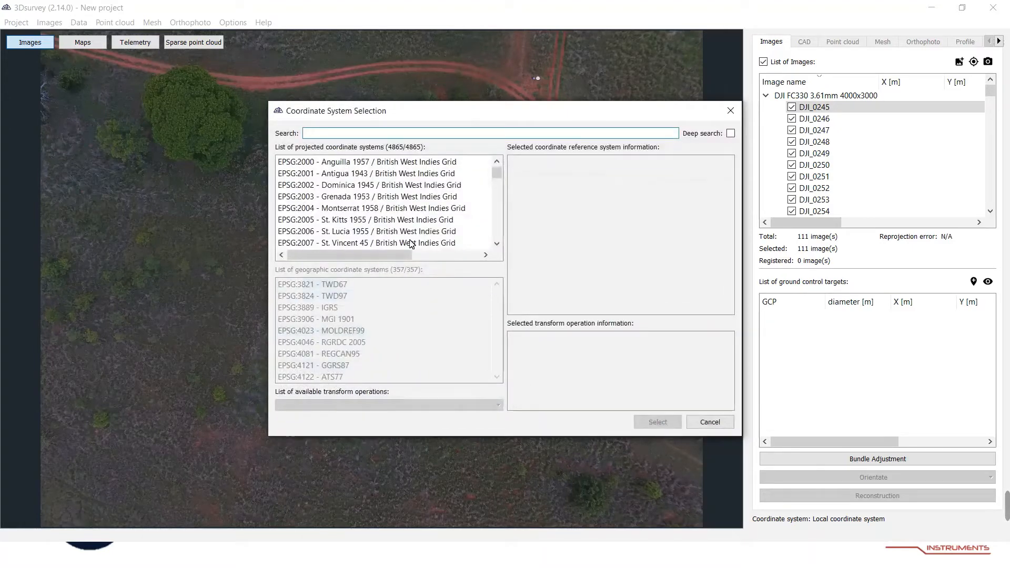
text(hart)
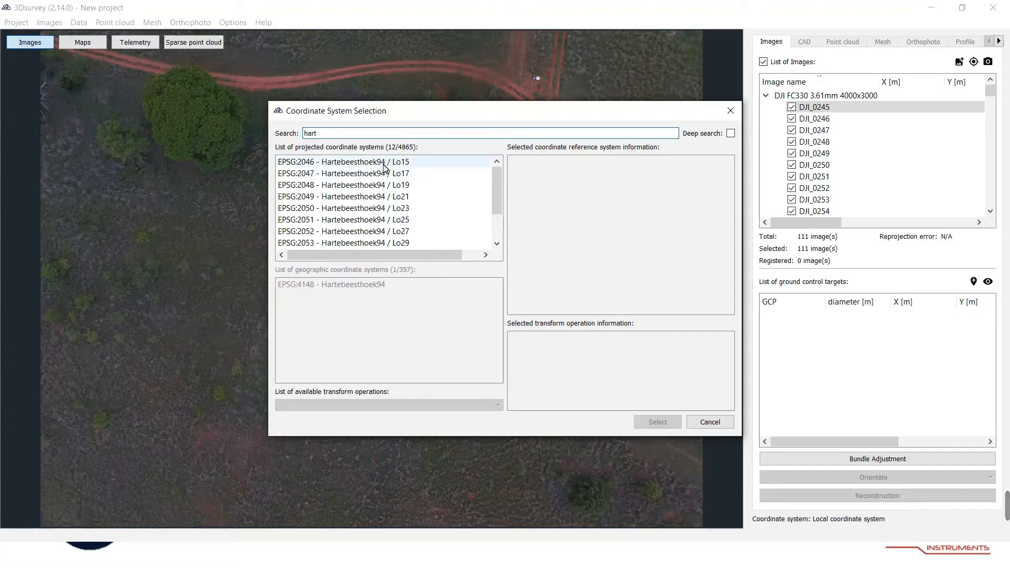
click(385, 244)
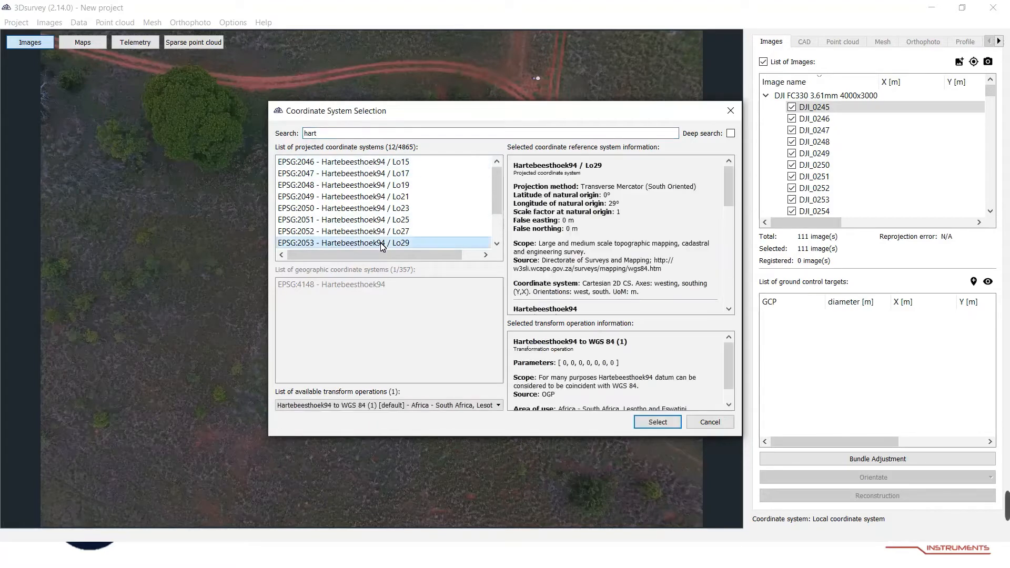
click(658, 422)
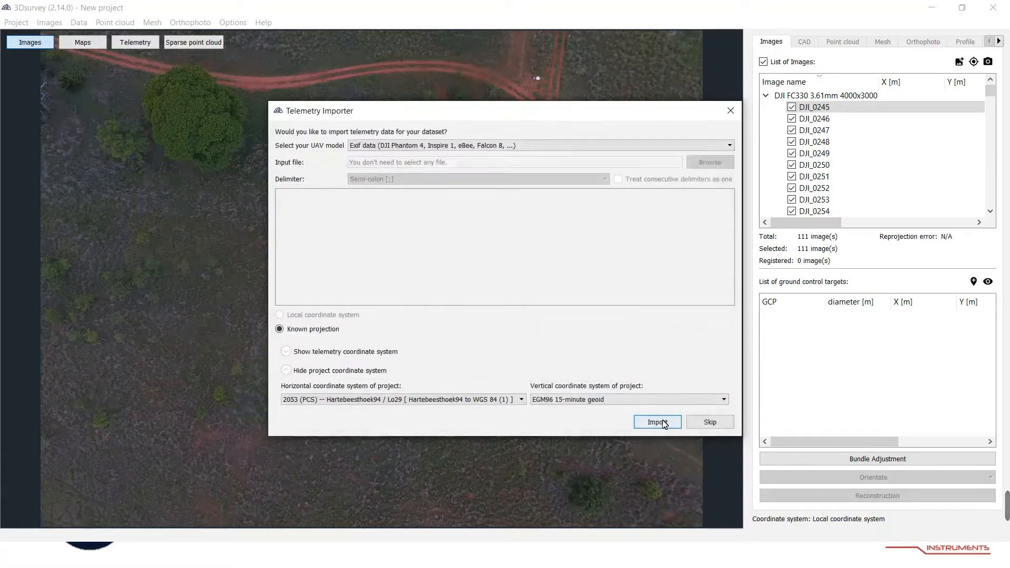
click(660, 420)
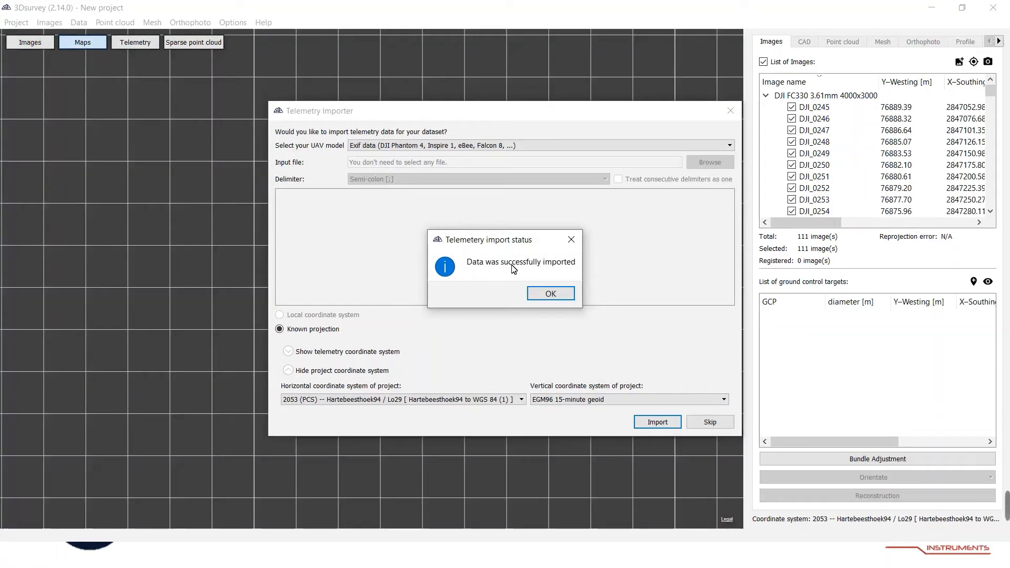
click(550, 293)
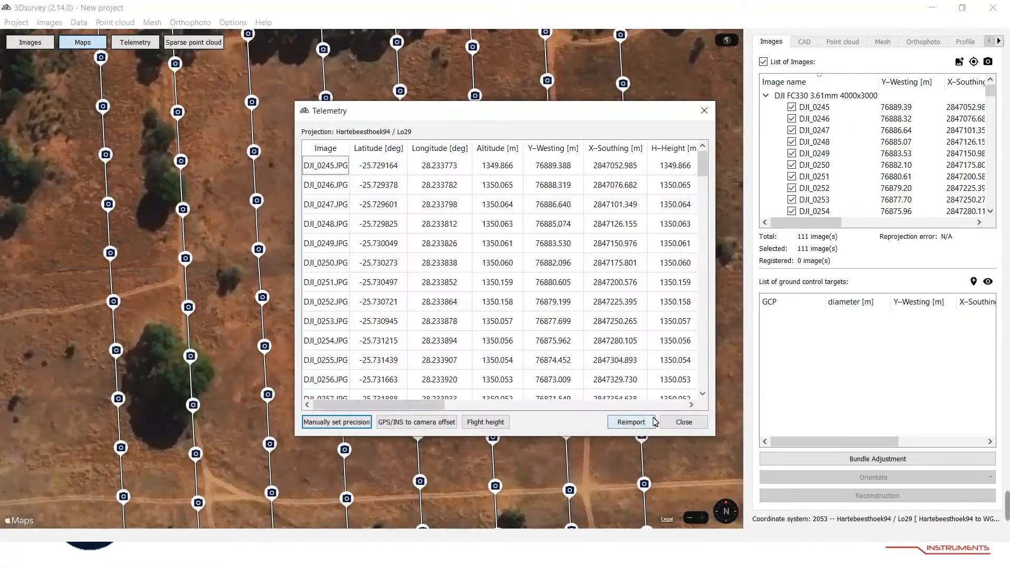
Inspect the imported telemetry table, the image coordinate columns and the flight path on the map.
drag(438, 407, 525, 406)
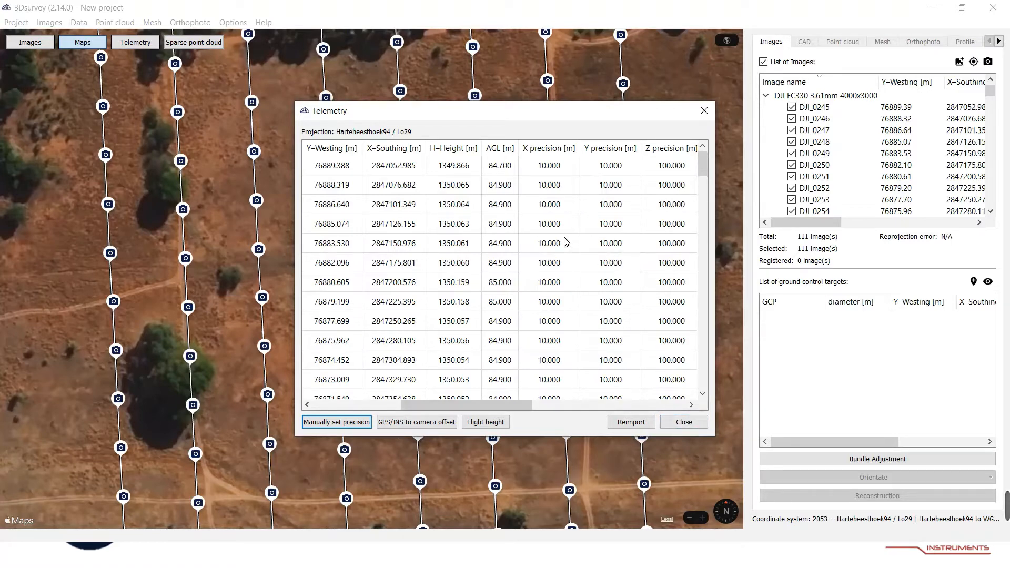
click(684, 423)
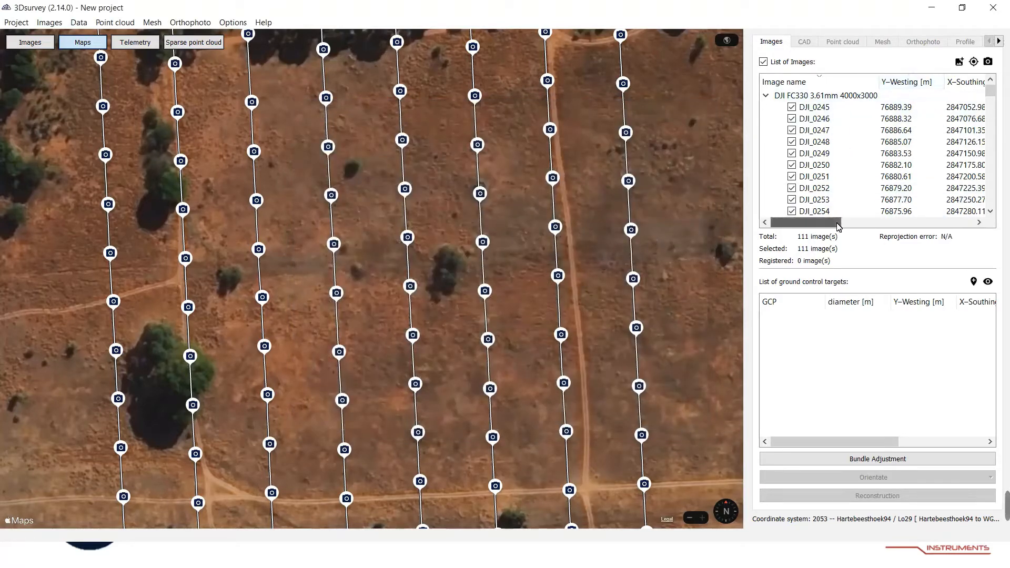
drag(838, 226, 849, 226)
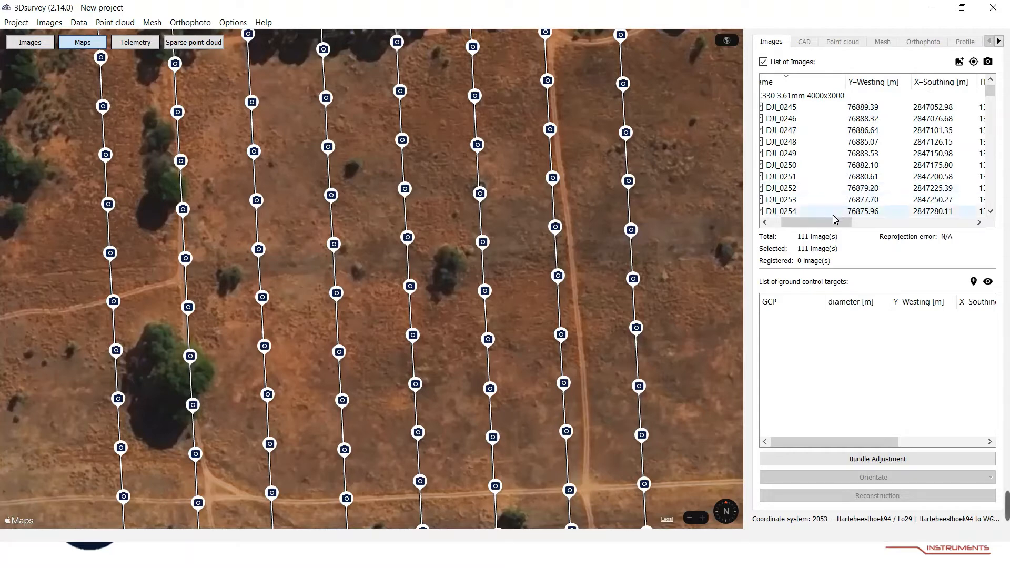
drag(837, 221, 825, 223)
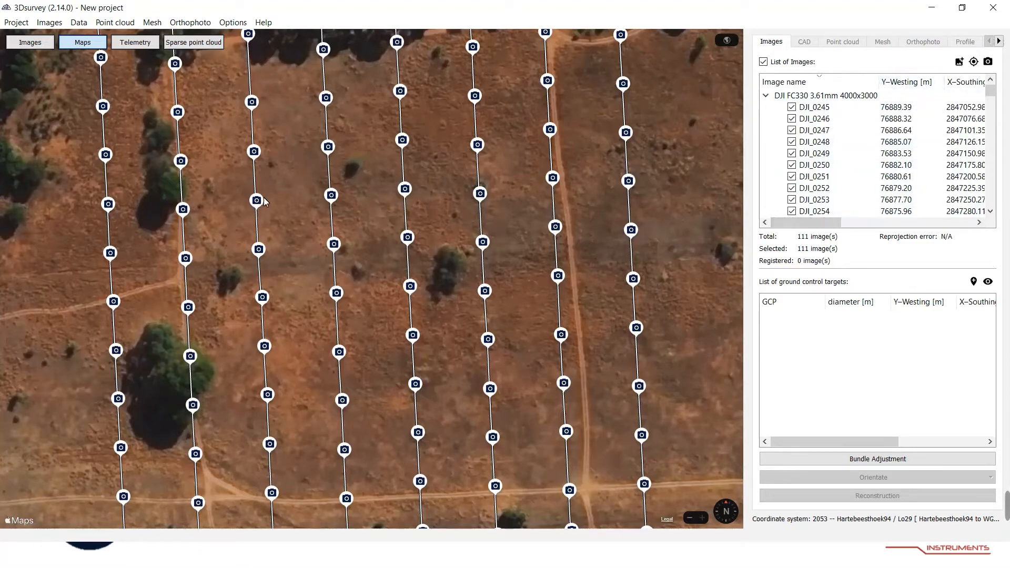
scroll(282, 208, down, 3)
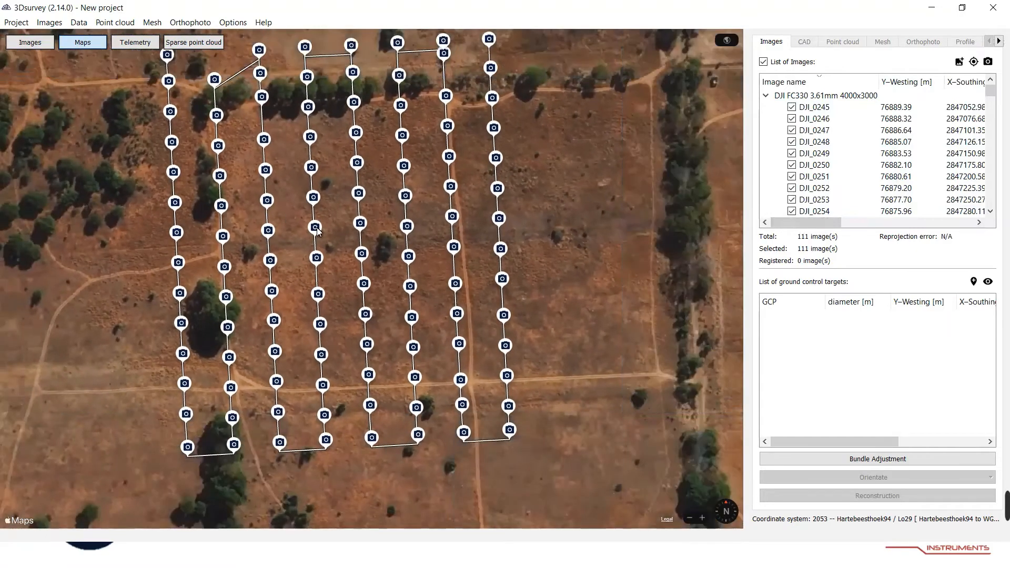
scroll(316, 229, down, 1)
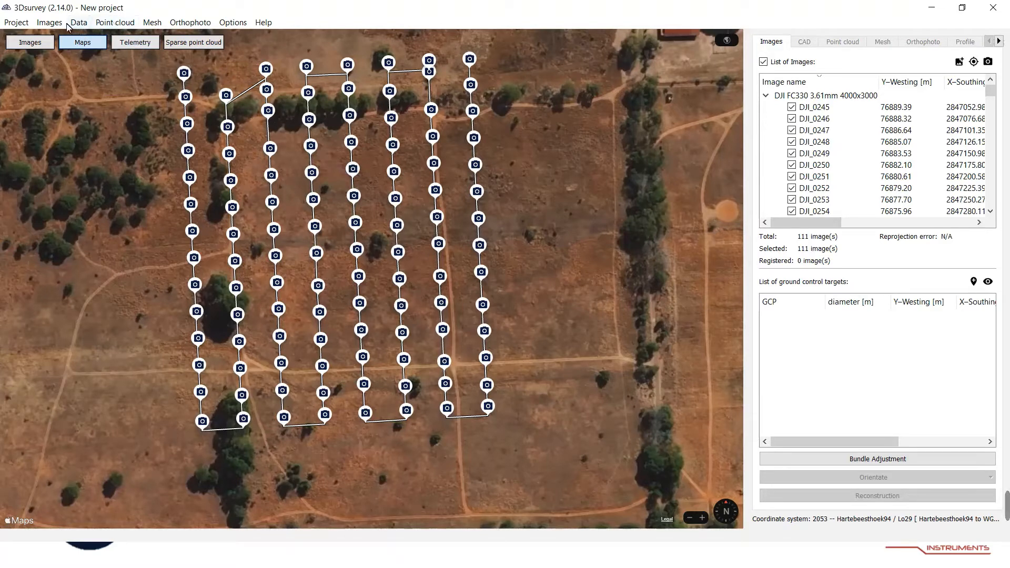
Run Bundle Adjustment in Global mode with the default feature detection and telemetry pair selection settings.
click(843, 464)
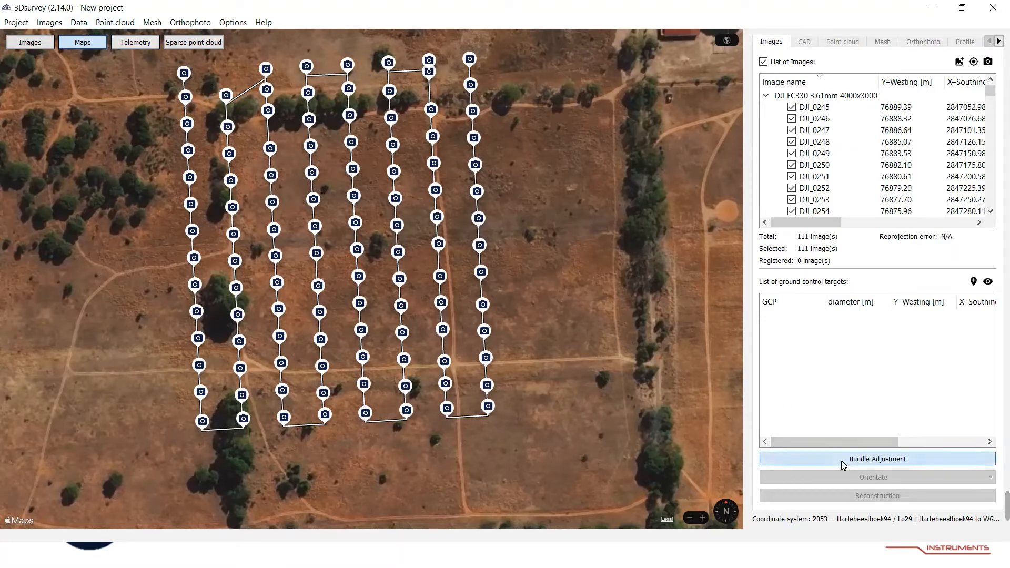
click(459, 264)
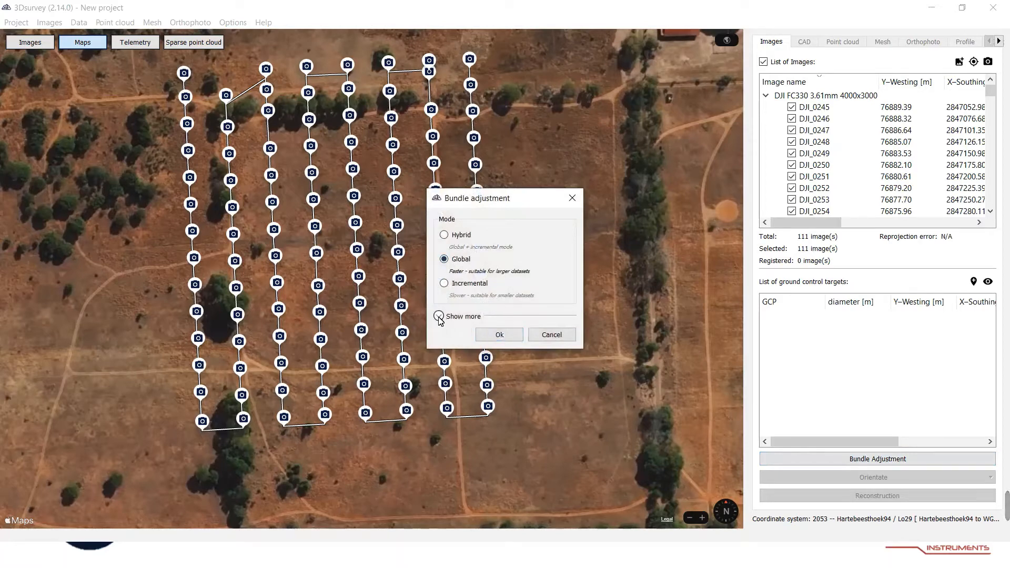
click(440, 317)
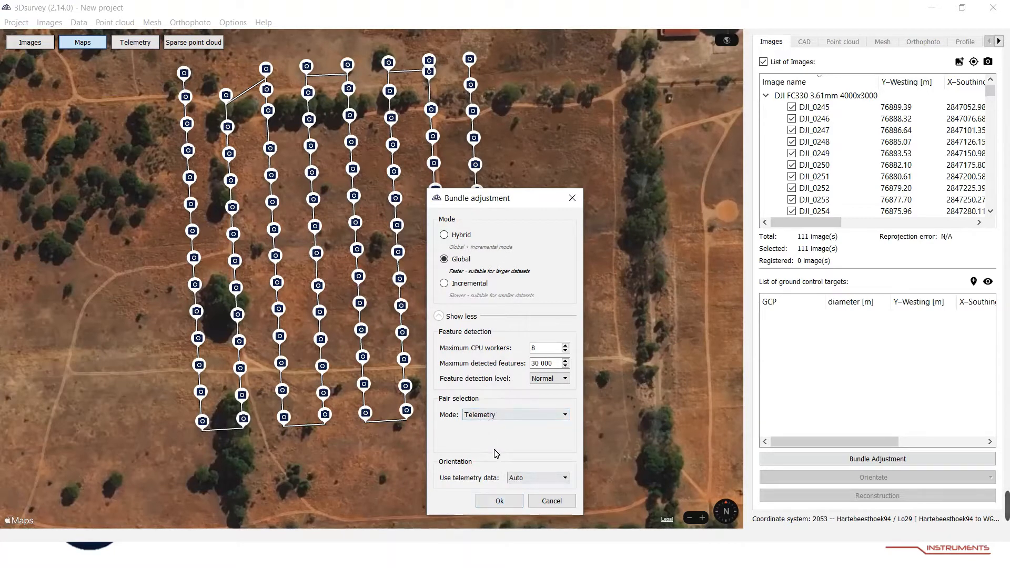
click(500, 502)
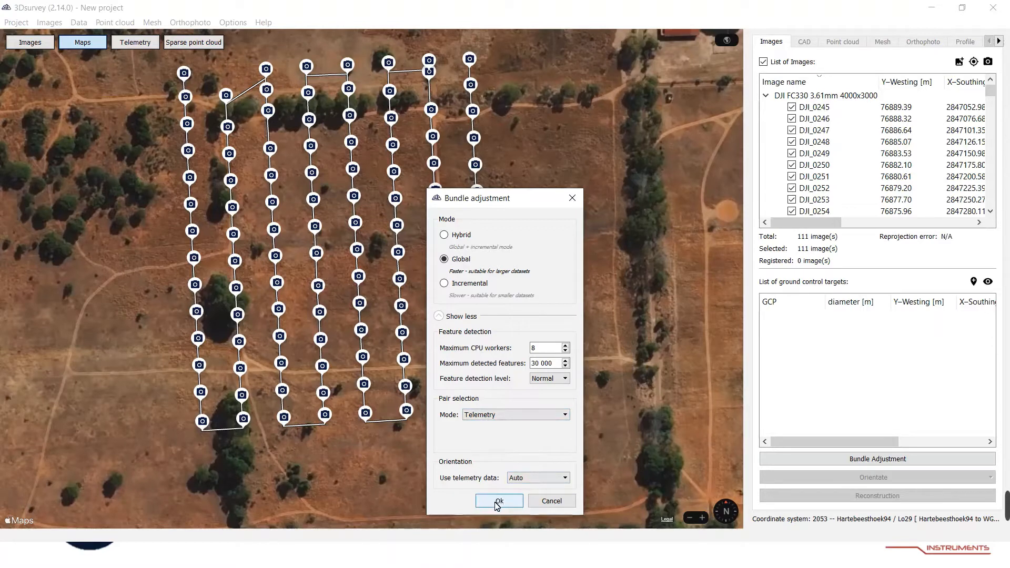
click(498, 501)
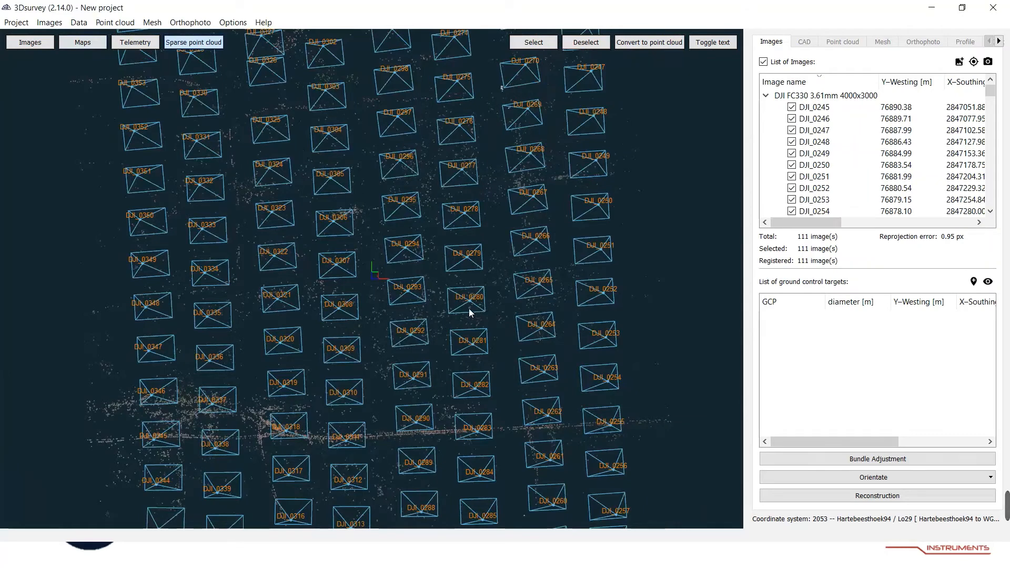
Inspect the sparse point cloud and camera positions from above and from the side.
scroll(475, 312, down, 4)
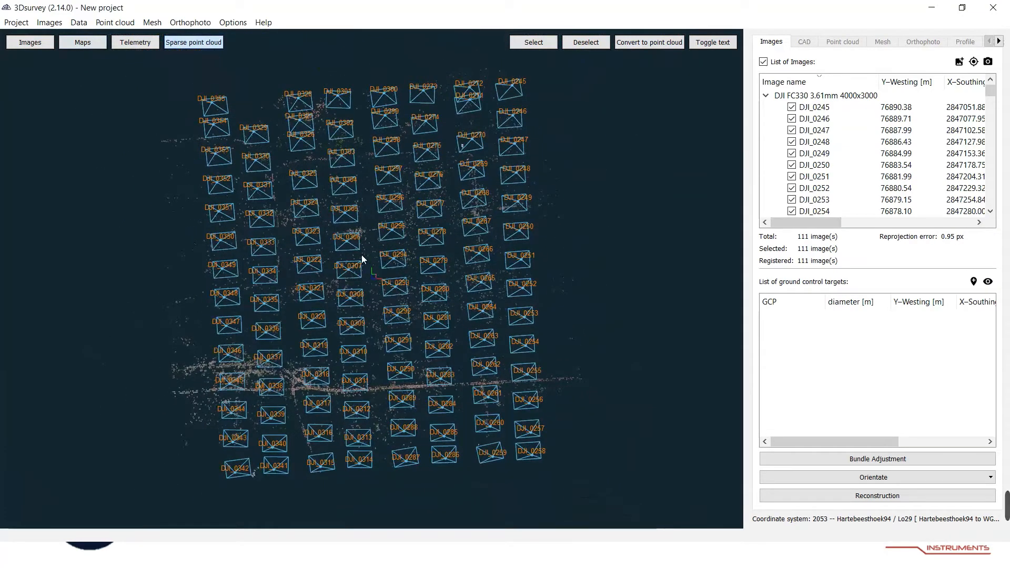
scroll(370, 260, down, 1)
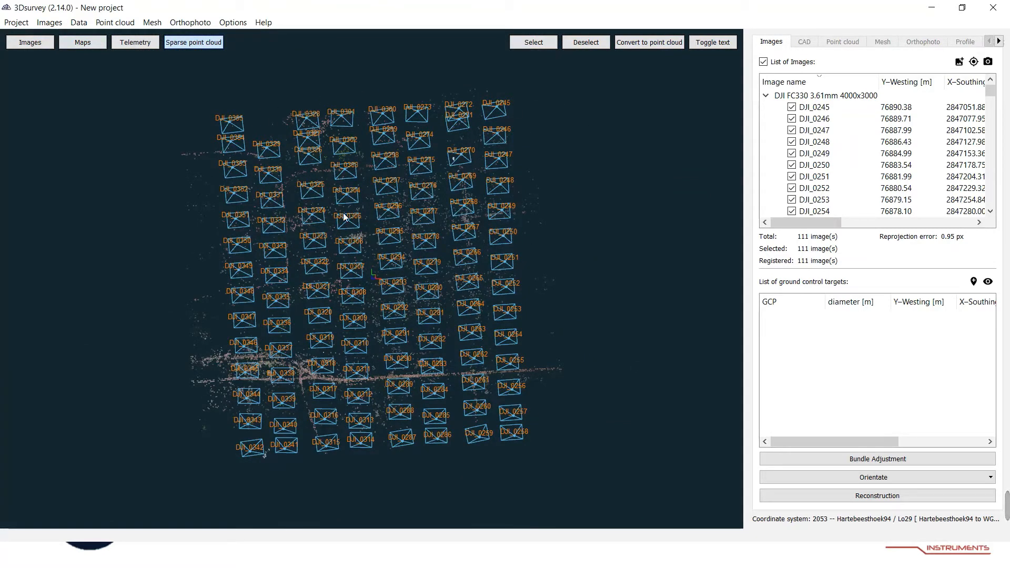
drag(414, 263, 302, 317)
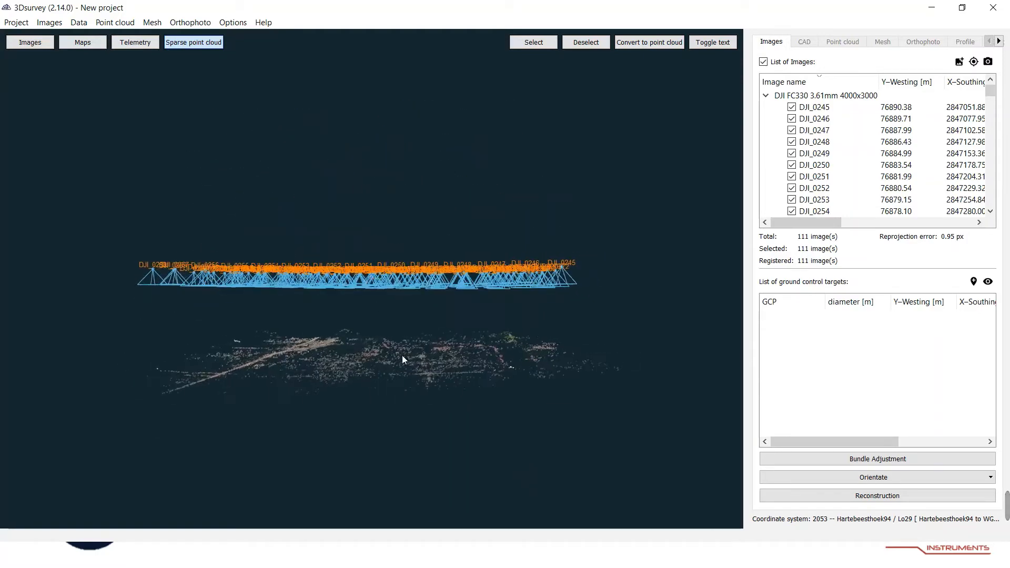
drag(387, 347, 551, 359)
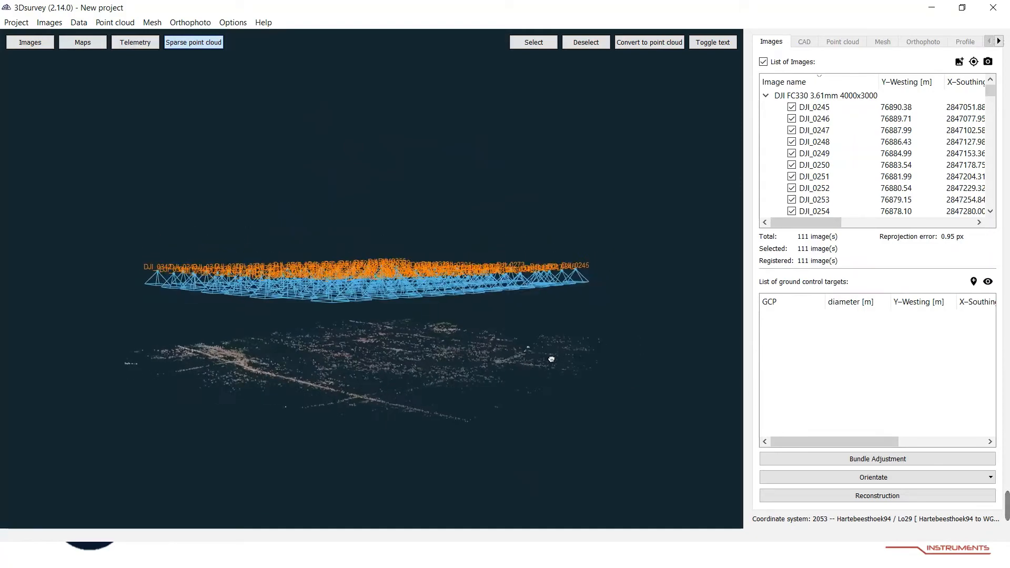
drag(356, 368, 397, 341)
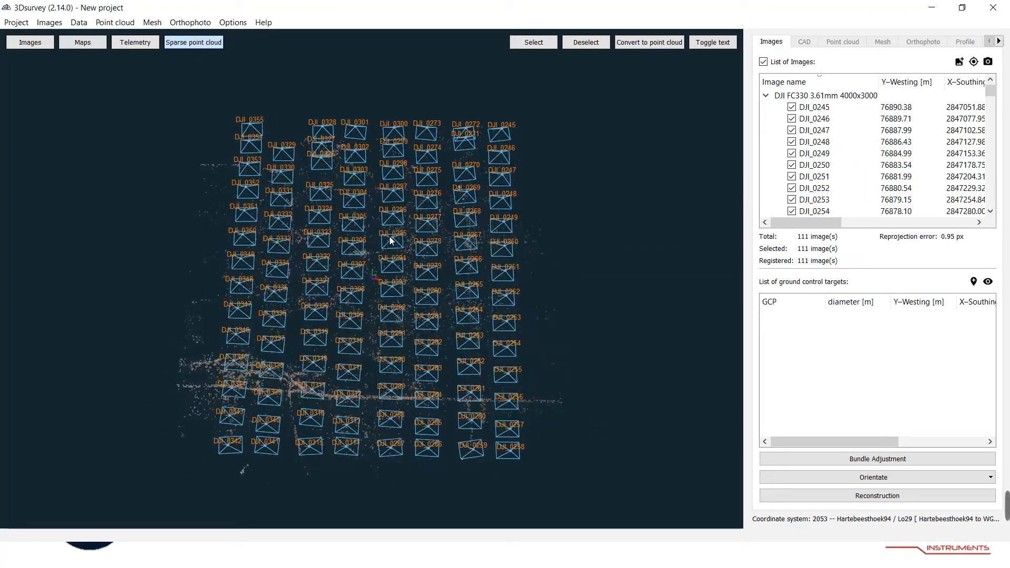
Start orienting the model with GCP data.
click(922, 481)
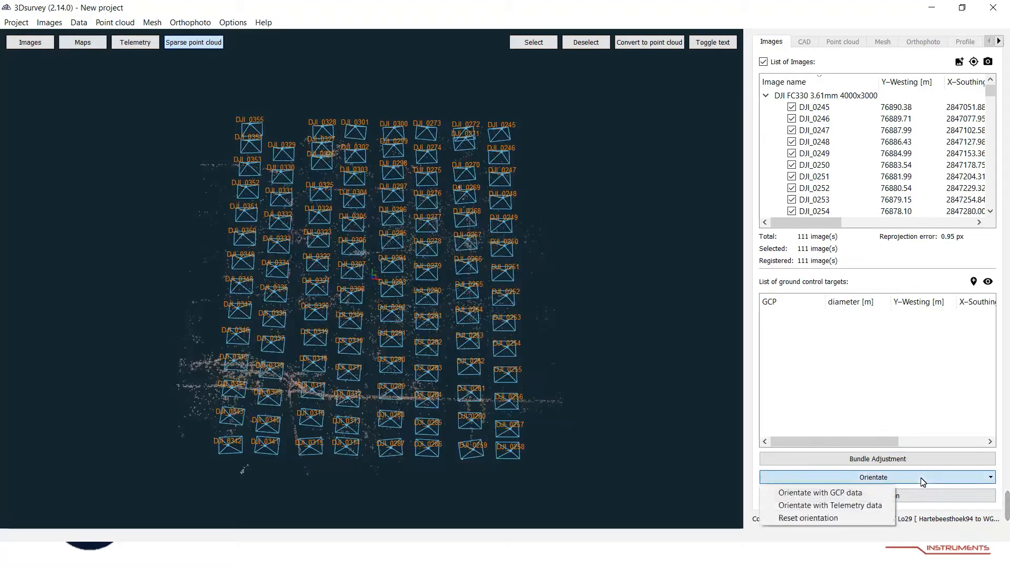
click(831, 494)
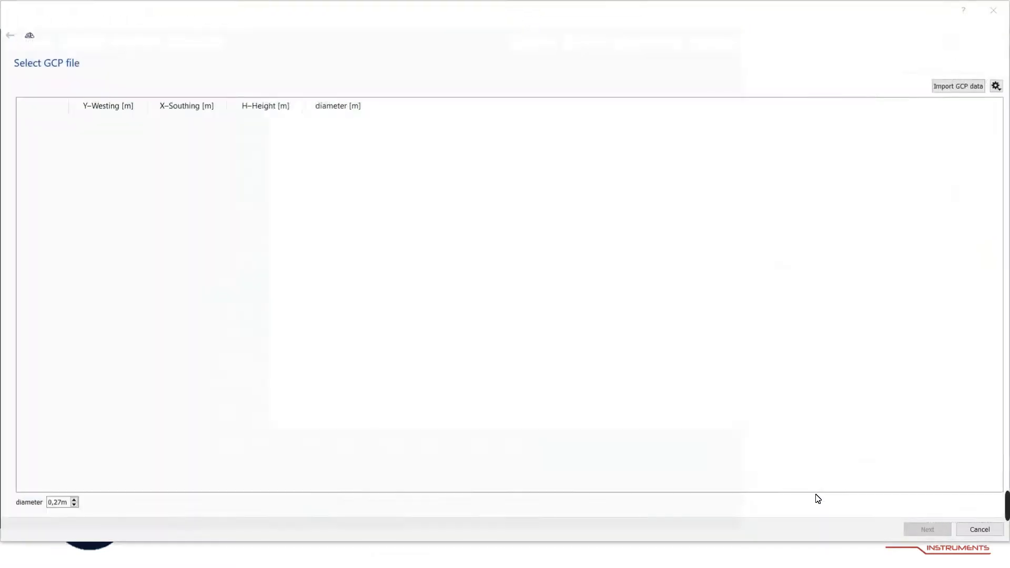
Load GCP Control Test Rev01.csv from the Webinar Field excersize folder as the GCP input file.
click(709, 139)
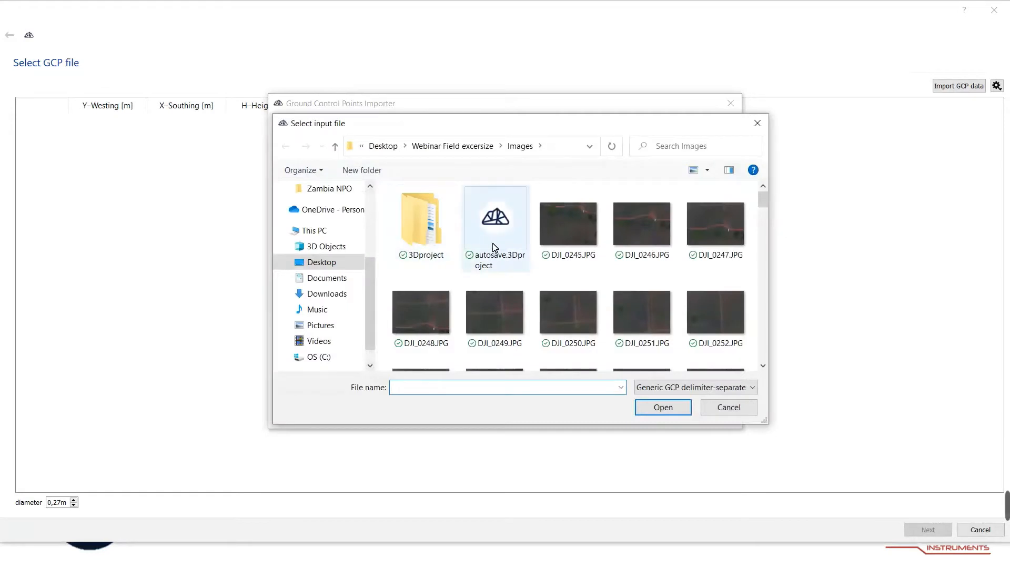
click(455, 146)
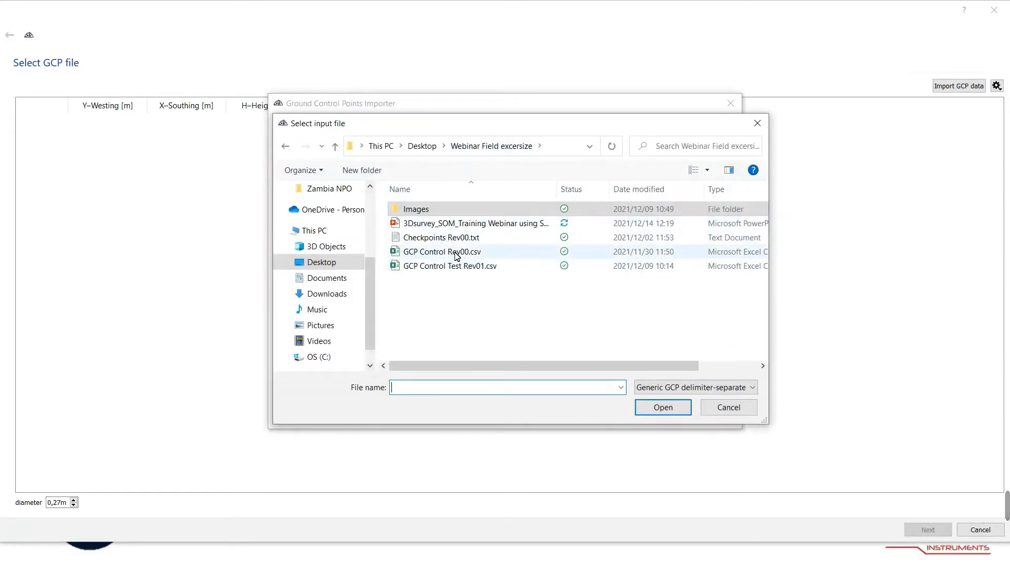
click(458, 268)
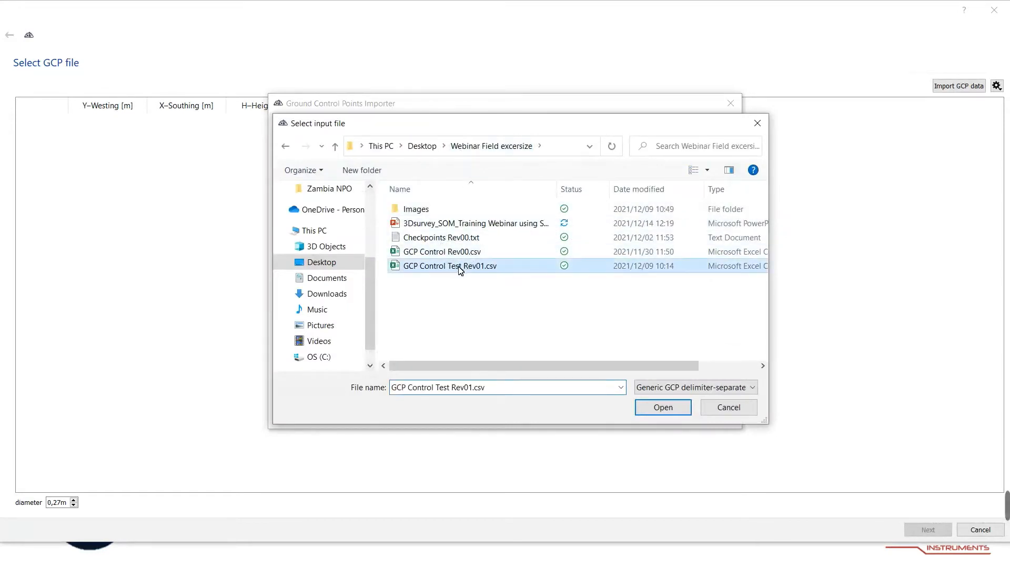
click(664, 408)
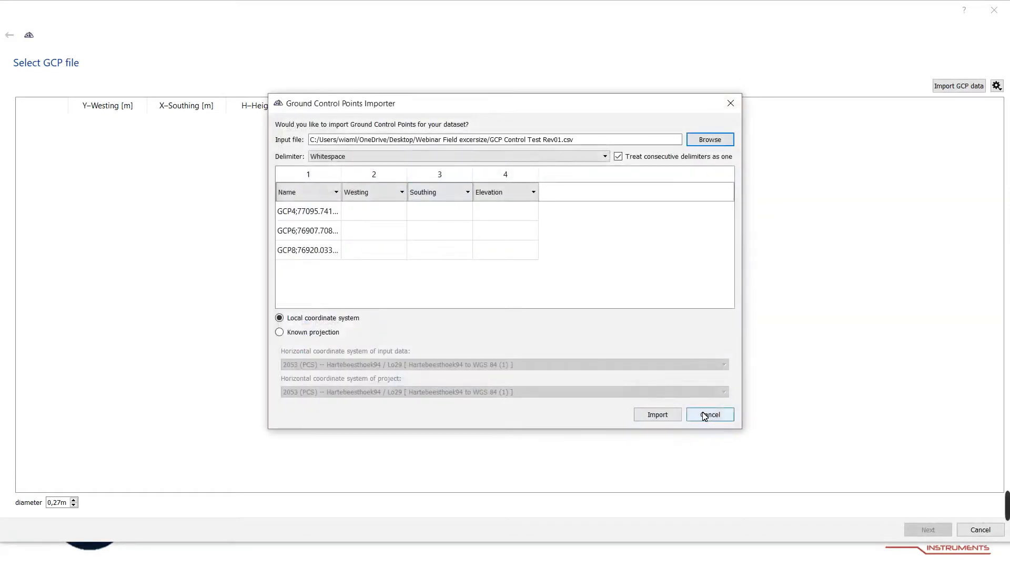
Browse for a different GCP input file and load GCP Control Rev00.csv instead.
click(708, 140)
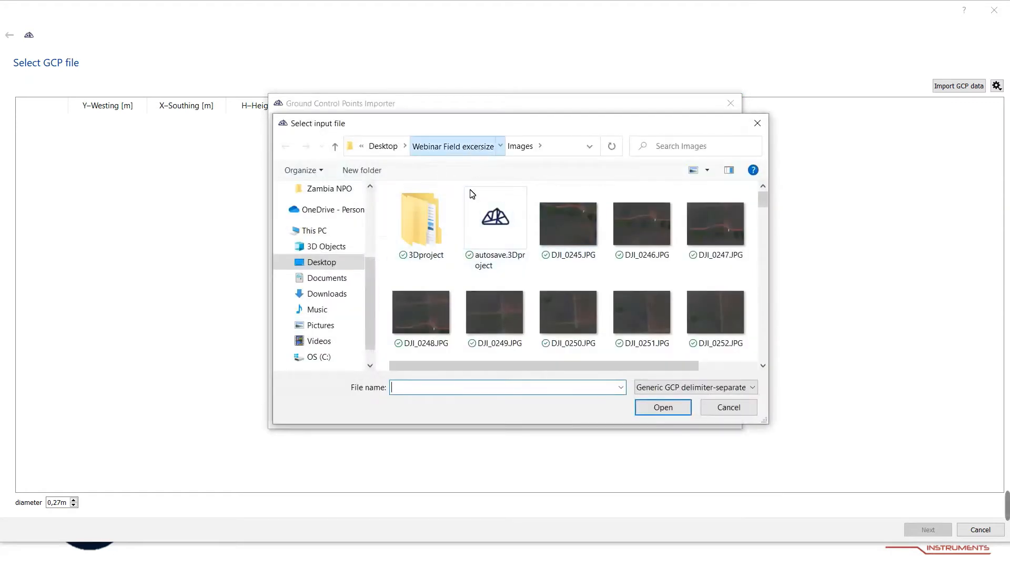
click(466, 147)
click(455, 255)
click(644, 408)
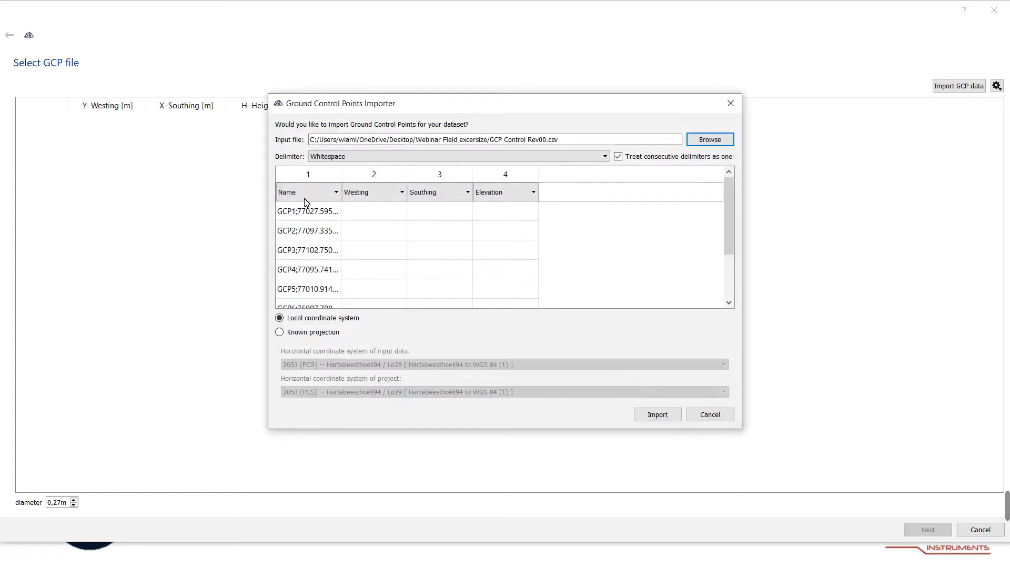
Set the GCP file delimiter to Semi-colon [;] and check the parsed columns in the preview.
click(385, 157)
click(378, 175)
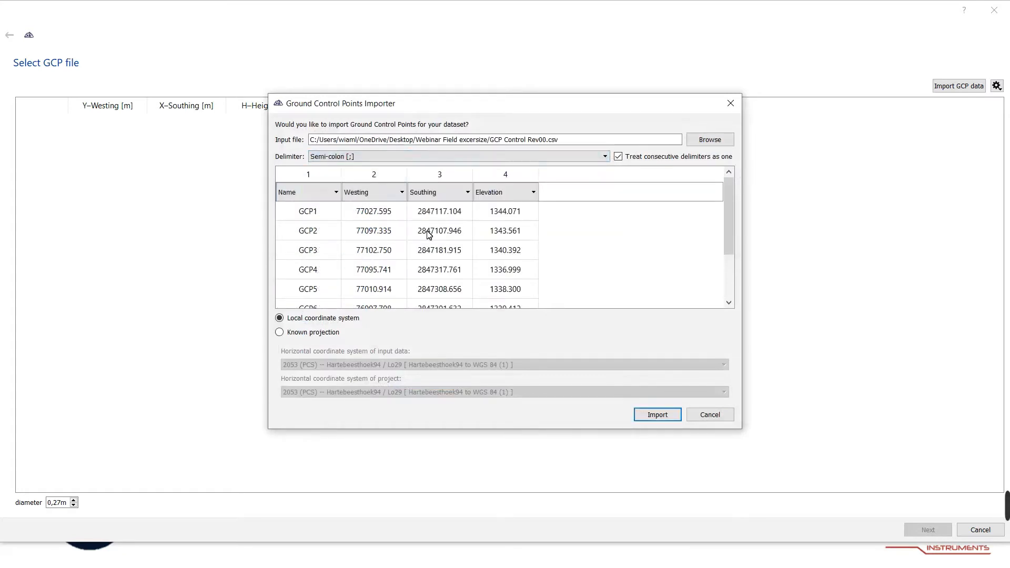
scroll(422, 236, down, 2)
scroll(449, 268, up, 2)
Choose Known projection as the coordinate system of the input data and import the ground control points.
click(308, 333)
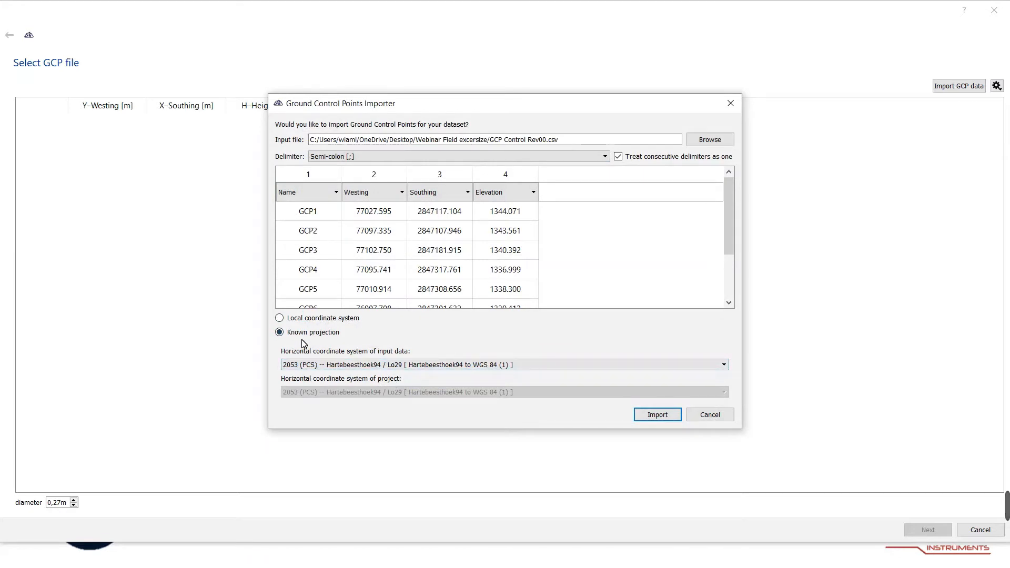
click(283, 319)
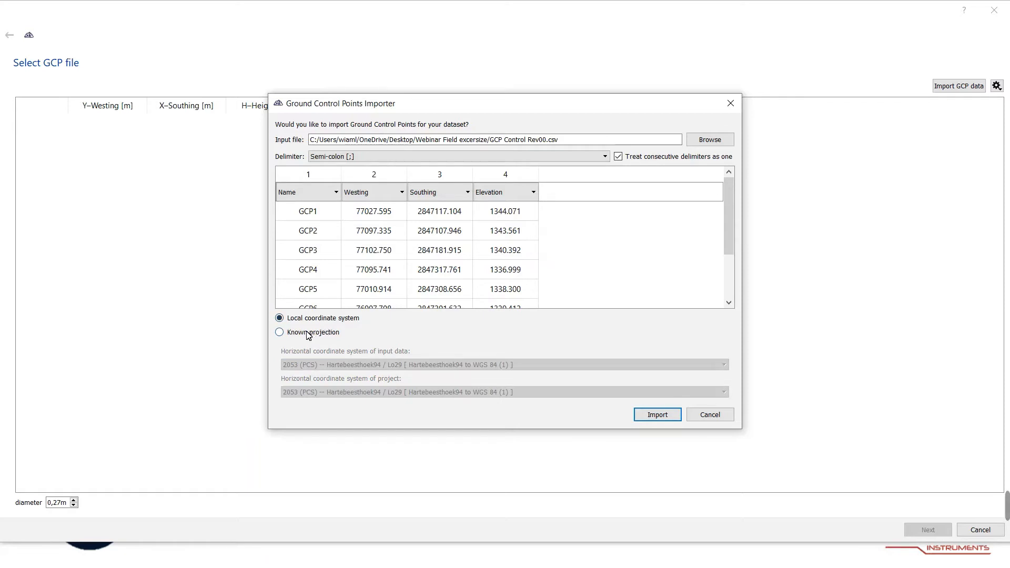
click(307, 336)
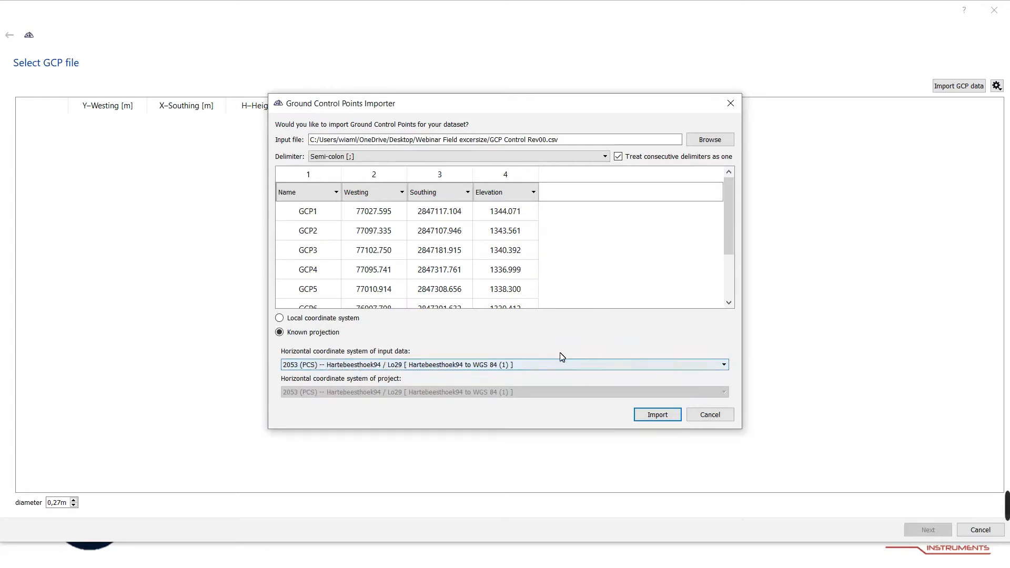
click(657, 415)
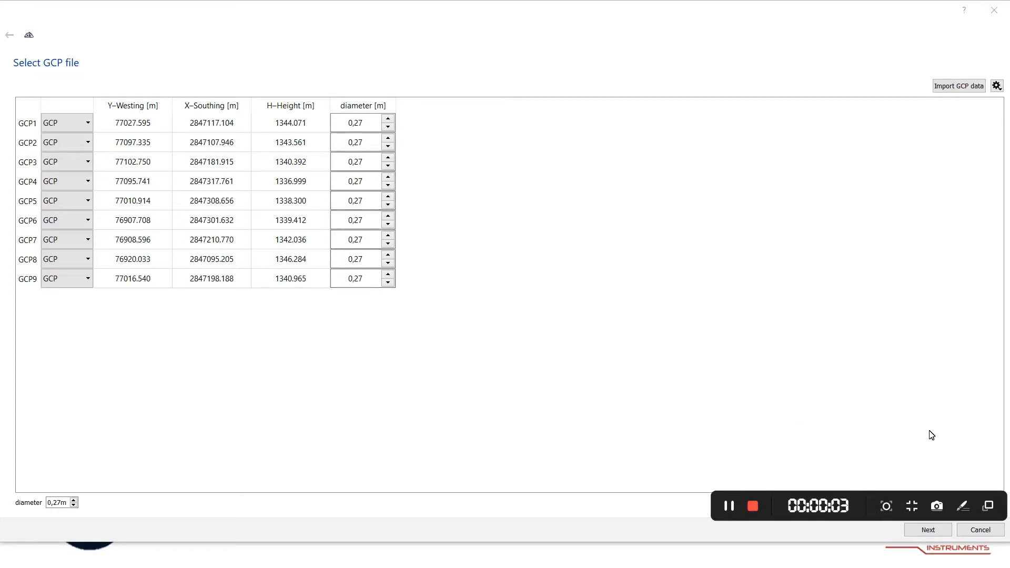
Proceed to locating GCPs and mark the target beside the road in image DJI_0245.JPG.
click(928, 530)
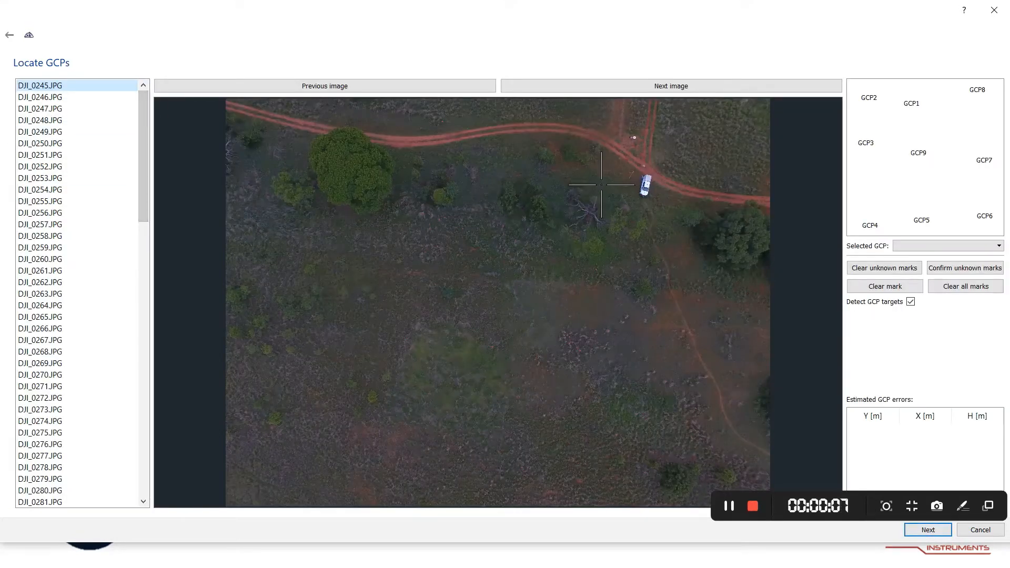
scroll(685, 200, up, 2)
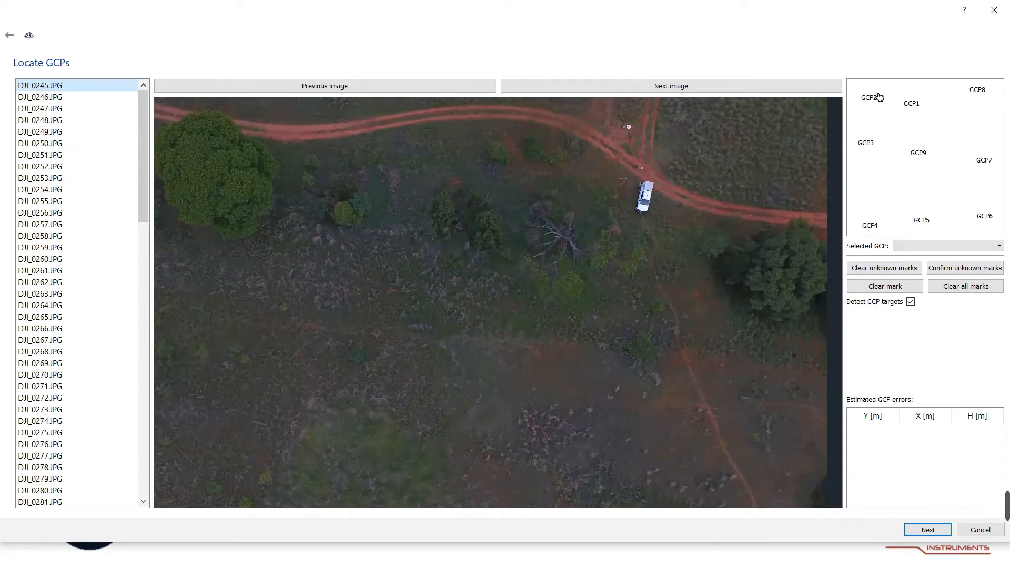
scroll(683, 229, up, 4)
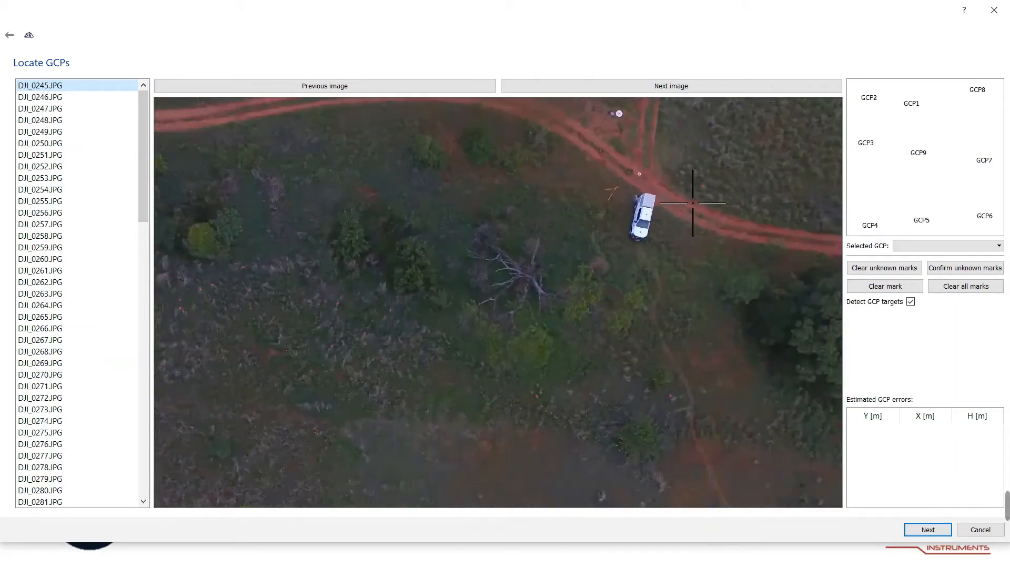
scroll(657, 216, up, 5)
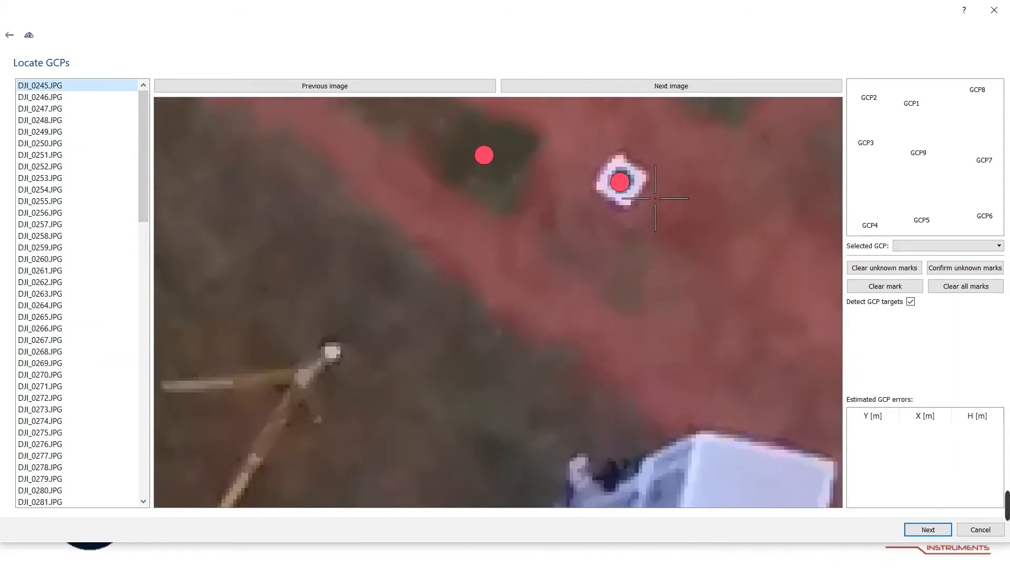
click(658, 223)
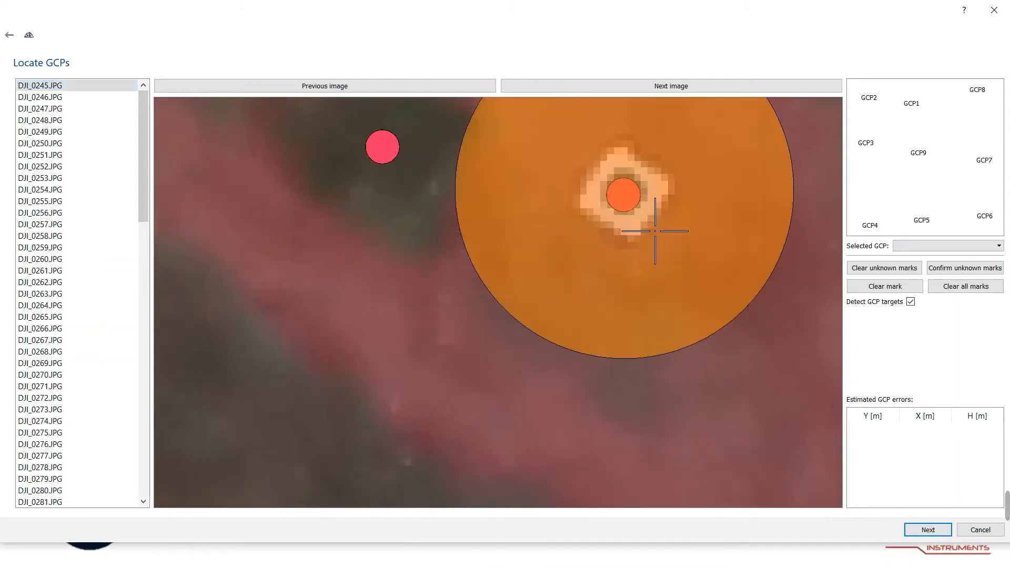
Step through the images to DJI_0252.JPG and mark the GCP target on the track.
scroll(646, 226, down, 6)
key(Down)
key(Down)
key(Down)
key(Down)
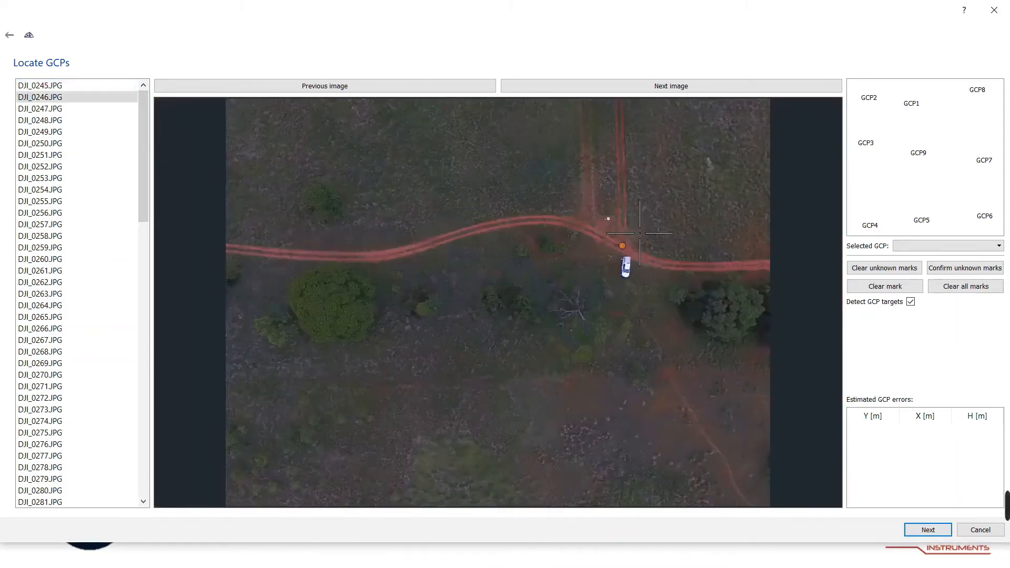
key(Down)
key(Down)
key(Down)
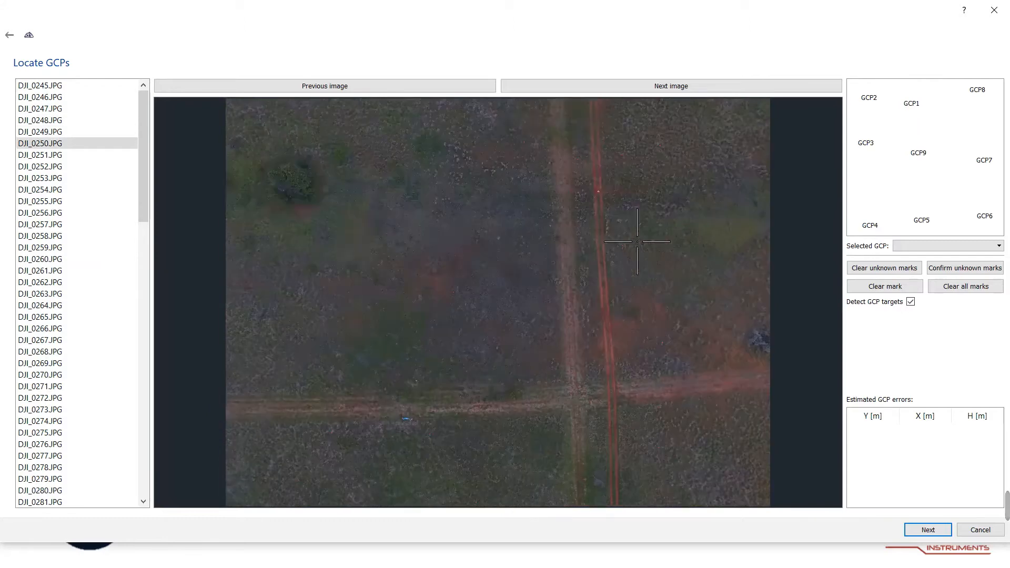
scroll(622, 426, up, 6)
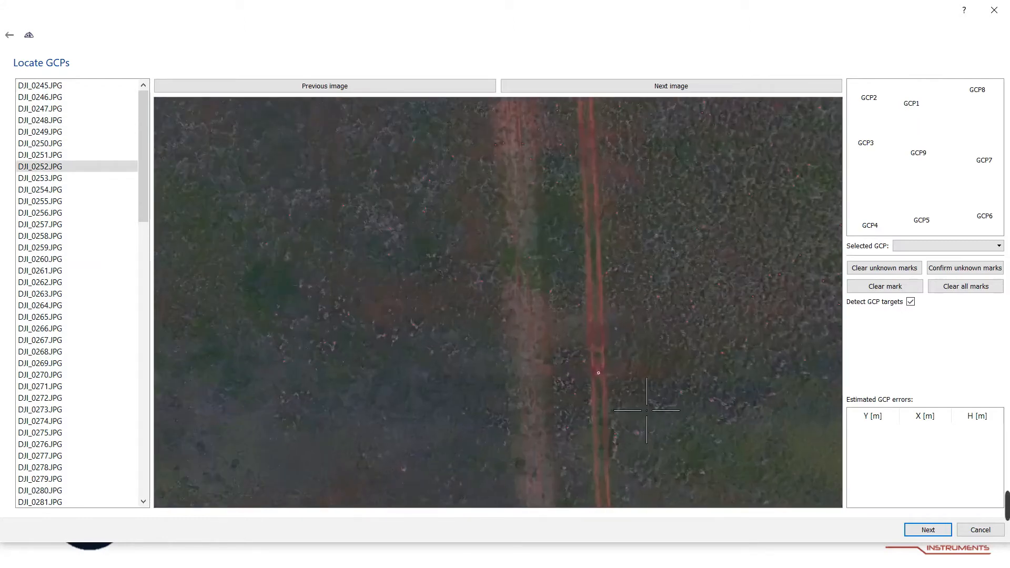
scroll(627, 417, up, 2)
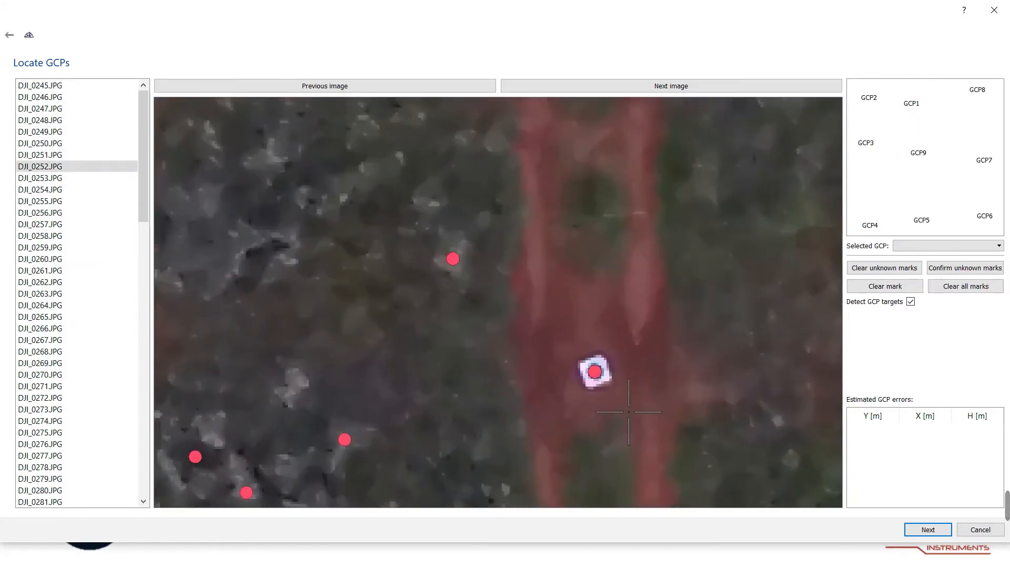
click(630, 404)
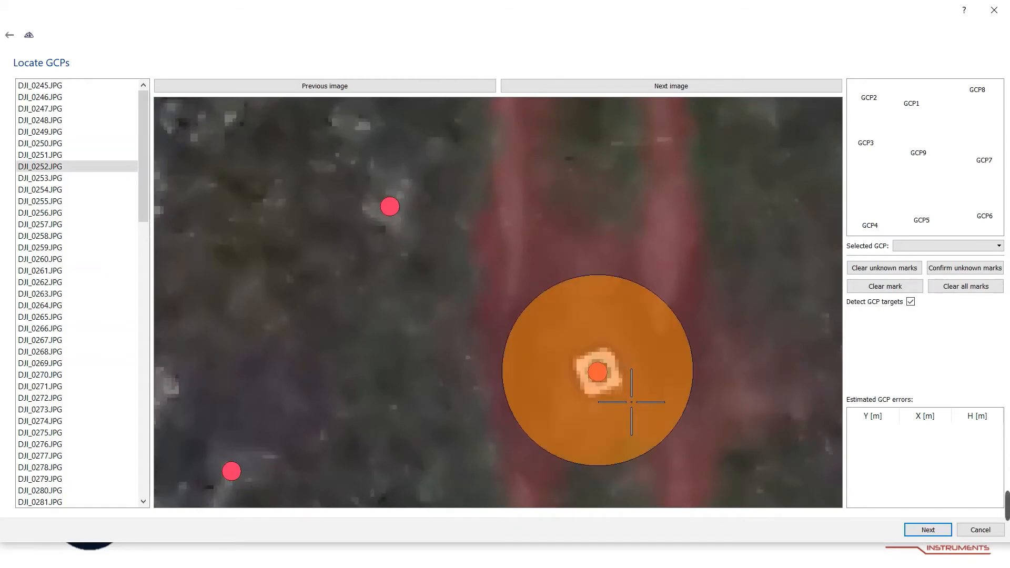
Move to image DJI_0253.JPG and mark the GCP target there.
scroll(634, 395, down, 4)
scroll(638, 384, down, 4)
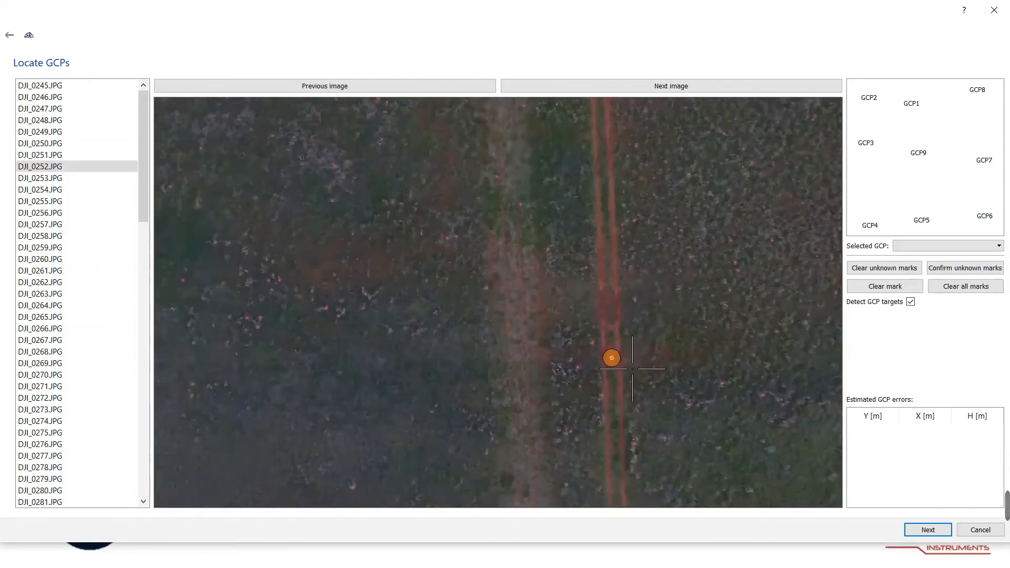
key(Right)
scroll(649, 165, up, 5)
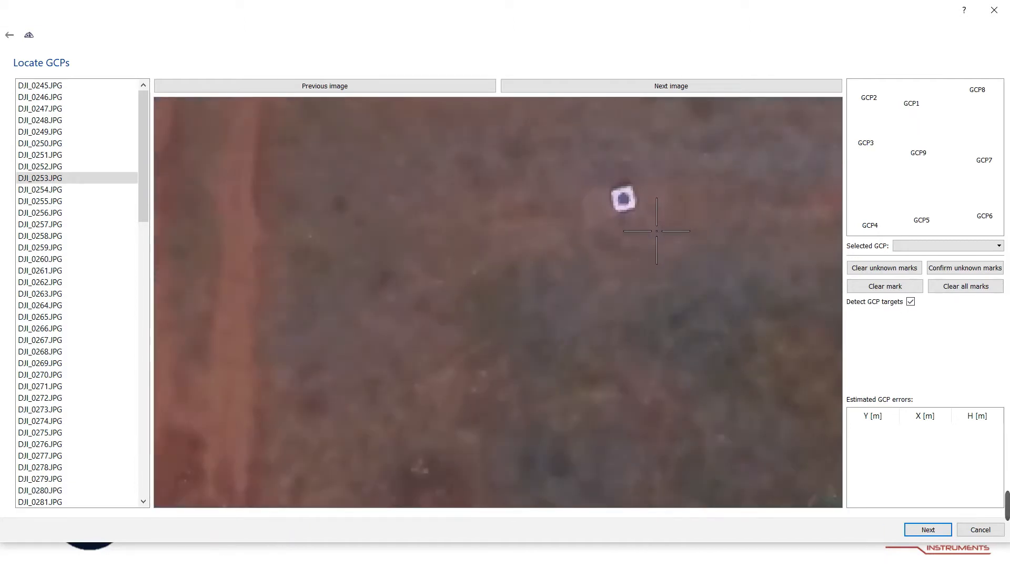
click(623, 199)
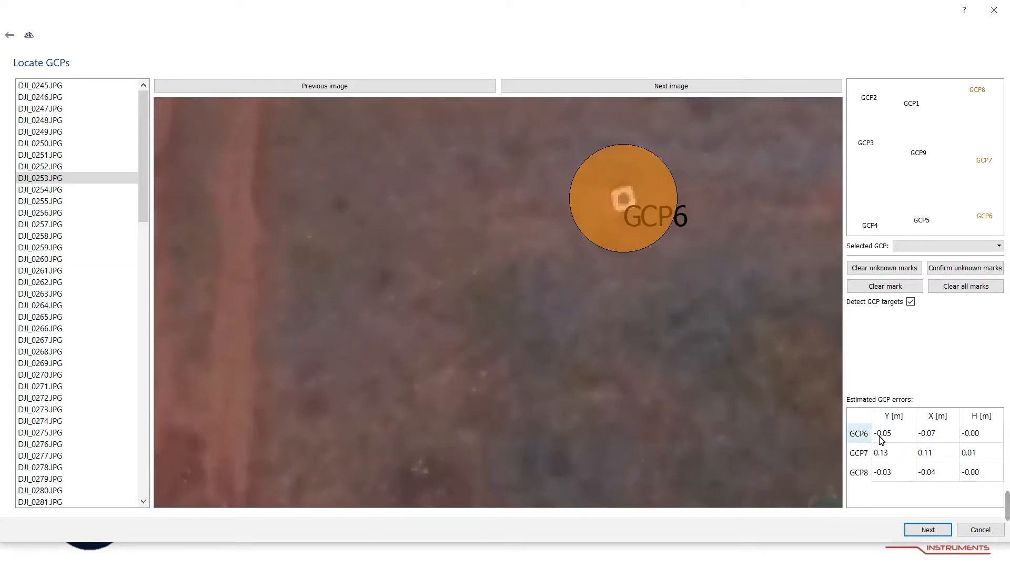
Advance to the detection overview and review the detected target thumbnails for every GCP.
click(929, 531)
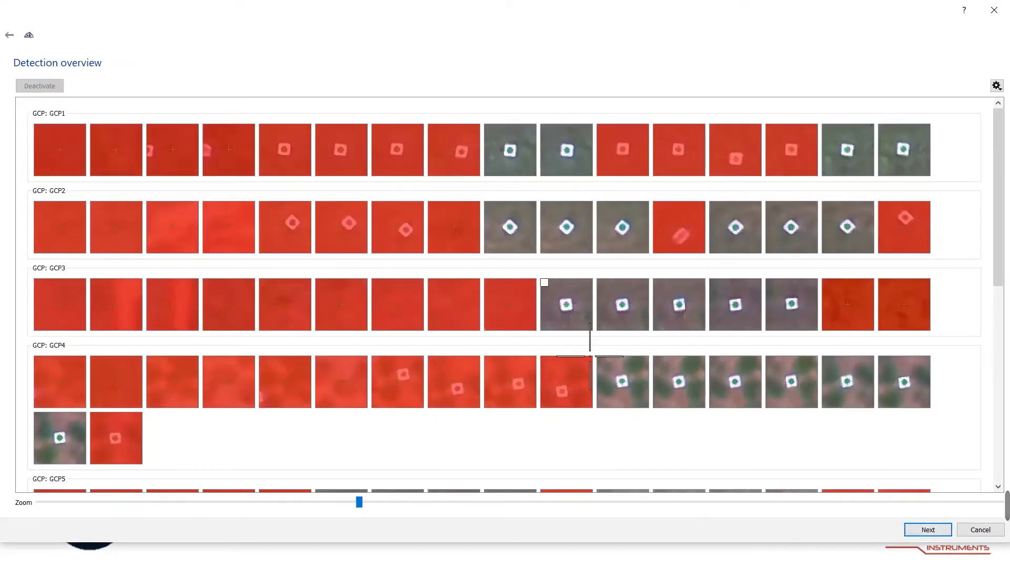
scroll(614, 336, down, 6)
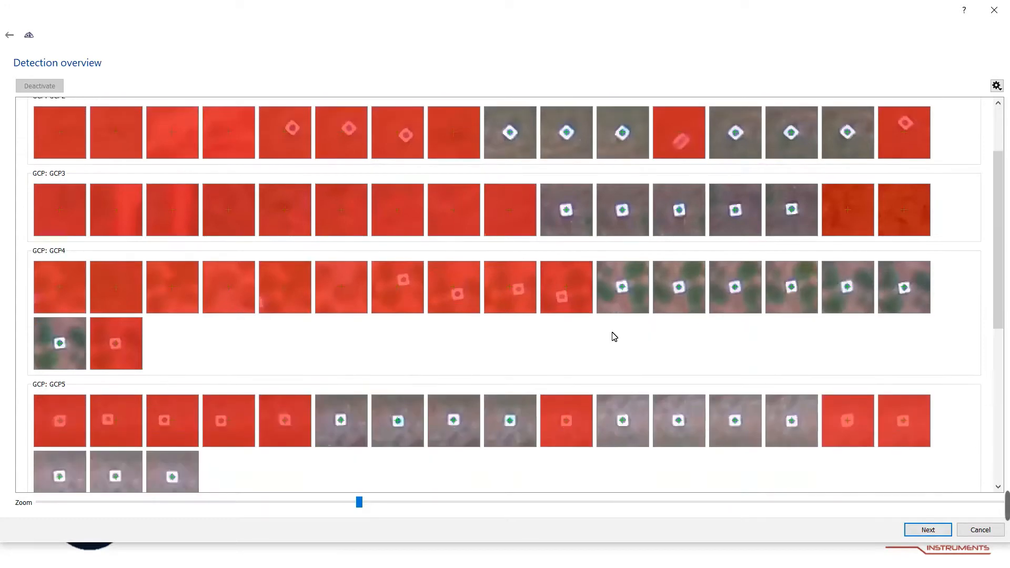
scroll(566, 351, down, 2)
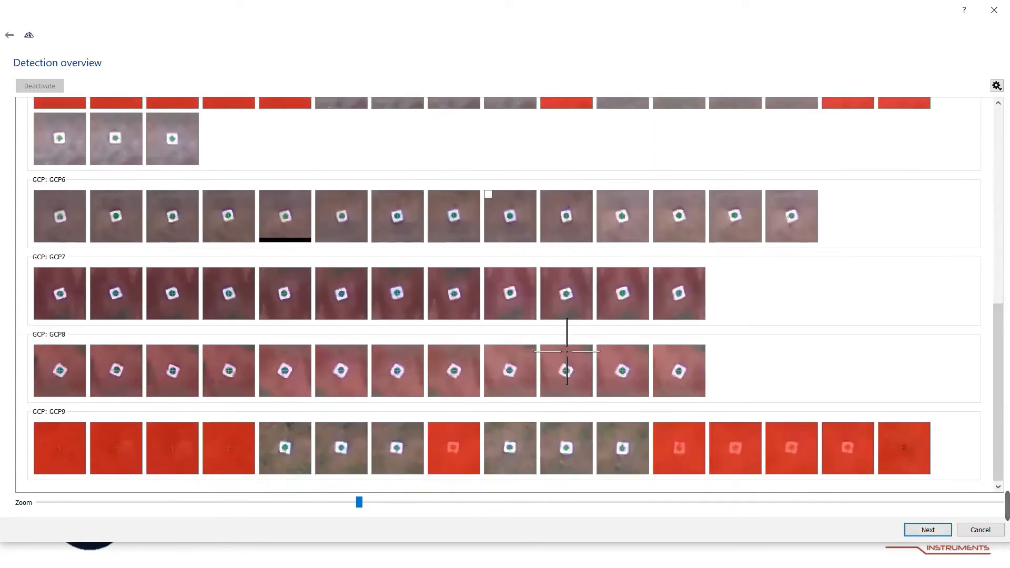
scroll(566, 351, up, 9)
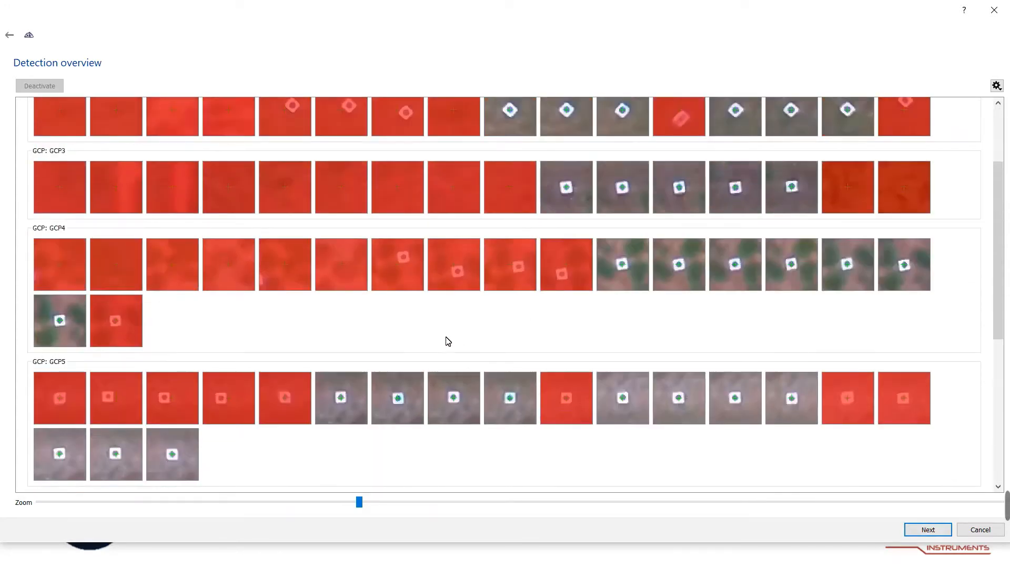
scroll(473, 368, up, 1)
scroll(540, 347, up, 1)
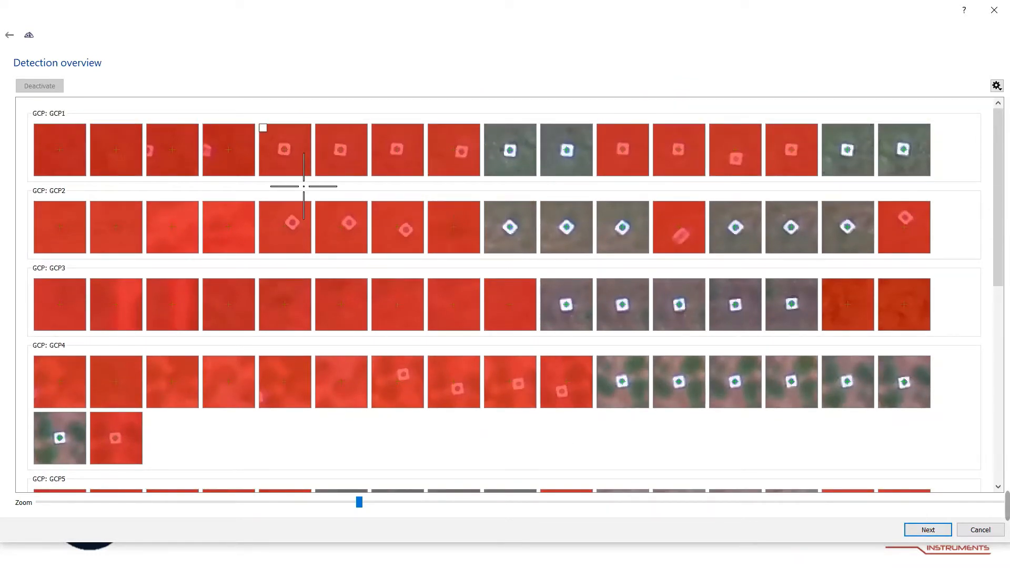
Activate the rejected GCP1 detections in the thumbnails that clearly show the target.
click(327, 172)
click(387, 171)
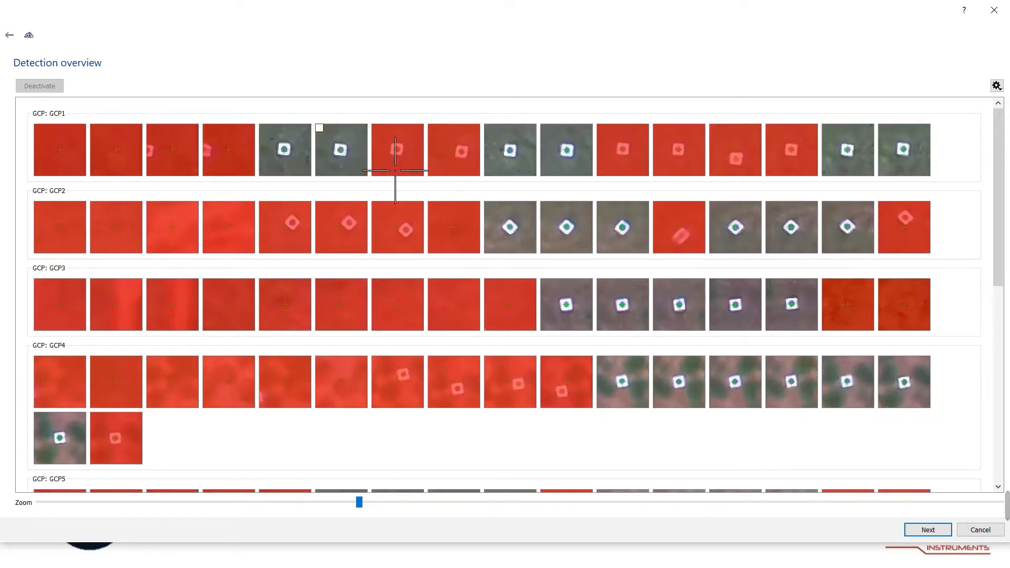
click(410, 171)
click(466, 171)
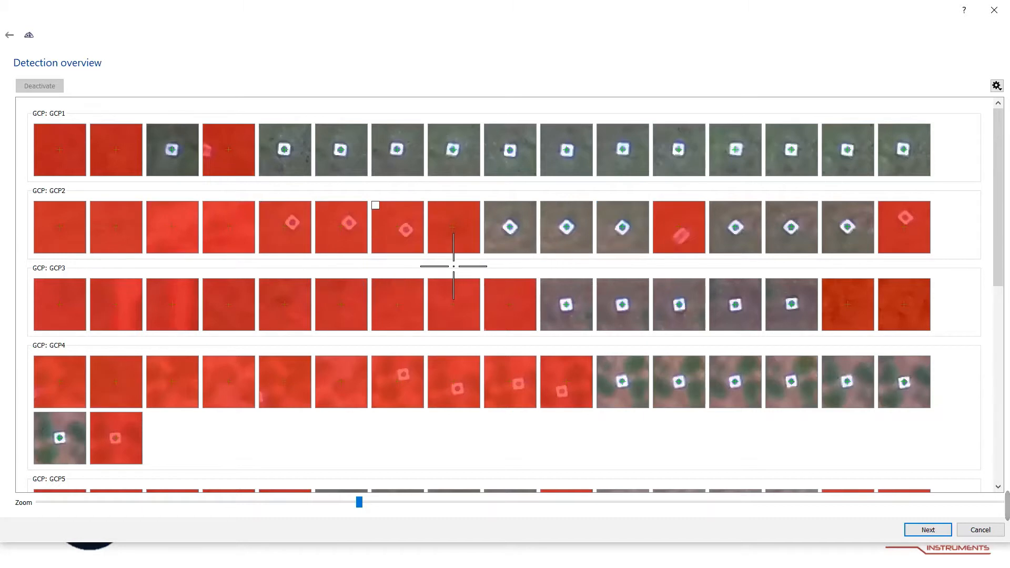
Activate the rejected GCP2 detections whose thumbnails show the target, including the last image.
click(405, 230)
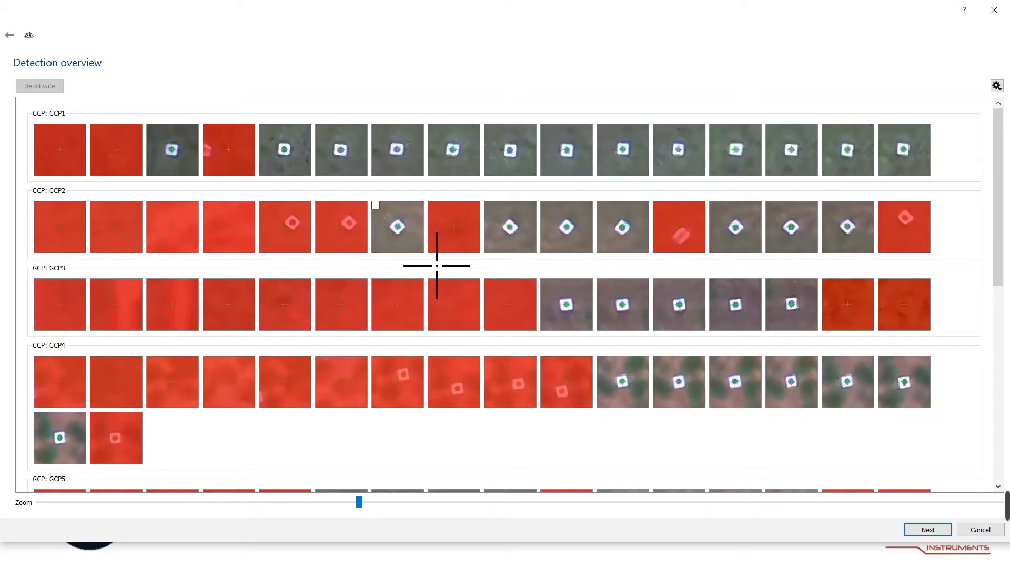
click(371, 256)
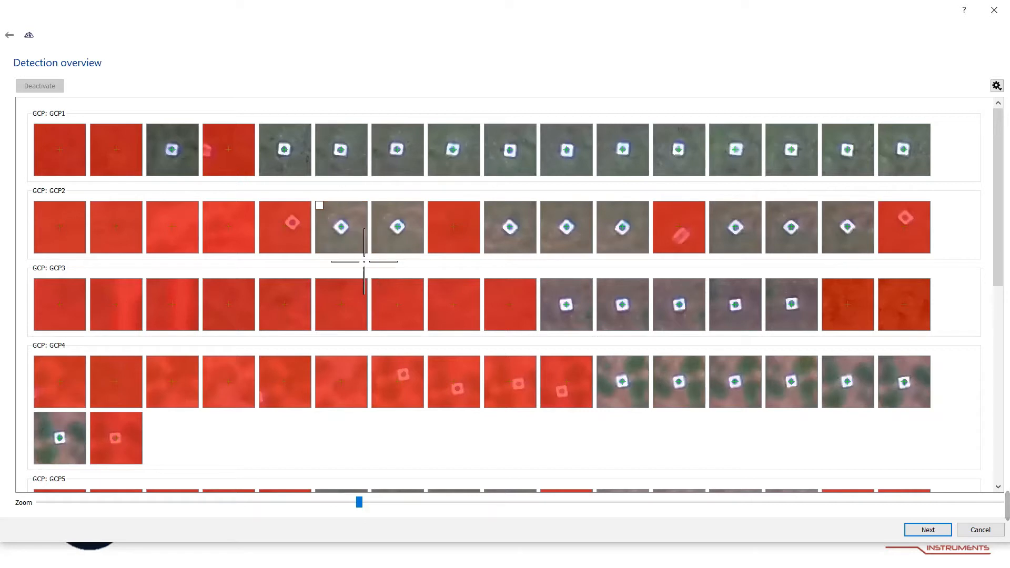
click(325, 256)
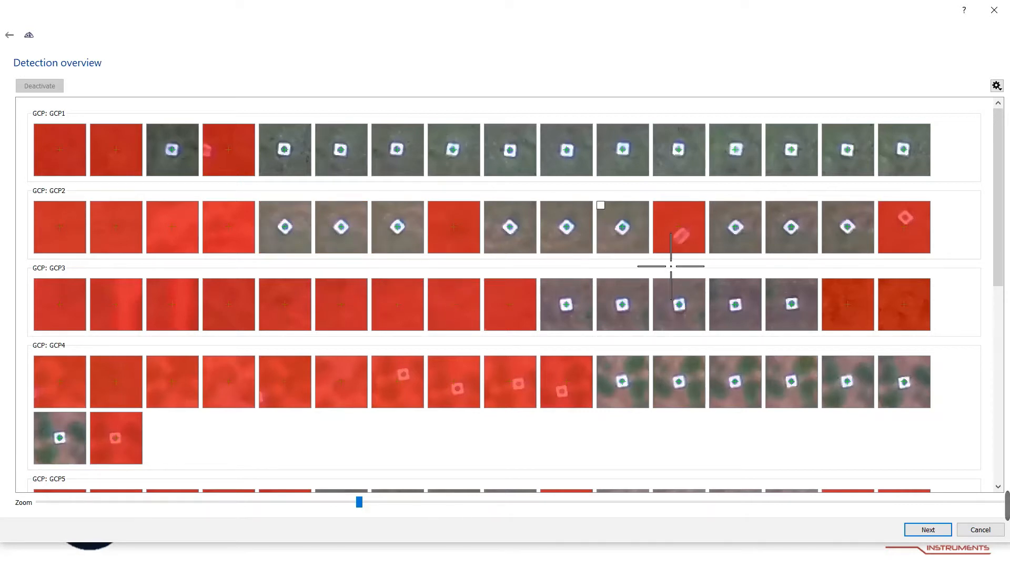
click(939, 250)
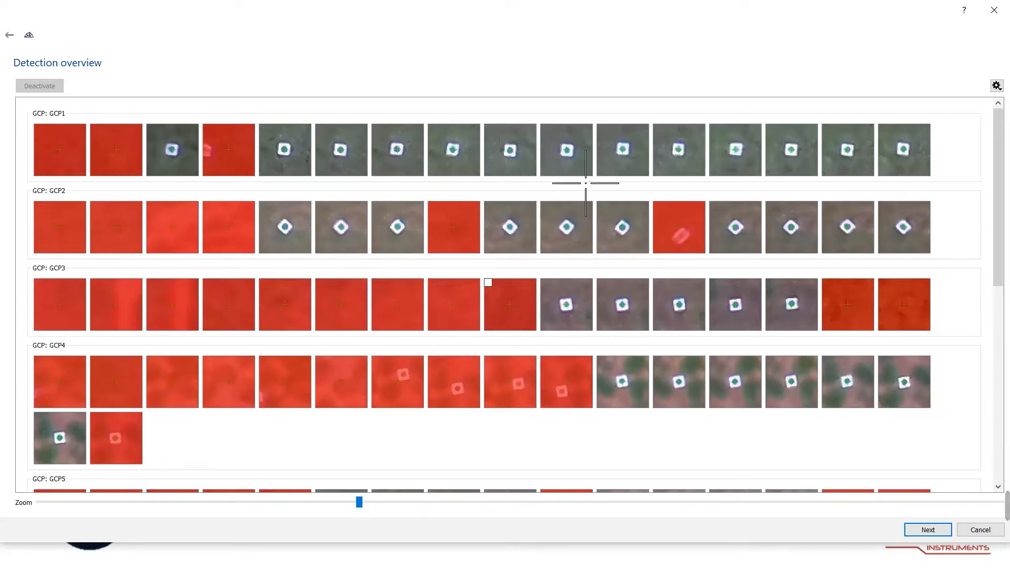
Zoom the thumbnails out fully and activate the rejected GCP3 detections that show the target.
drag(359, 502, 38, 502)
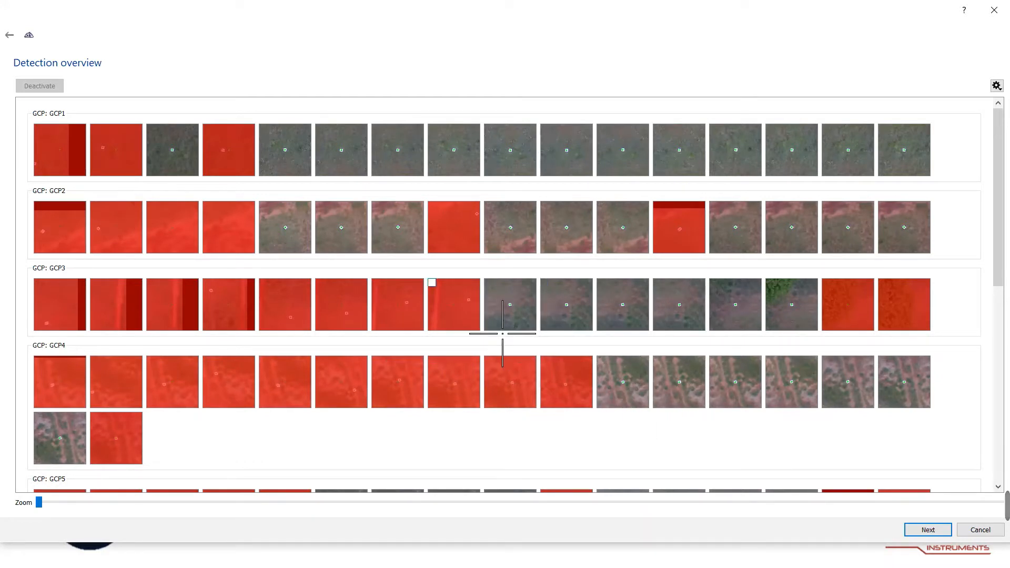
click(468, 300)
click(408, 301)
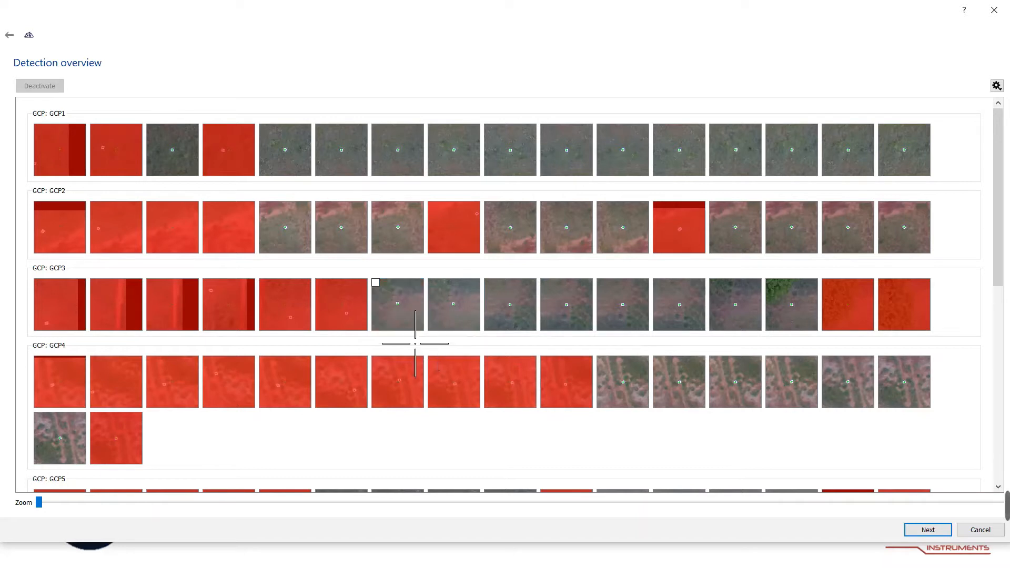
click(345, 314)
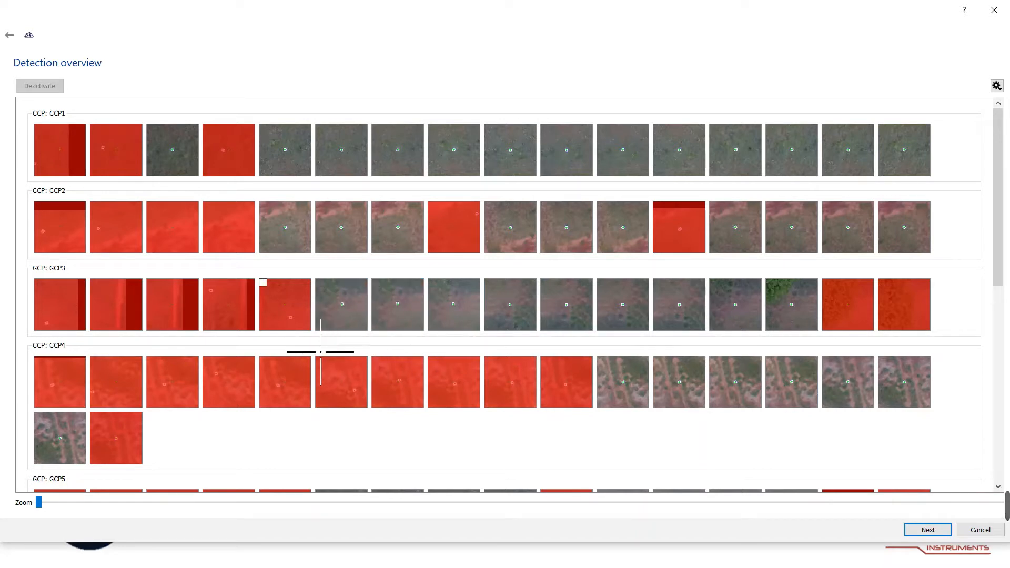
click(291, 318)
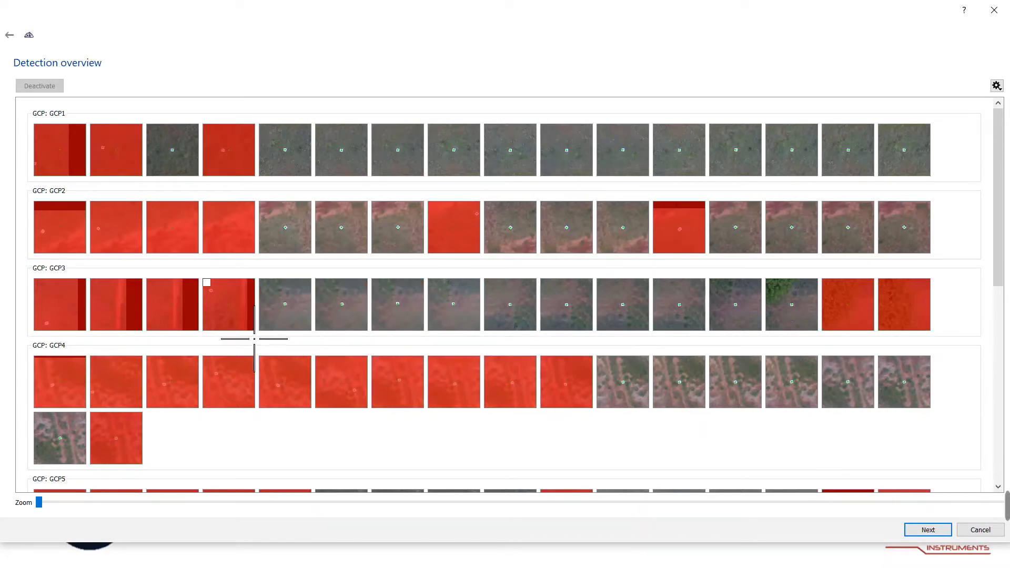
click(211, 291)
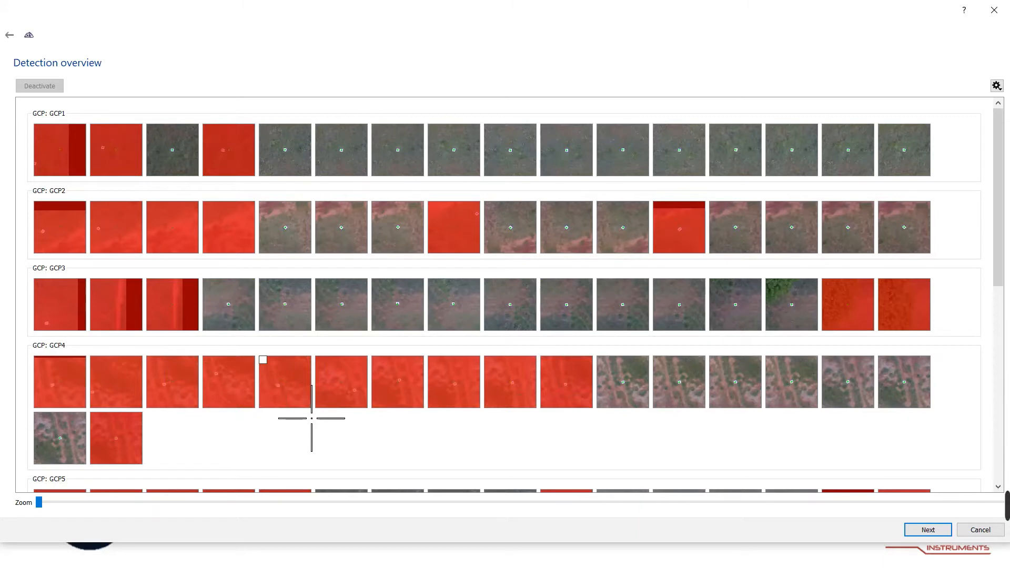
Activate the rejected GCP4 detections that show the target, leaving only the first thumbnail rejected.
click(286, 381)
click(389, 423)
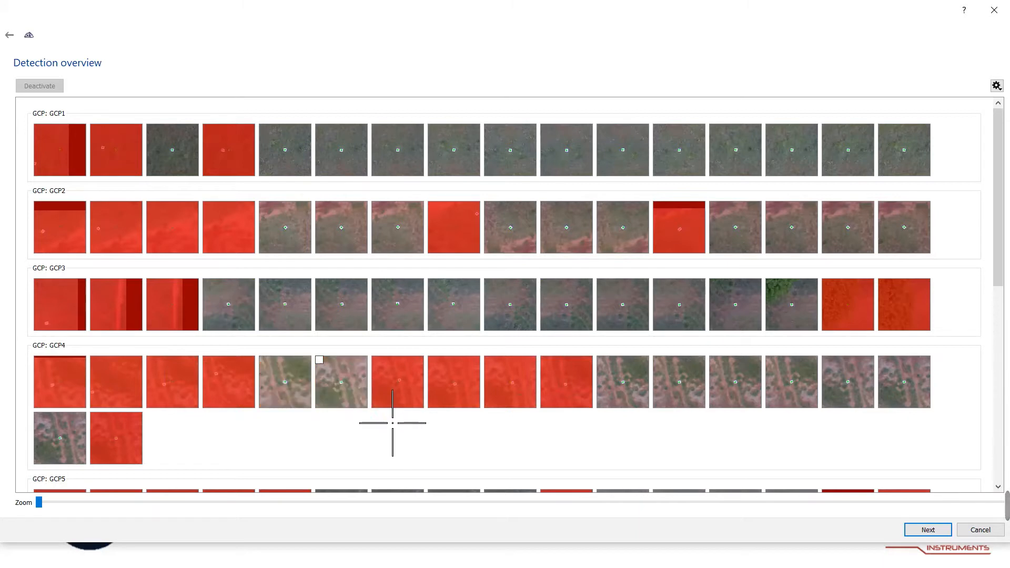
click(434, 412)
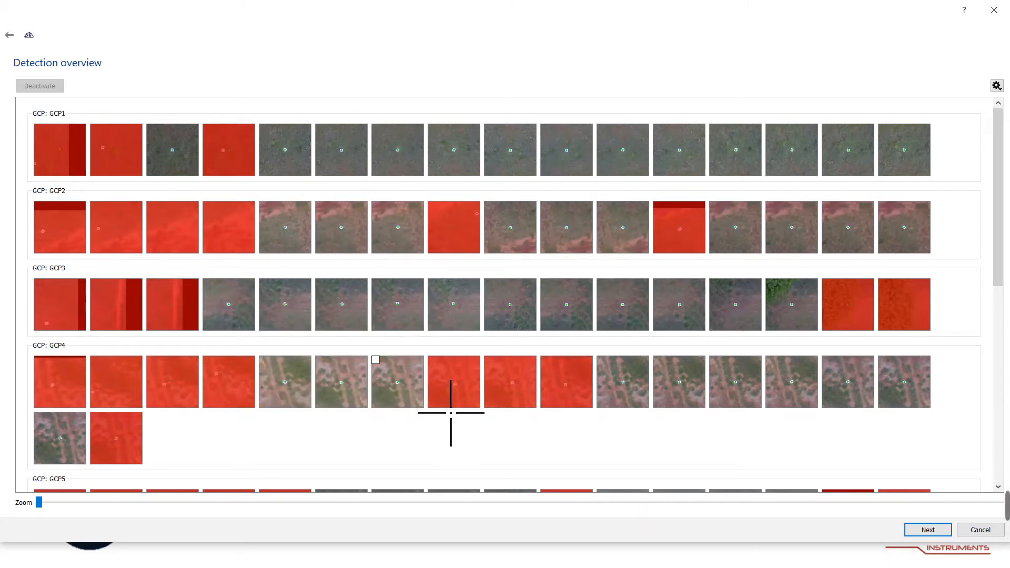
click(488, 418)
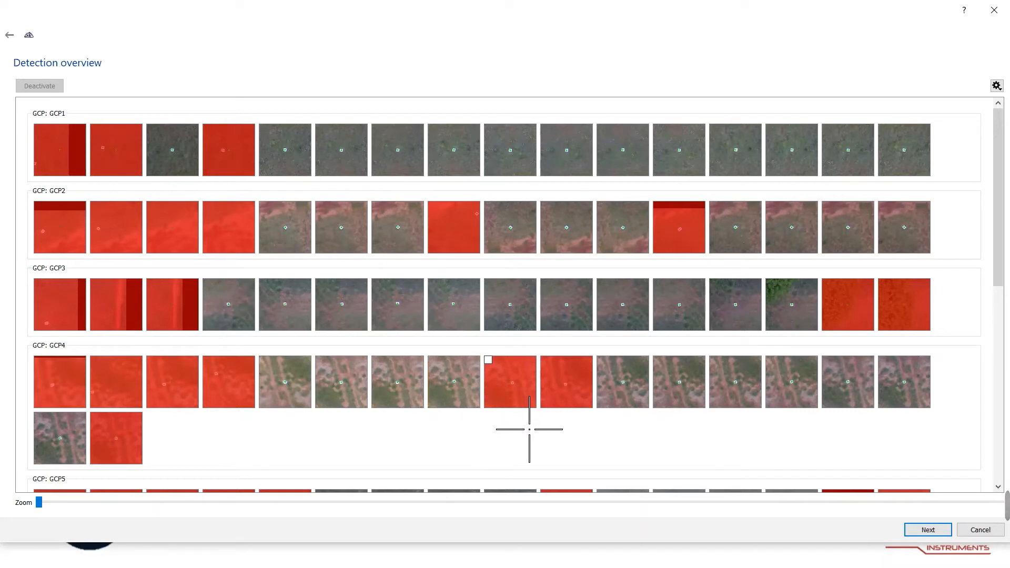
click(546, 415)
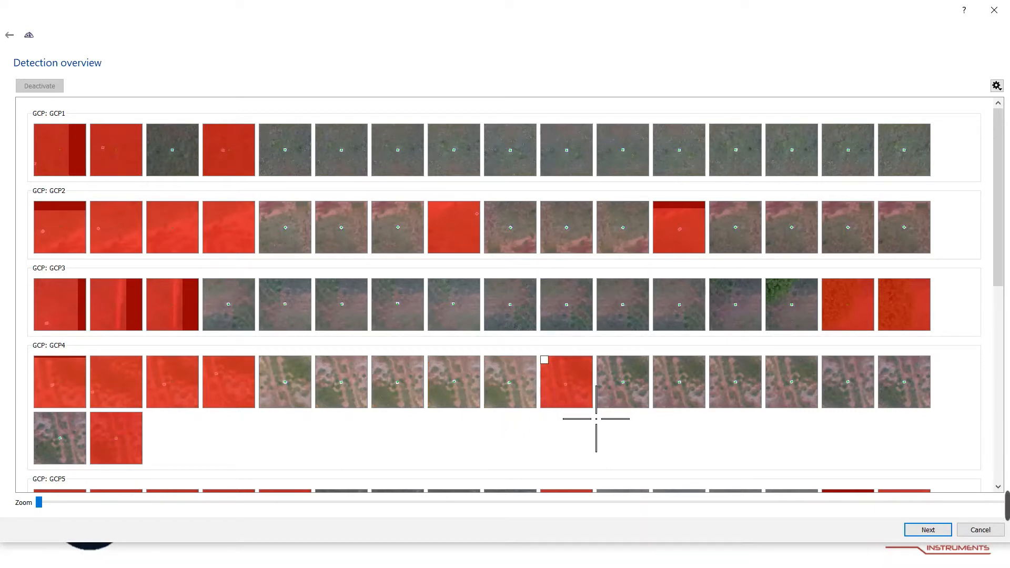
click(599, 418)
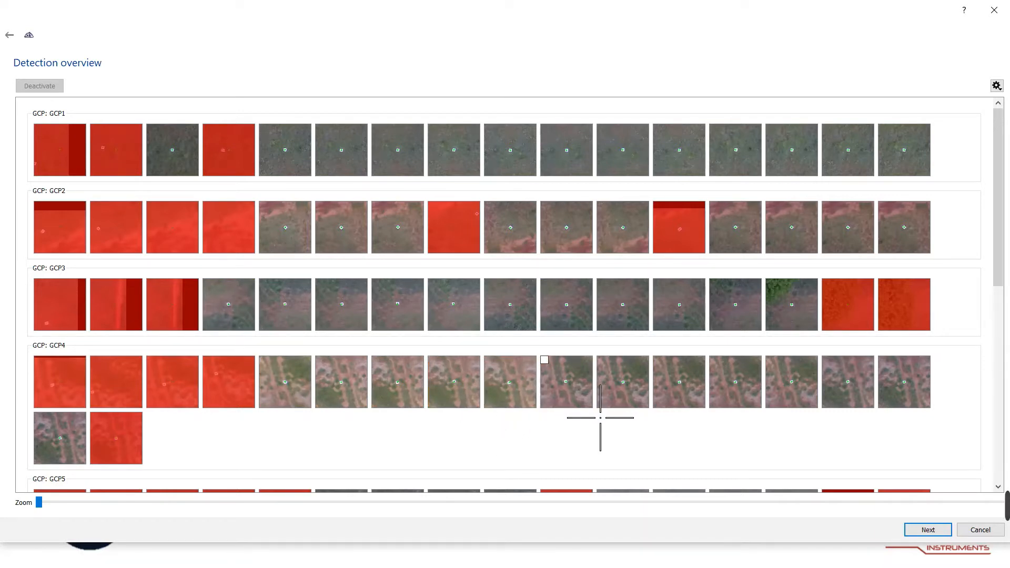
click(250, 406)
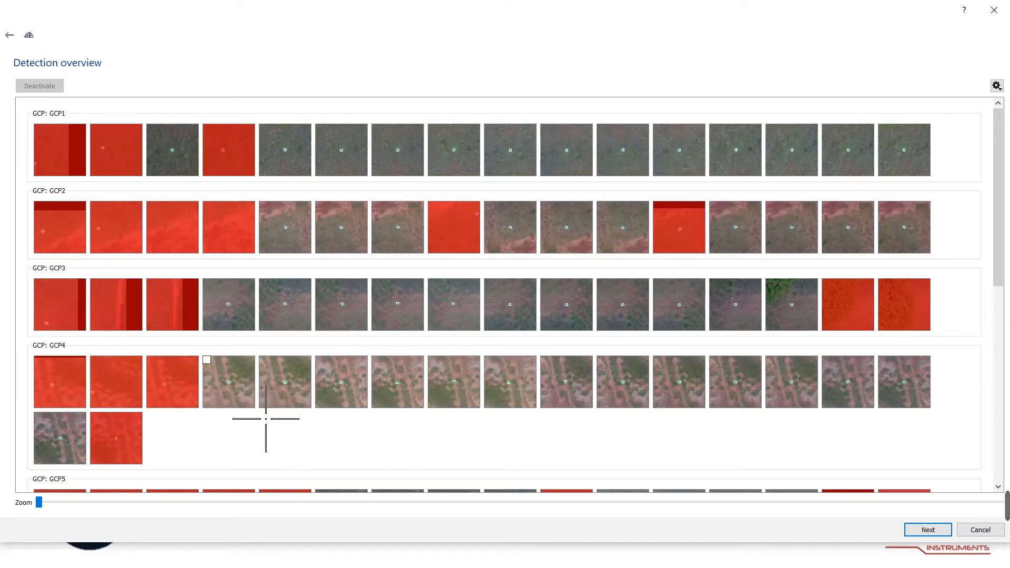
click(198, 415)
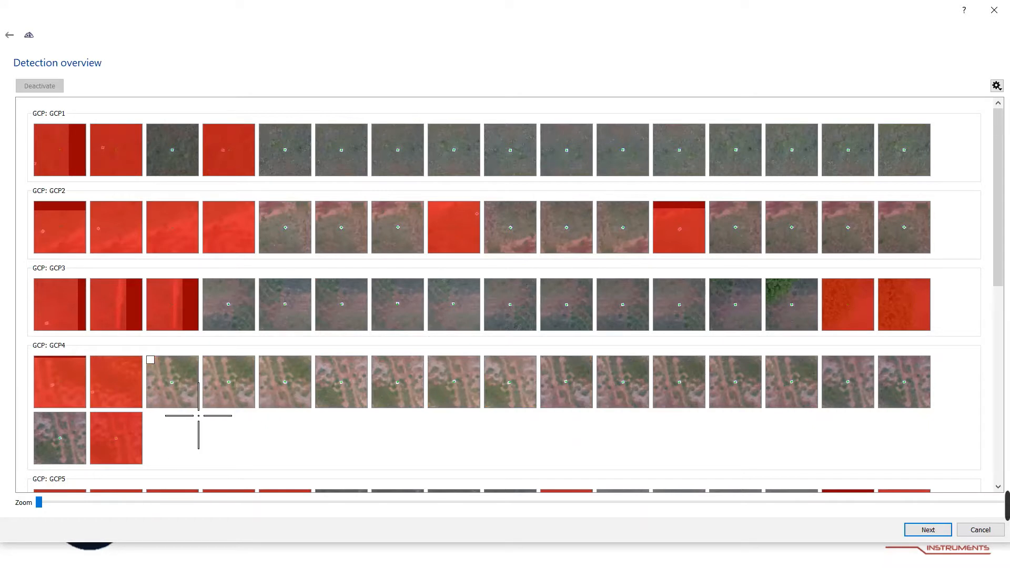
click(126, 425)
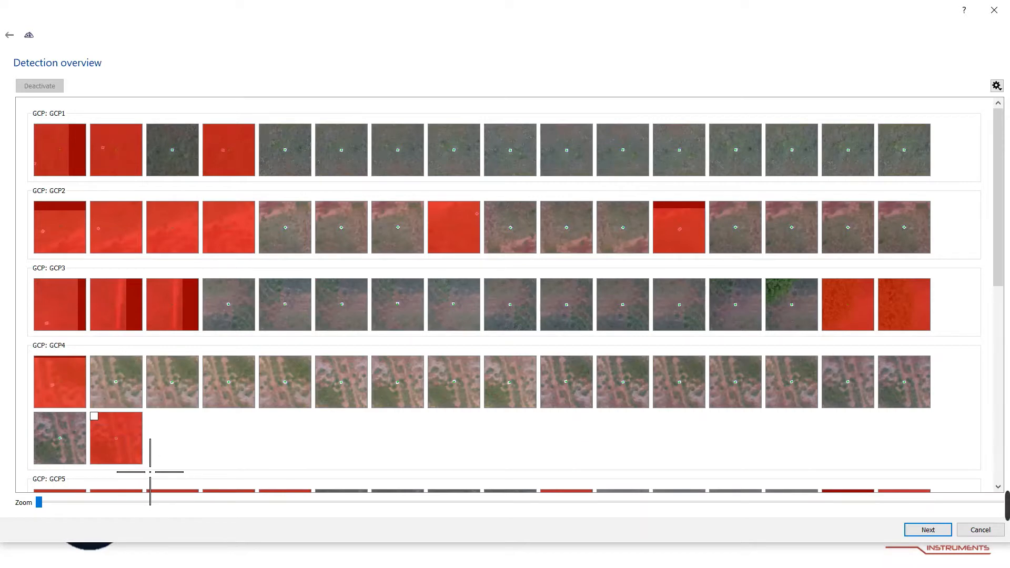
click(118, 442)
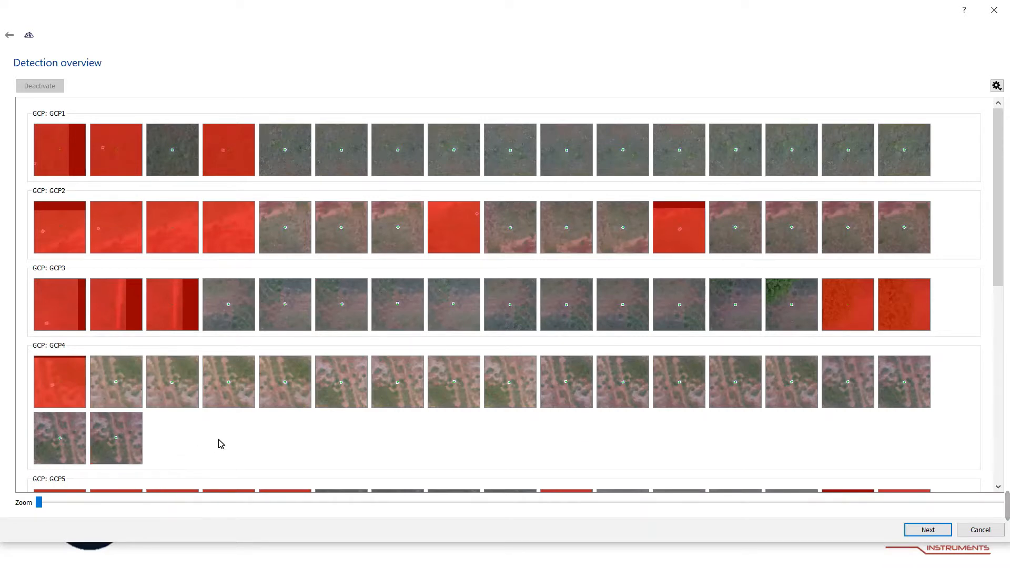
Activate all the rejected GCP5 detections in the thumbnails that show the target.
scroll(184, 443, down, 2)
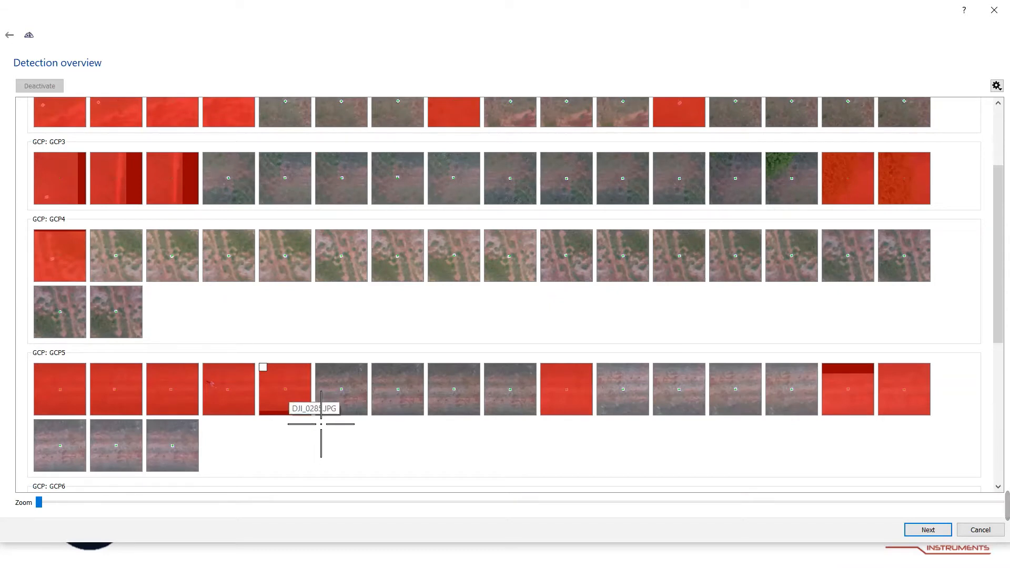
click(75, 407)
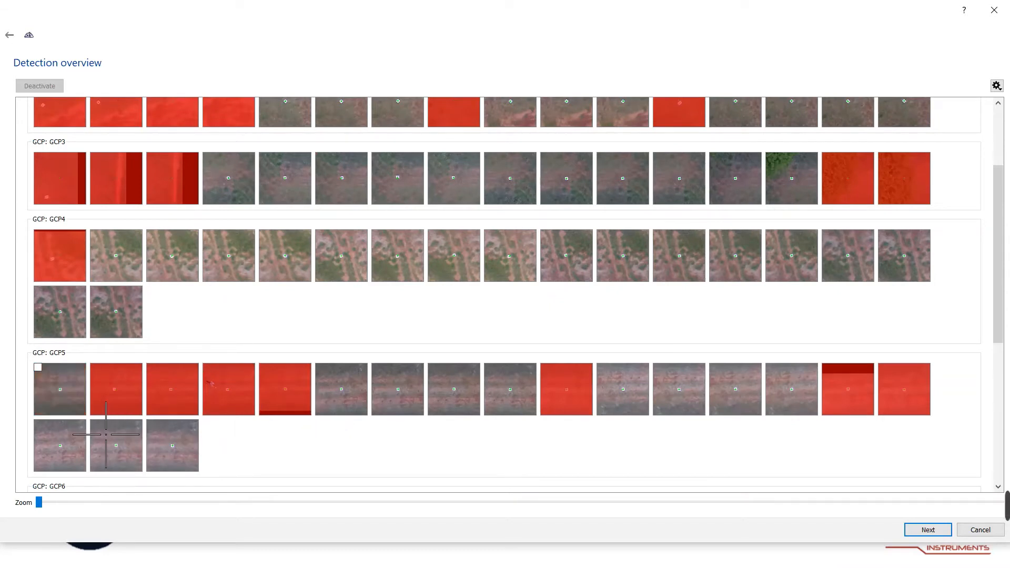
click(138, 408)
click(173, 408)
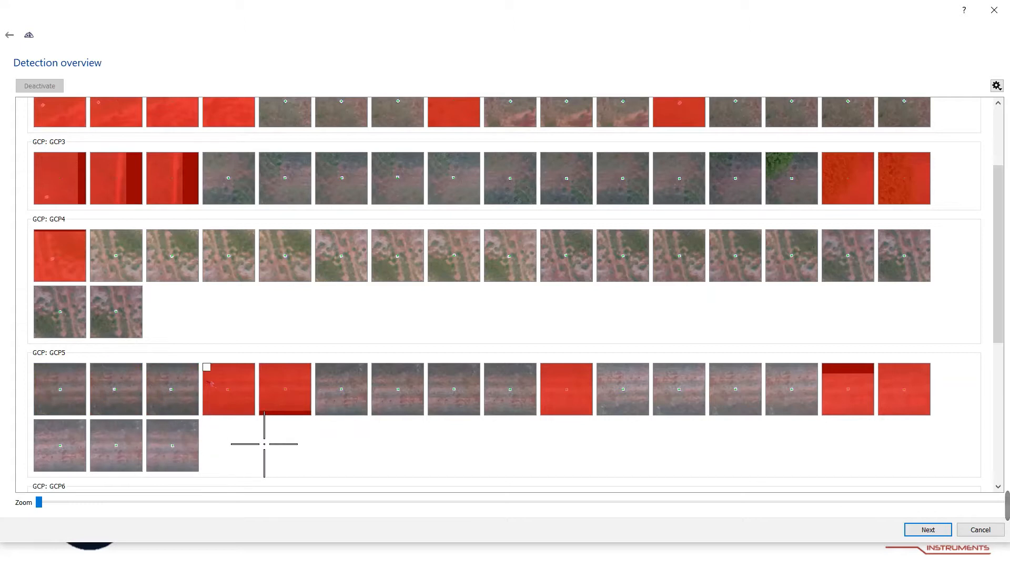
click(232, 408)
click(284, 402)
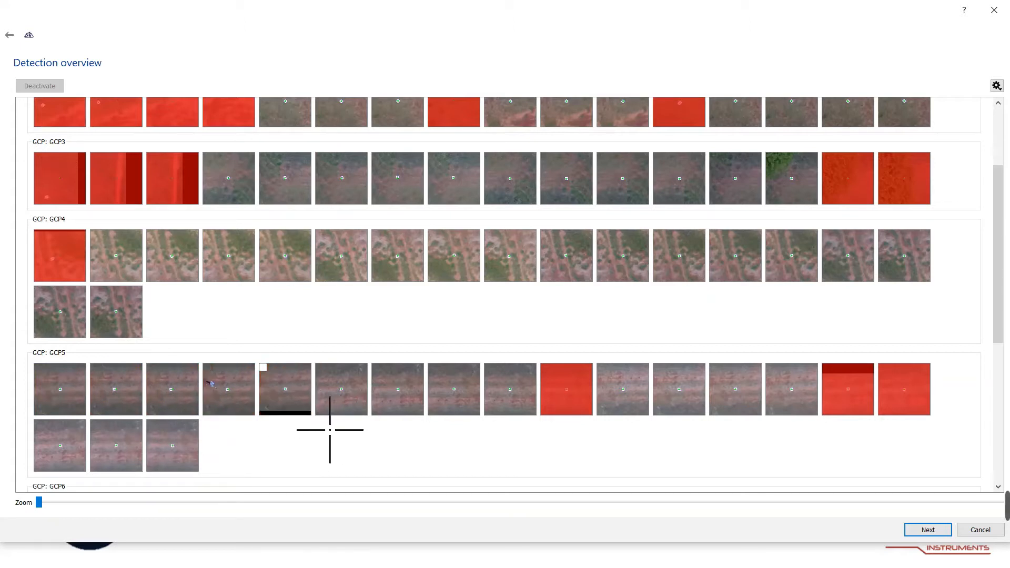
click(566, 400)
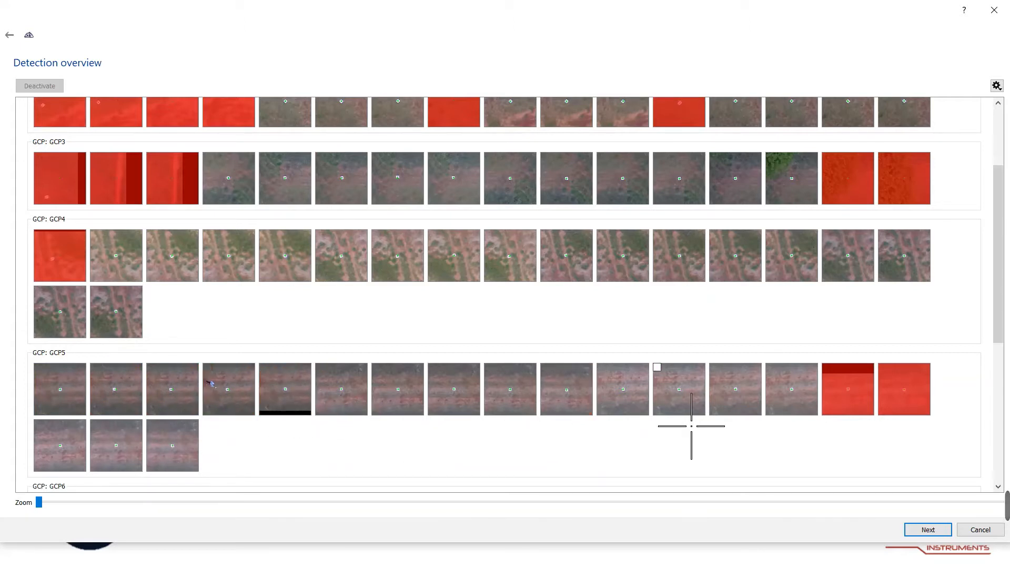
click(848, 400)
click(904, 400)
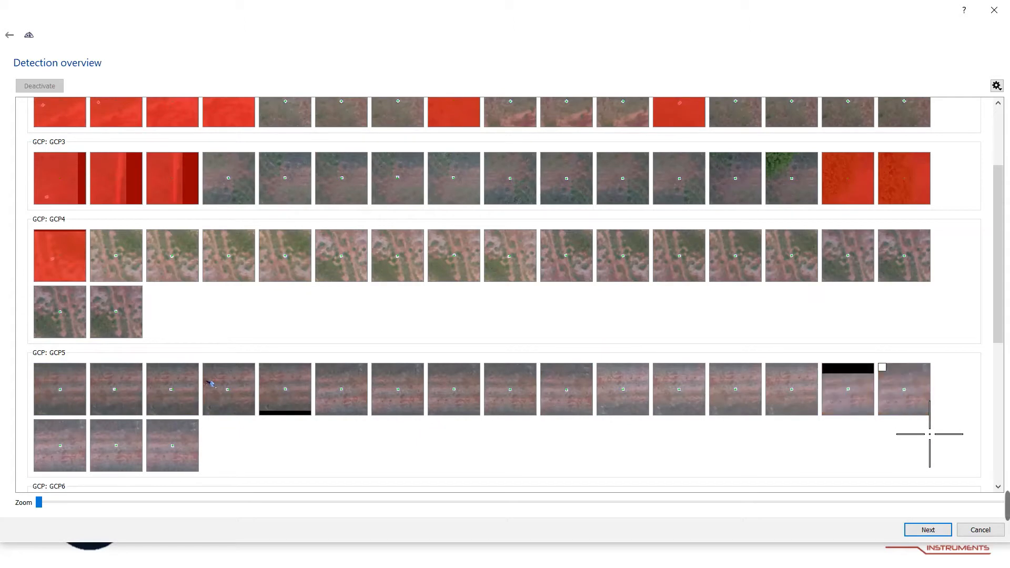
Zoom the thumbnails in and review the detected targets for every GCP down to GCP9.
scroll(258, 405, down, 4)
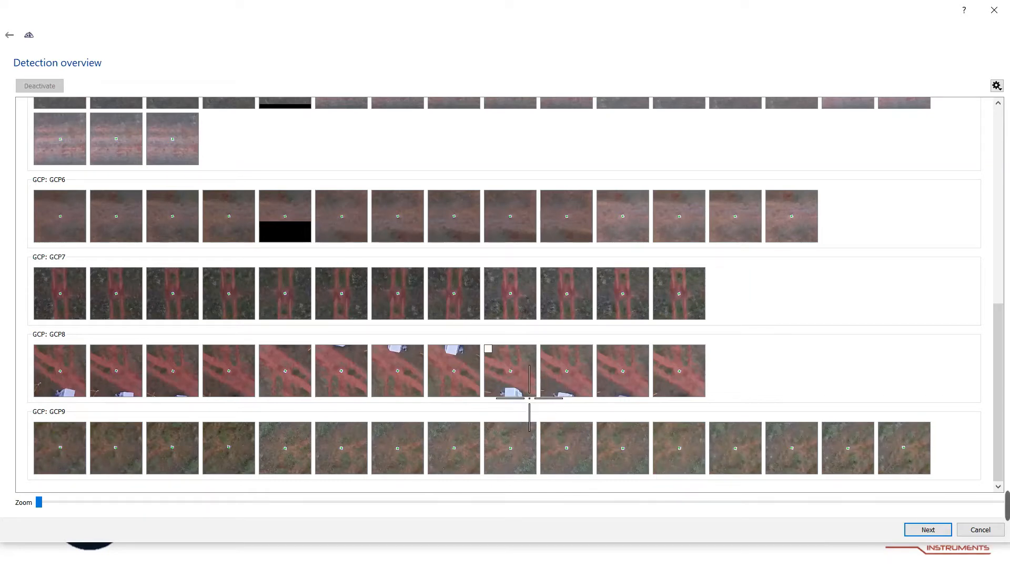
scroll(301, 355, up, 2)
scroll(300, 355, up, 7)
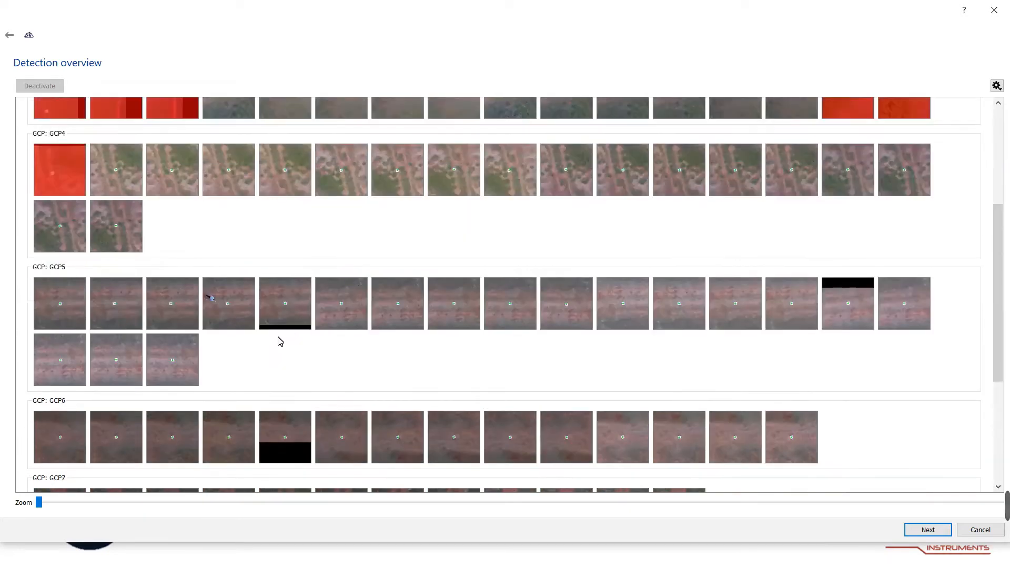
scroll(273, 422, down, 2)
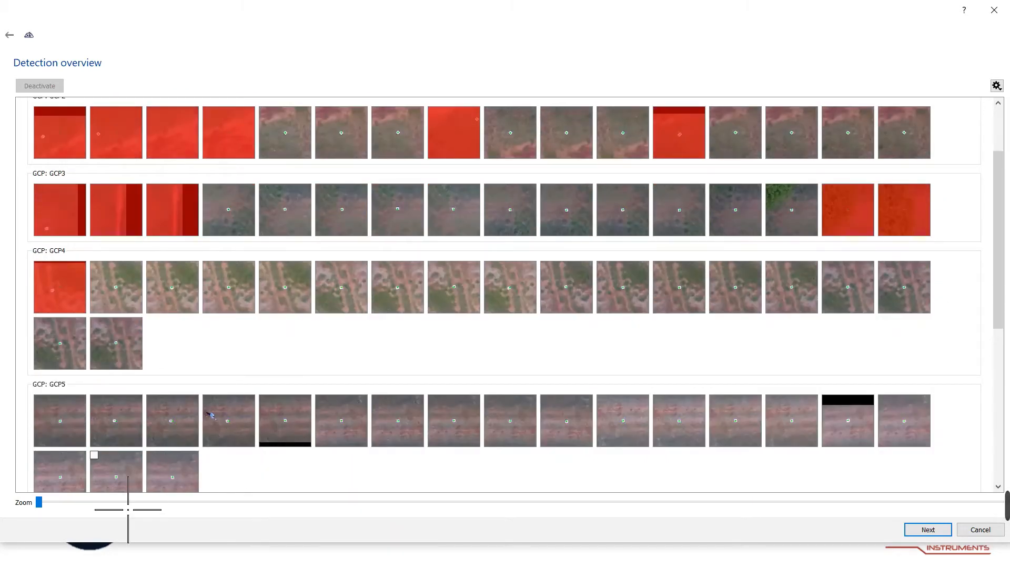
drag(52, 505, 636, 455)
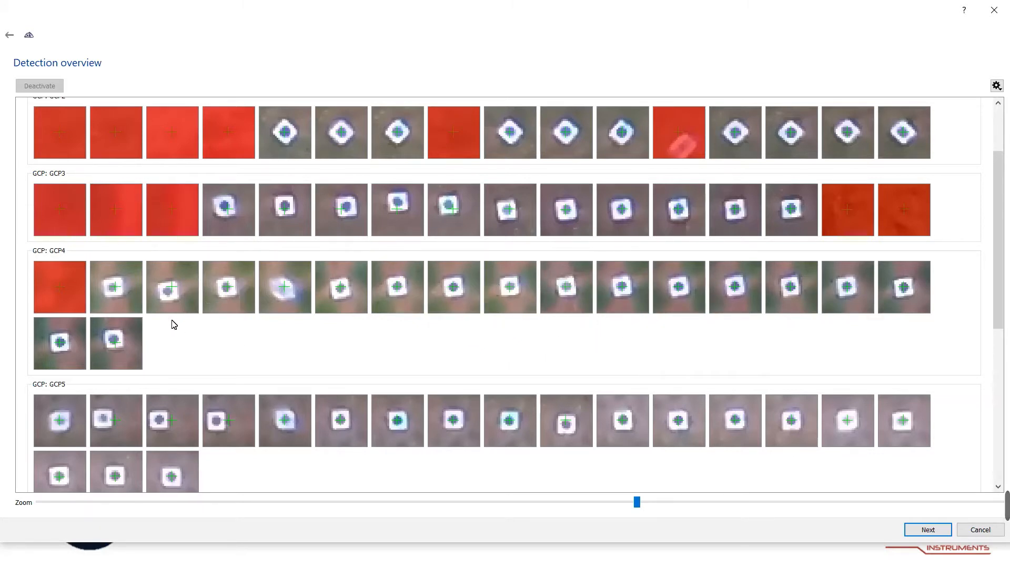
scroll(173, 324, down, 1)
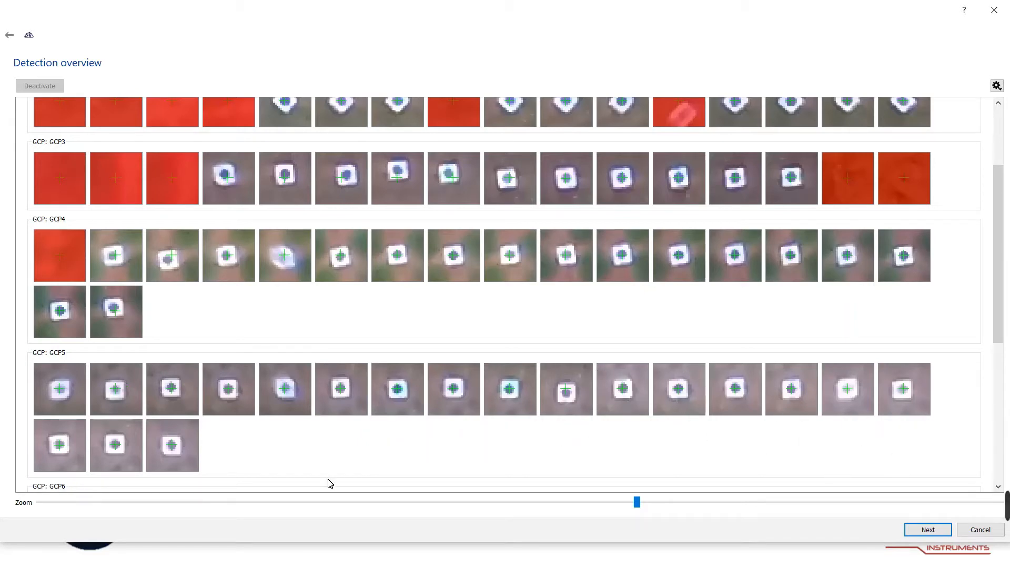
scroll(196, 408, down, 1)
scroll(196, 408, down, 5)
scroll(169, 361, down, 2)
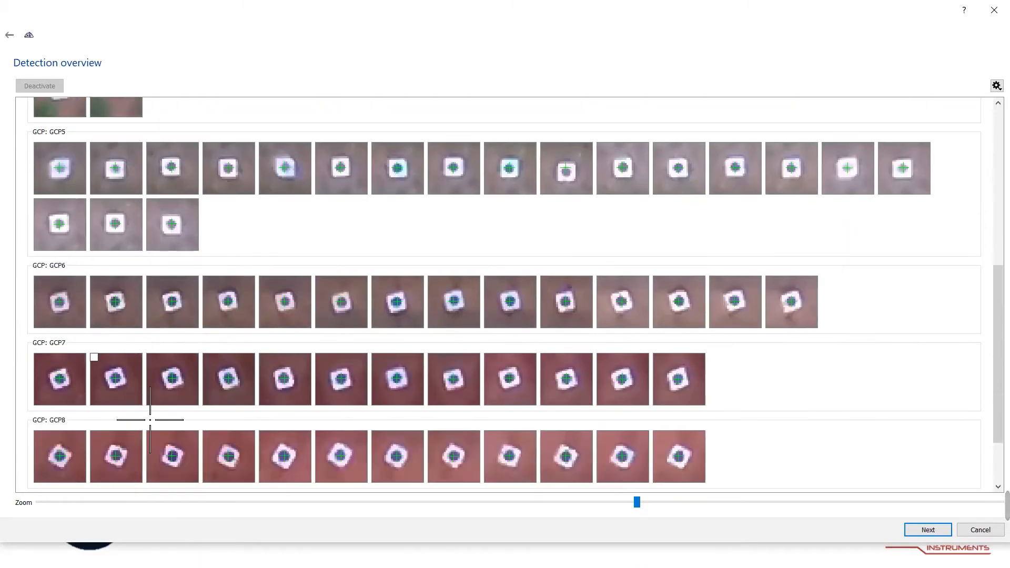
scroll(304, 349, down, 3)
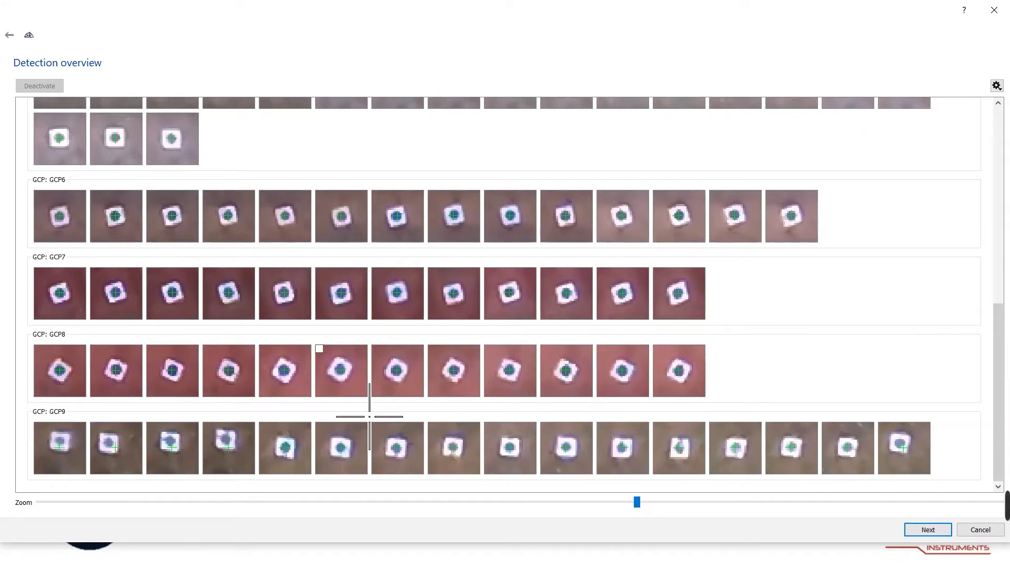
scroll(442, 338, up, 5)
scroll(441, 338, up, 9)
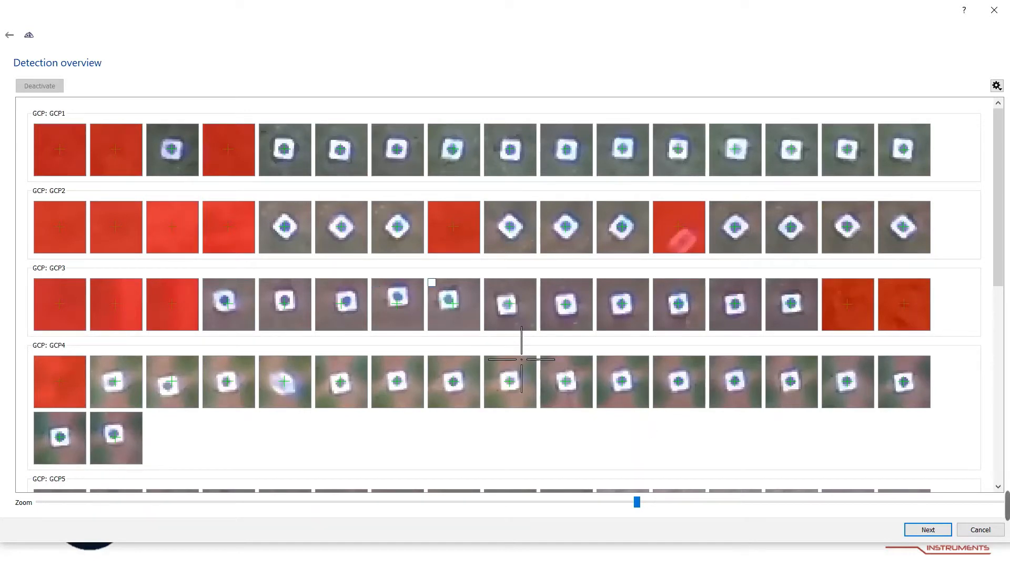
Go back to Locate GCPs, turn off GCP target detection, and return to the detection overview.
click(9, 36)
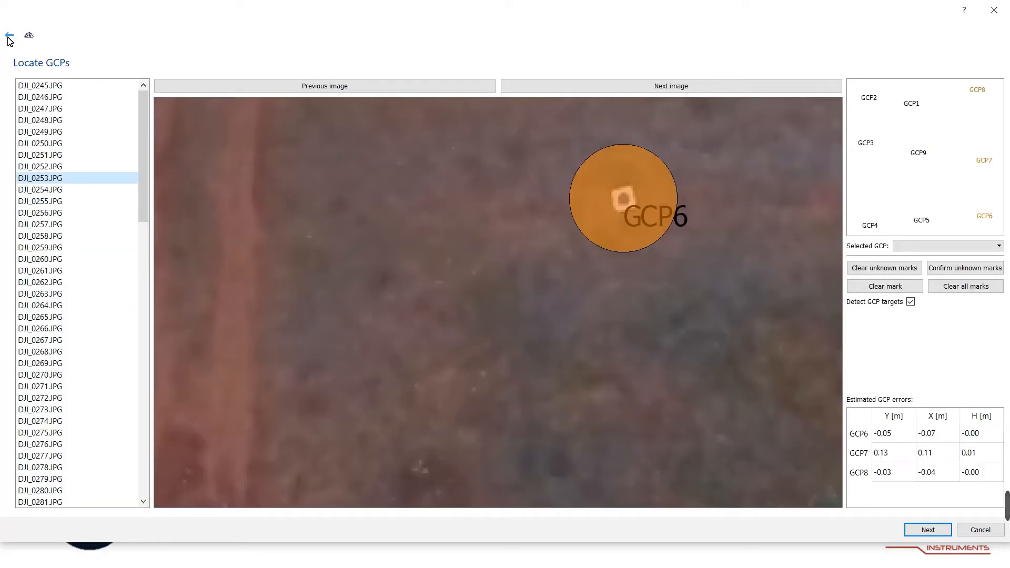
click(911, 303)
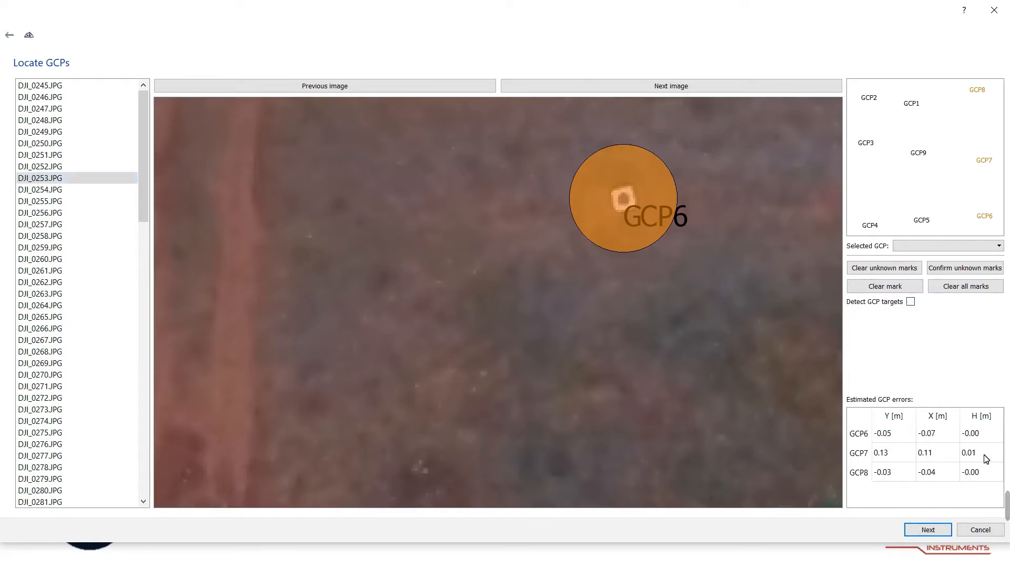
click(935, 533)
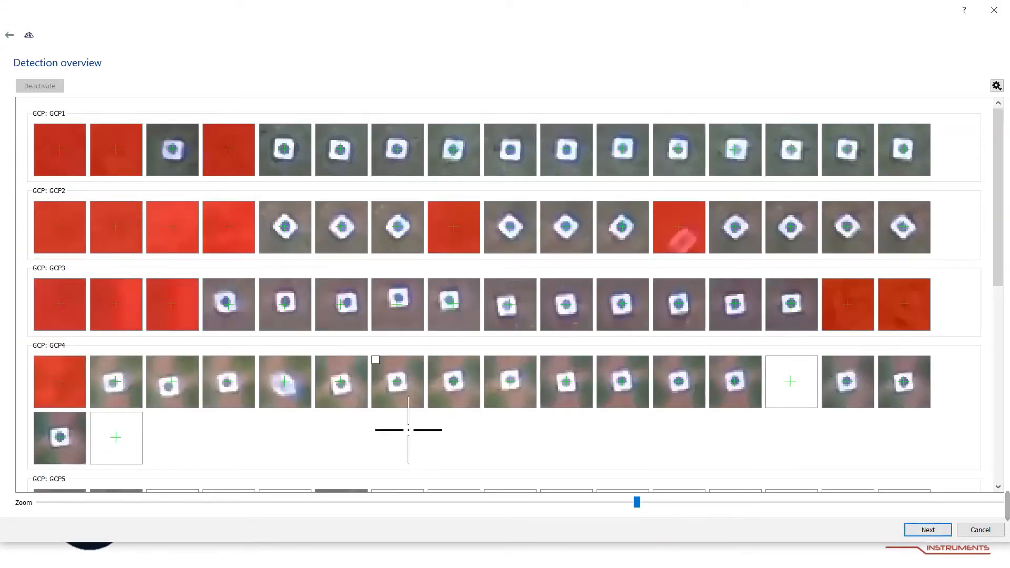
Review the updated detection overview for all GCPs and proceed to the orientation summary.
scroll(468, 376, down, 2)
scroll(466, 373, down, 7)
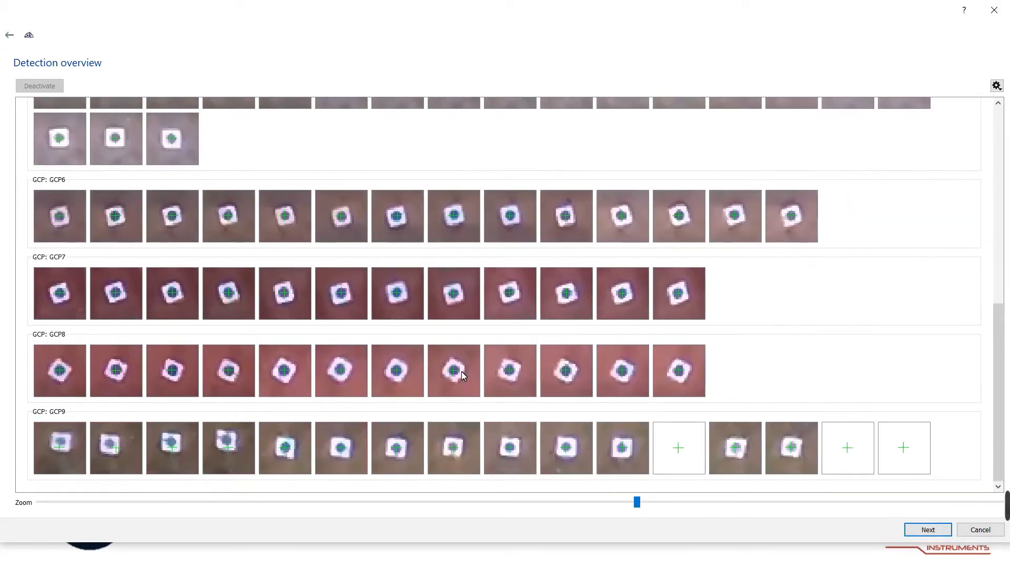
scroll(494, 408, up, 7)
scroll(494, 405, up, 2)
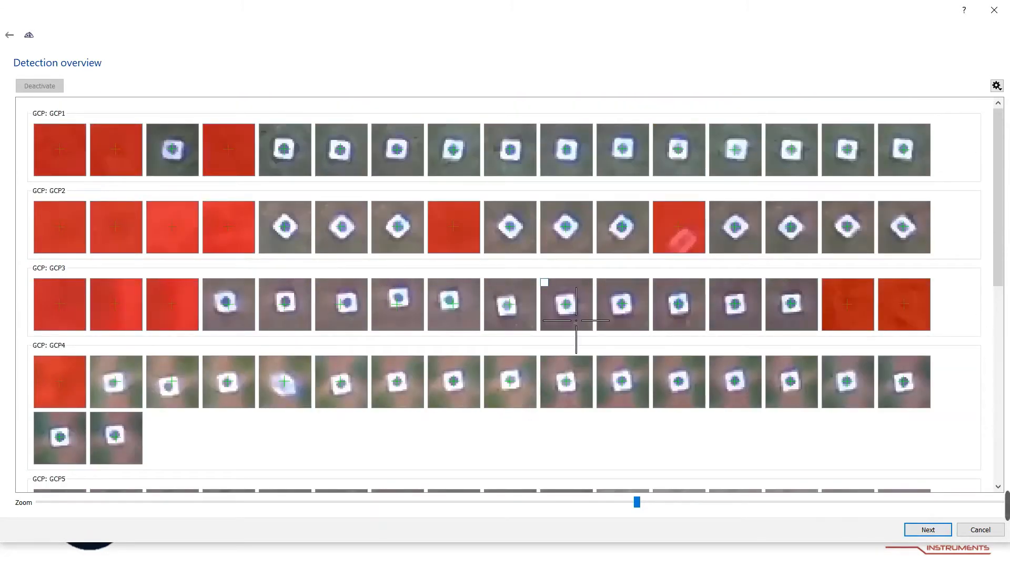
scroll(481, 339, down, 10)
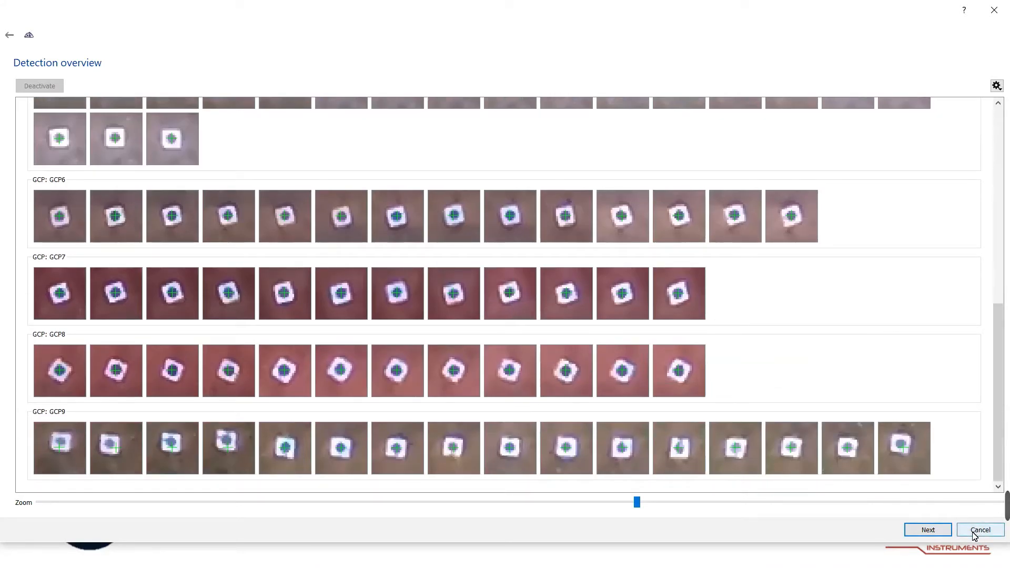
click(936, 533)
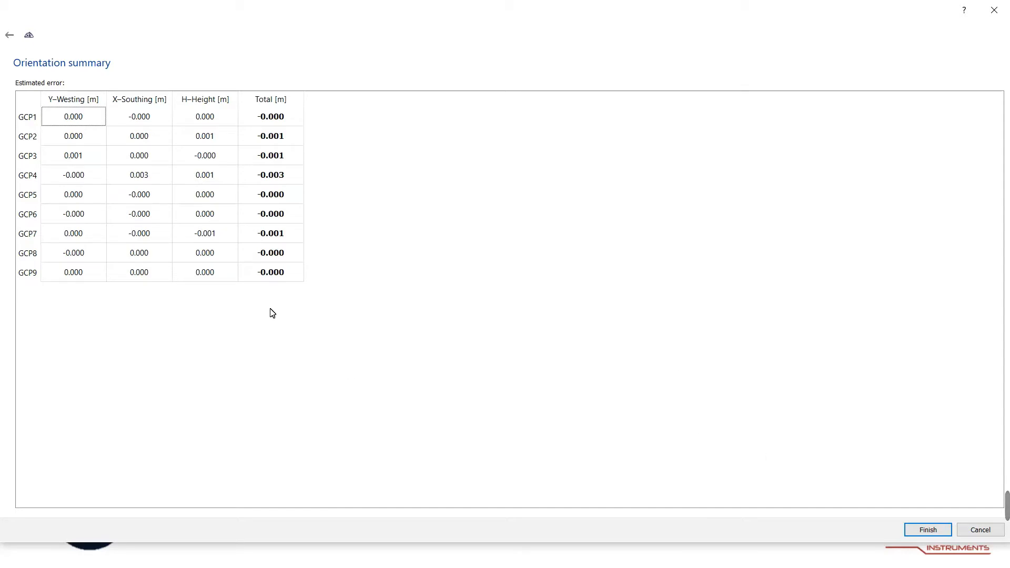
Finish the orientation and review the error values of each ground control target in the target list.
click(927, 529)
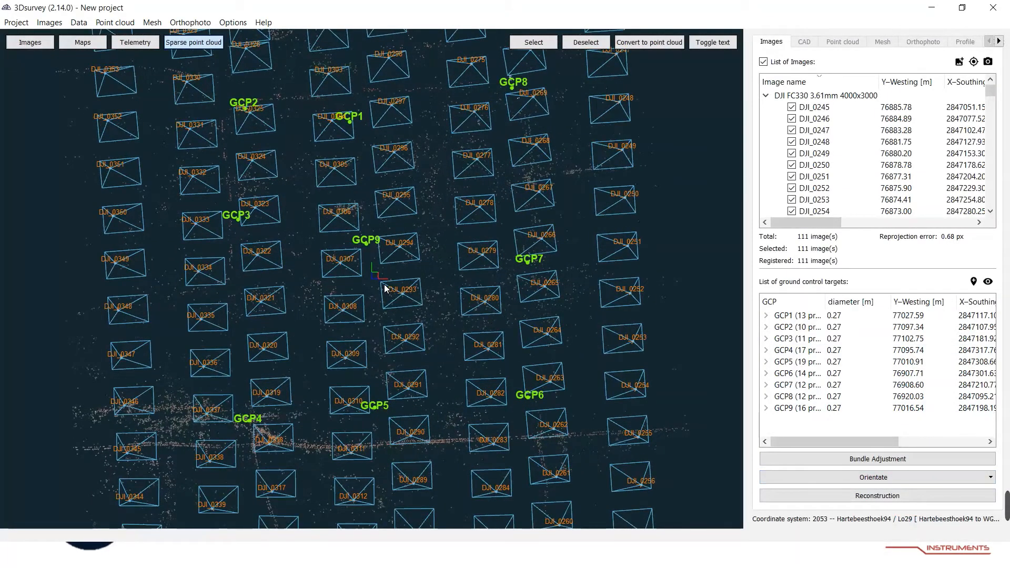
scroll(465, 315, down, 2)
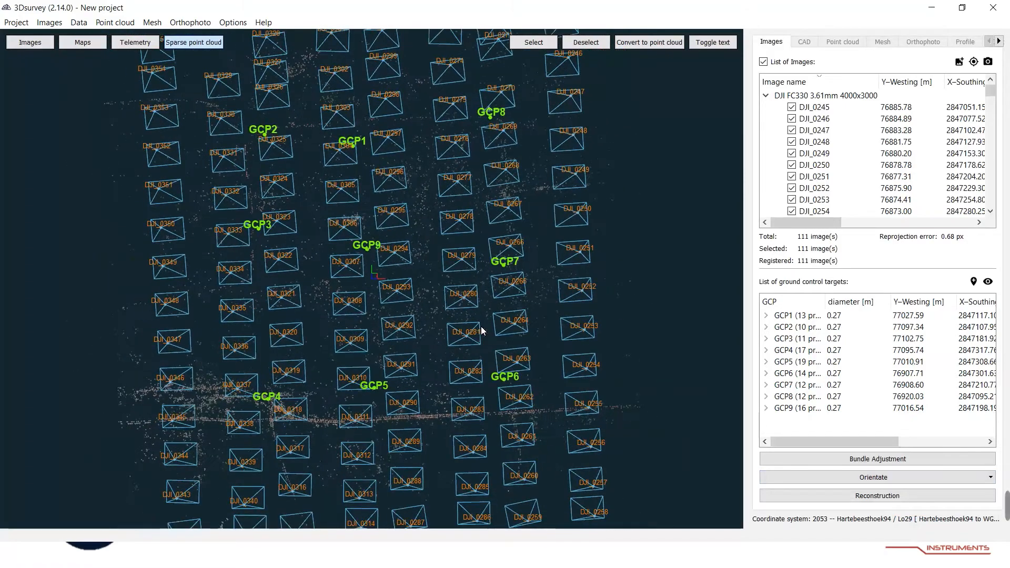
drag(530, 347, 381, 335)
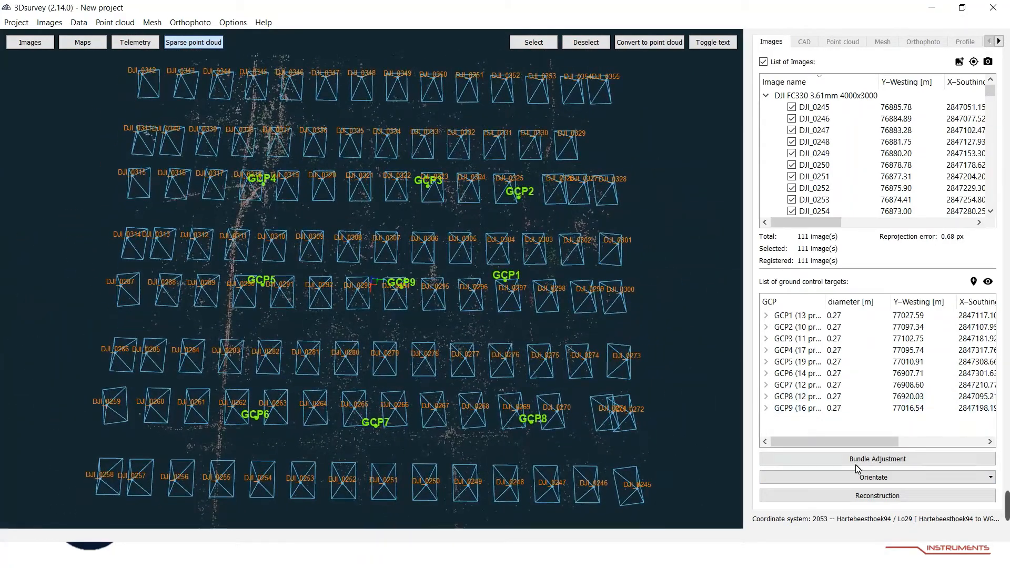
drag(838, 437, 944, 437)
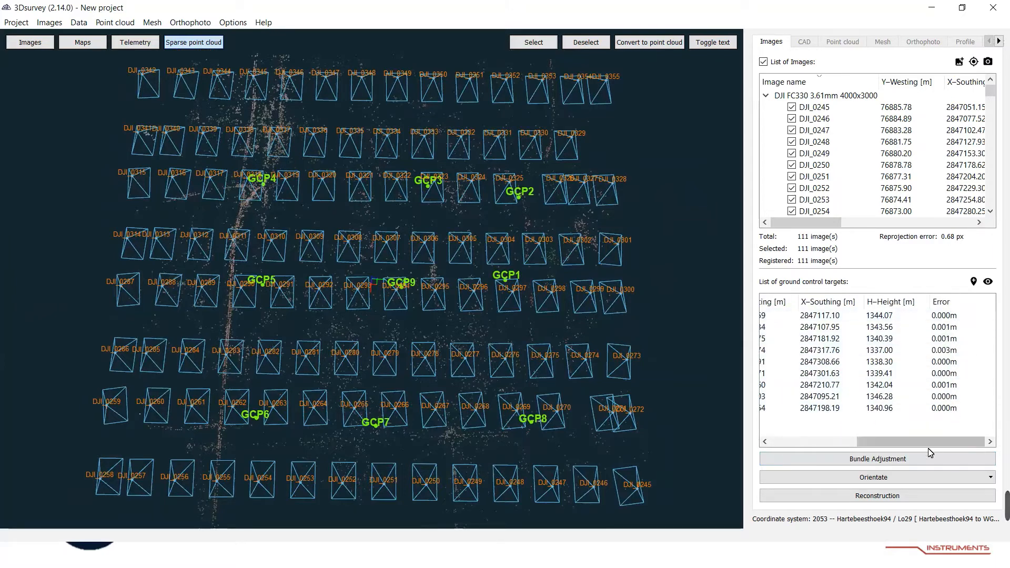
drag(920, 442, 835, 442)
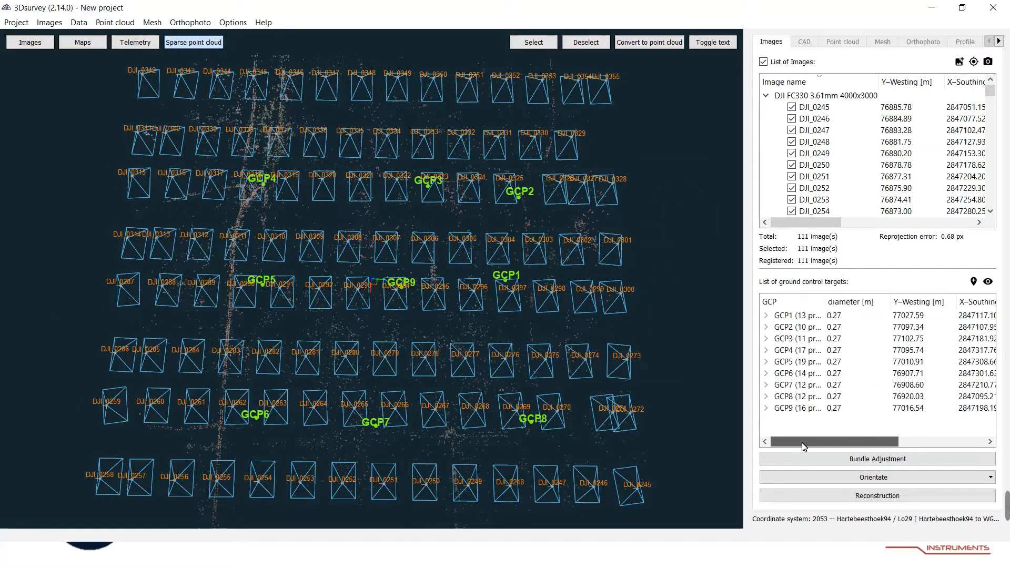
Run dense reconstruction at Medium level using the graphics card, with the extra options shown.
click(878, 496)
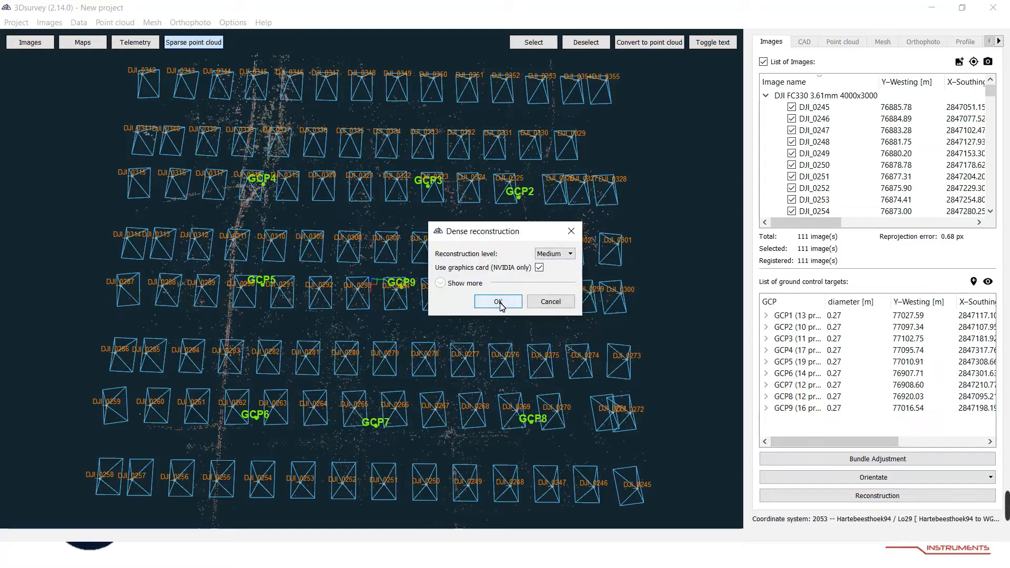
click(440, 284)
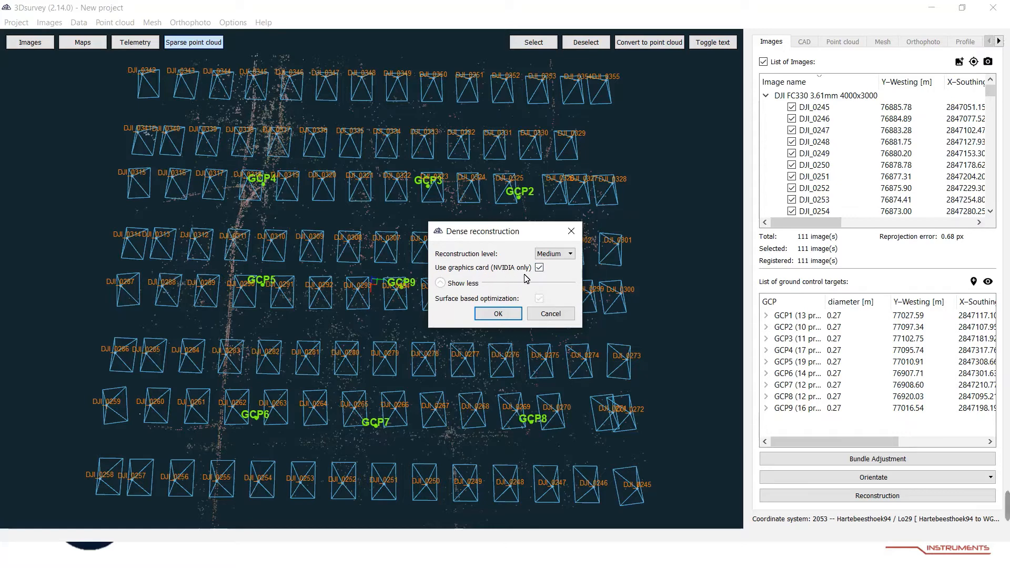
click(498, 314)
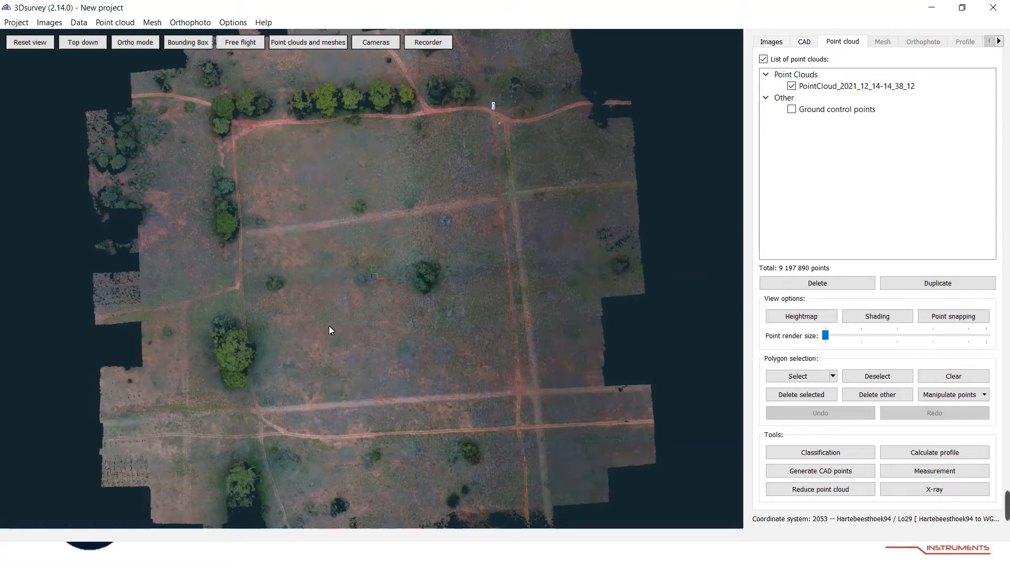
Inspect the dense point cloud of the site from several angles and zoom levels.
scroll(261, 366, up, 5)
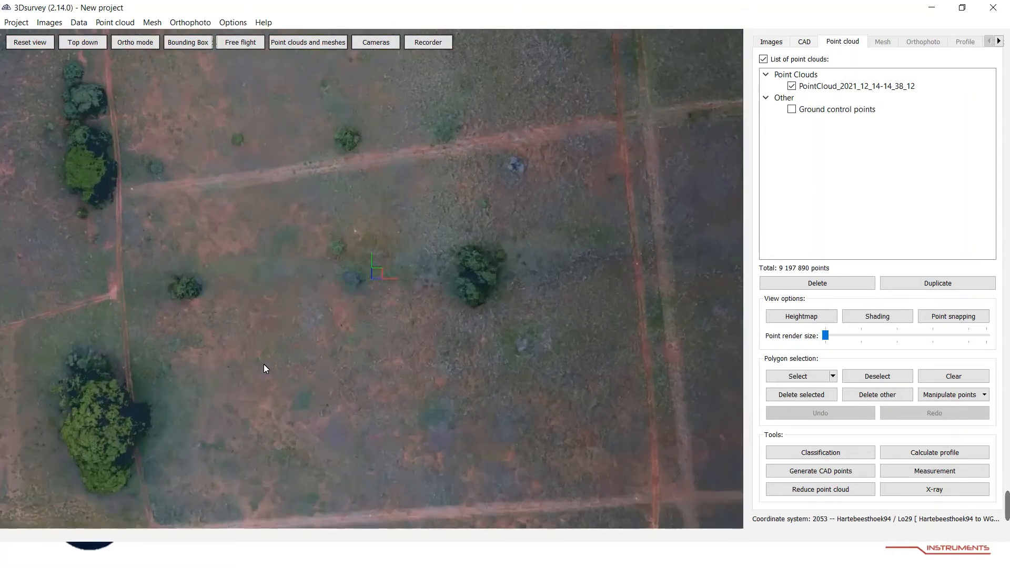
drag(269, 368, 435, 310)
scroll(310, 370, up, 4)
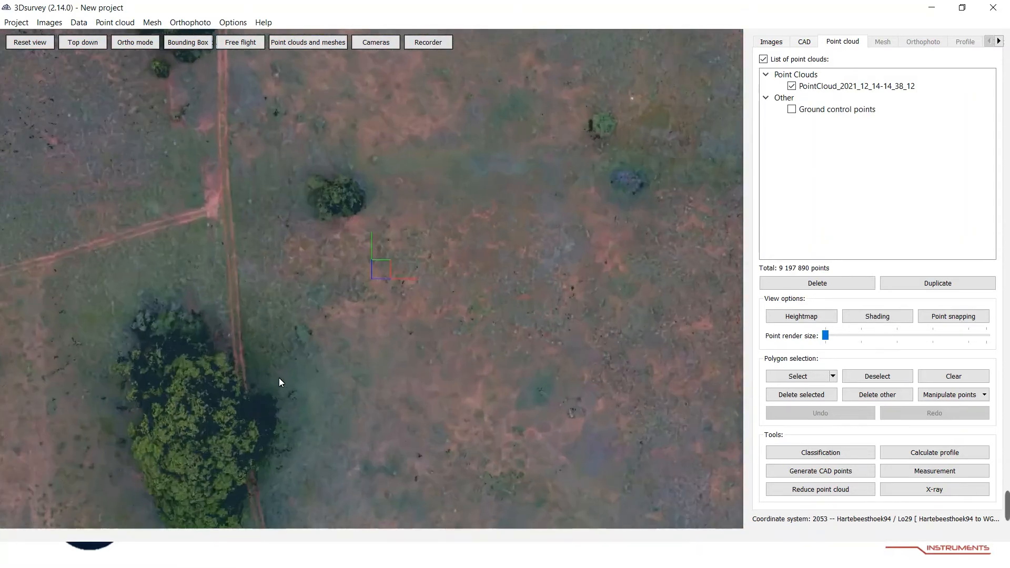
drag(290, 384, 492, 244)
scroll(411, 338, up, 8)
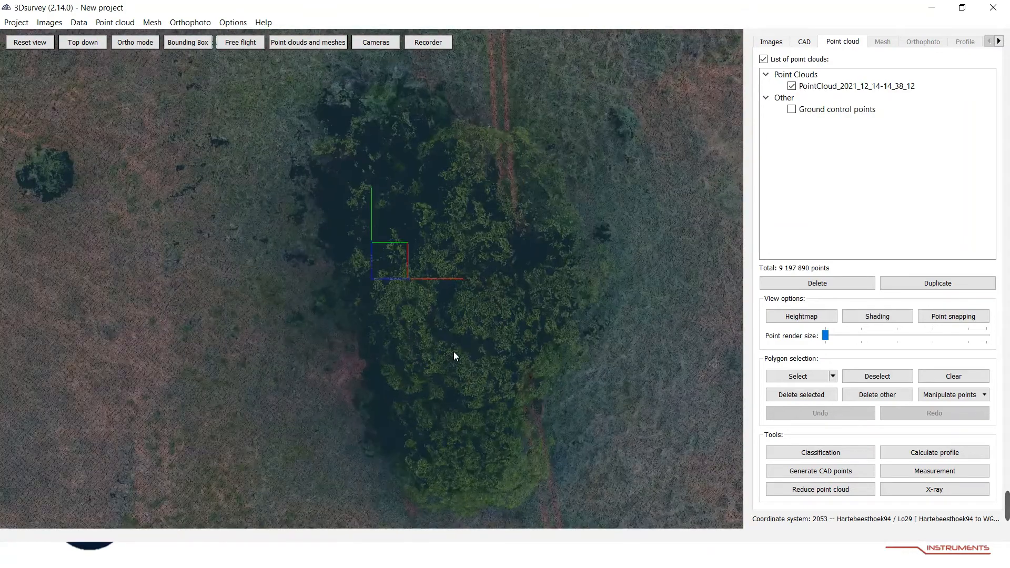
scroll(315, 356, down, 8)
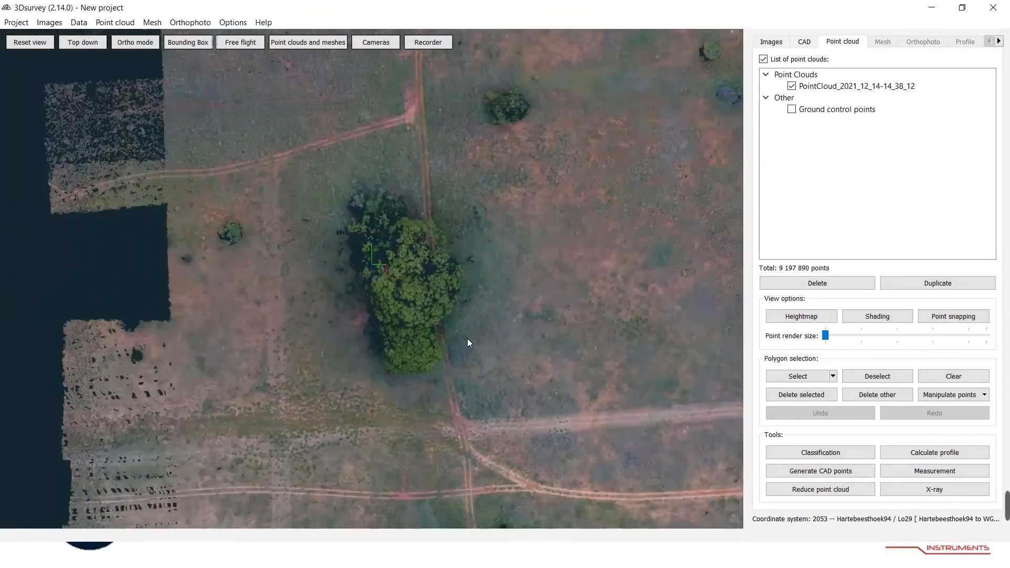
drag(467, 339, 333, 375)
drag(444, 389, 402, 274)
scroll(406, 311, up, 5)
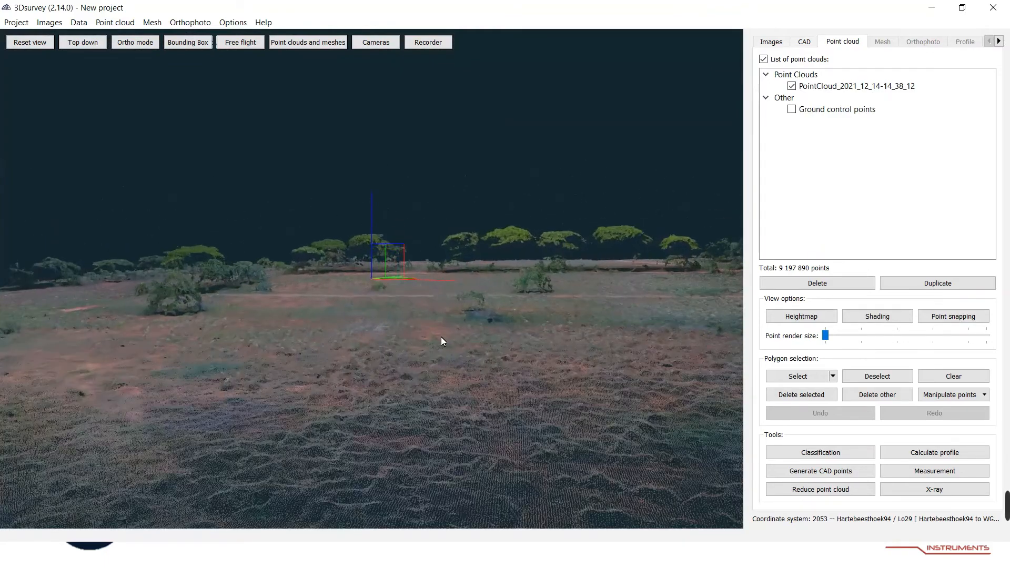
drag(488, 357, 525, 435)
scroll(384, 430, down, 10)
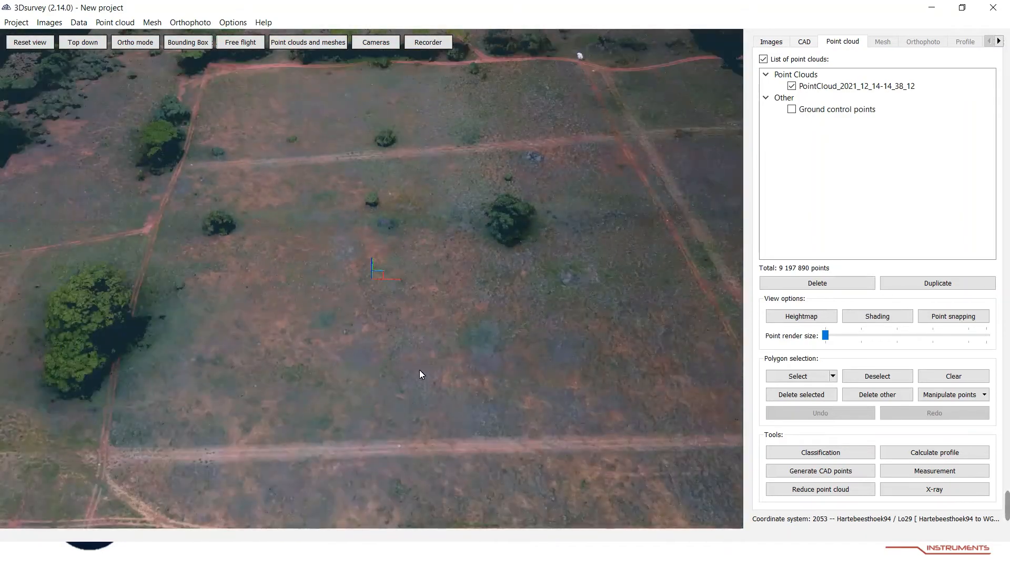
scroll(389, 368, down, 8)
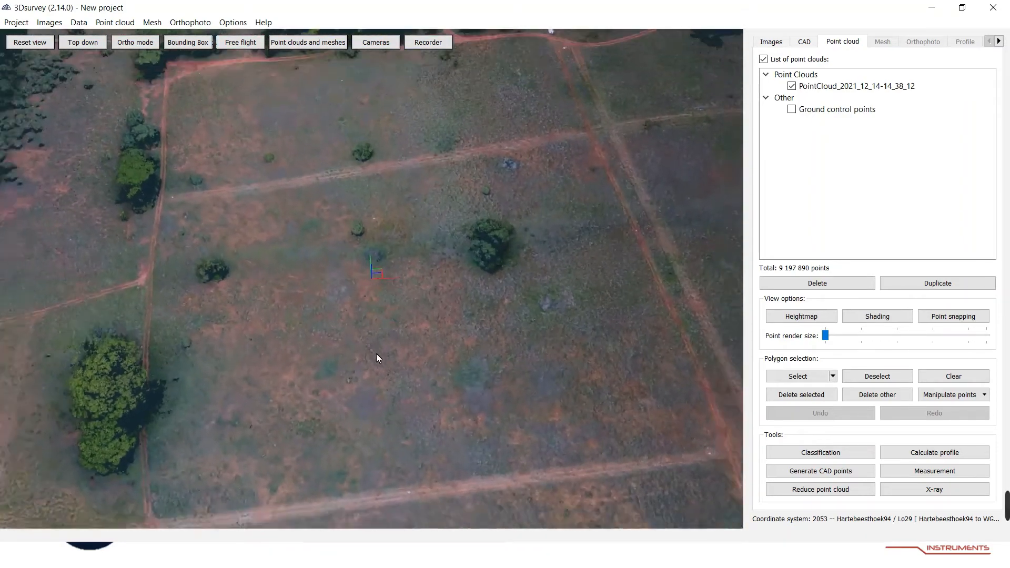
drag(395, 376, 386, 373)
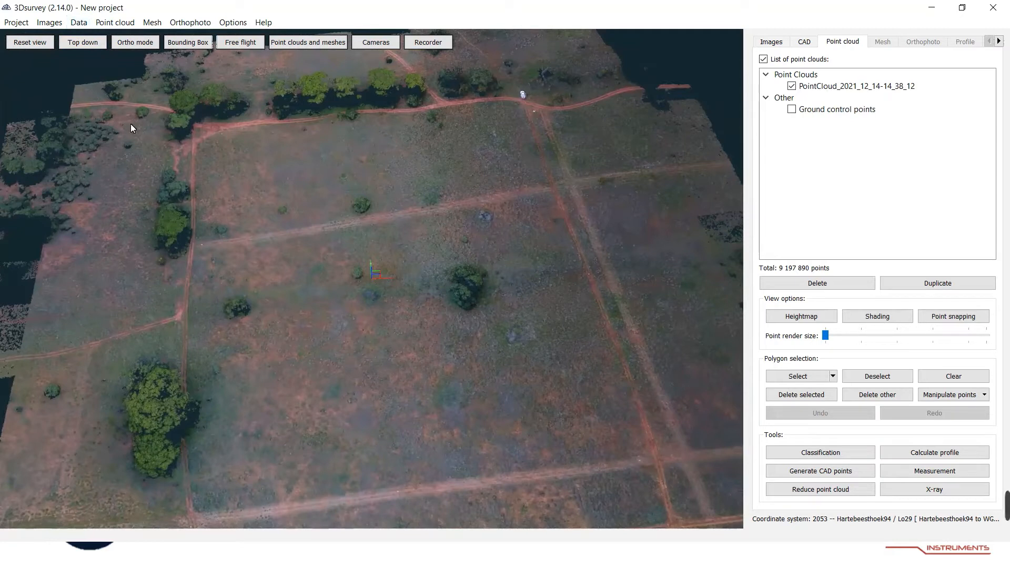
Load checkpoints from Checkpoints Rev00.txt in the Webinar Field excersize folder.
click(78, 22)
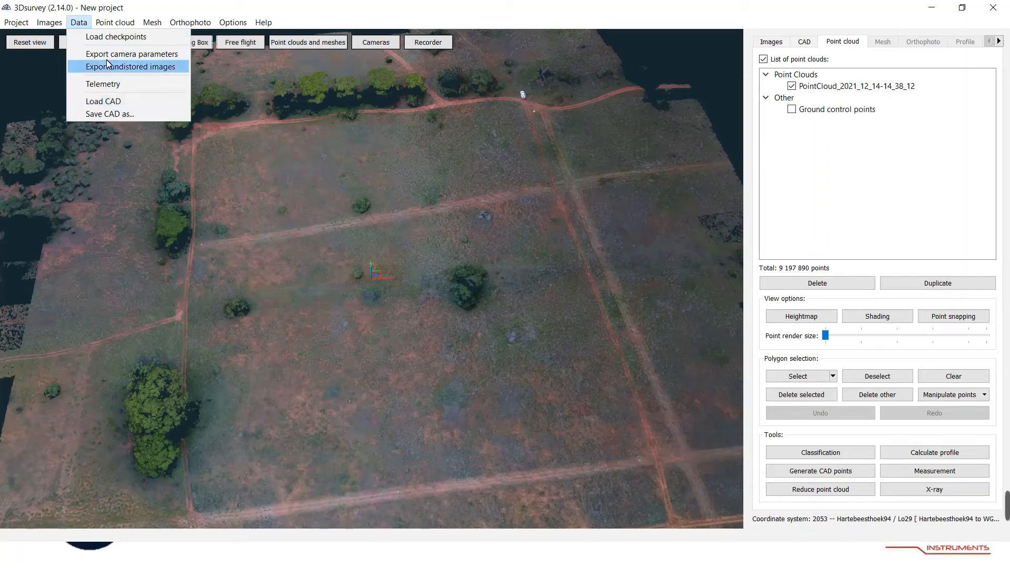
click(105, 37)
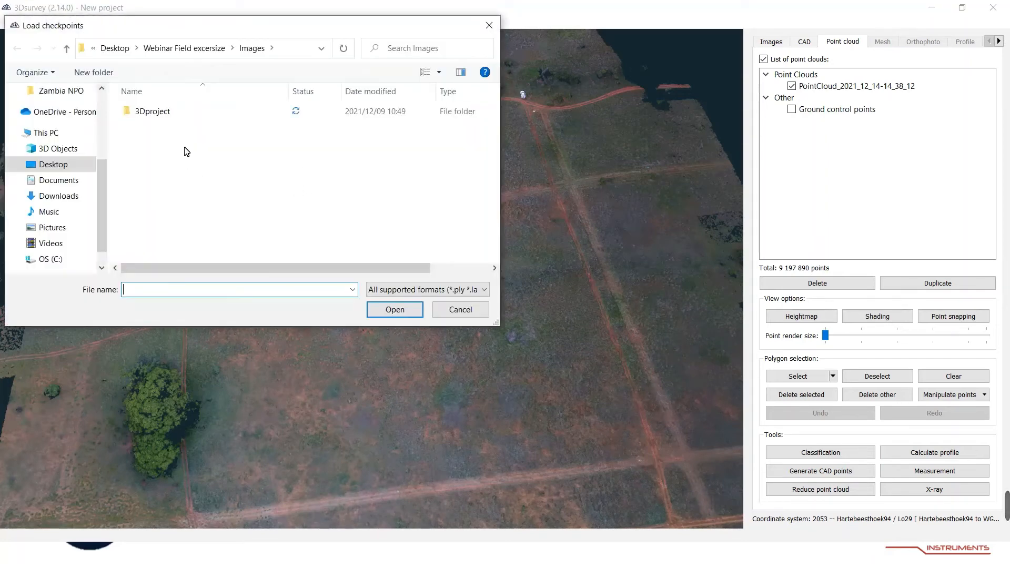
click(184, 48)
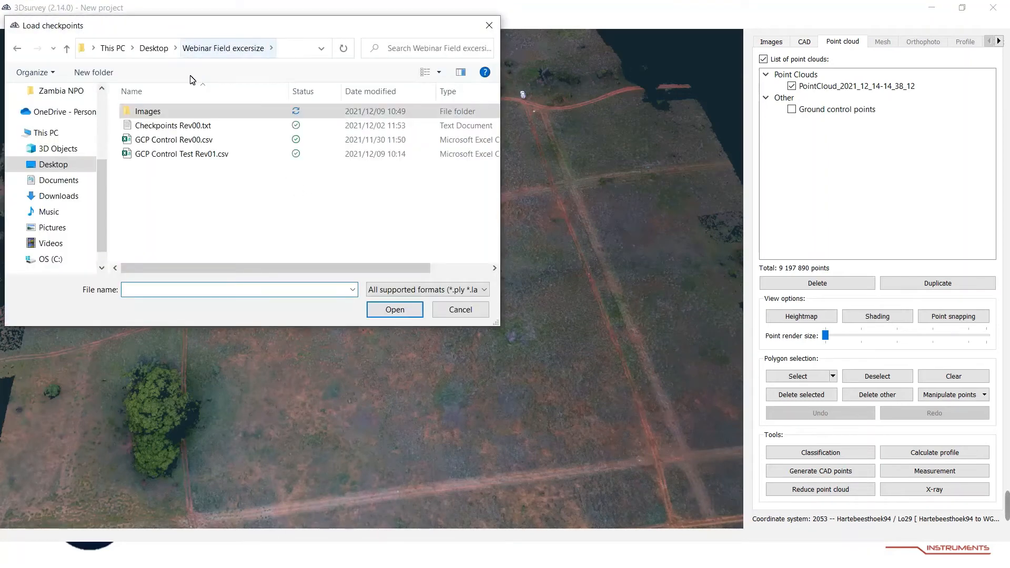
click(174, 125)
click(387, 311)
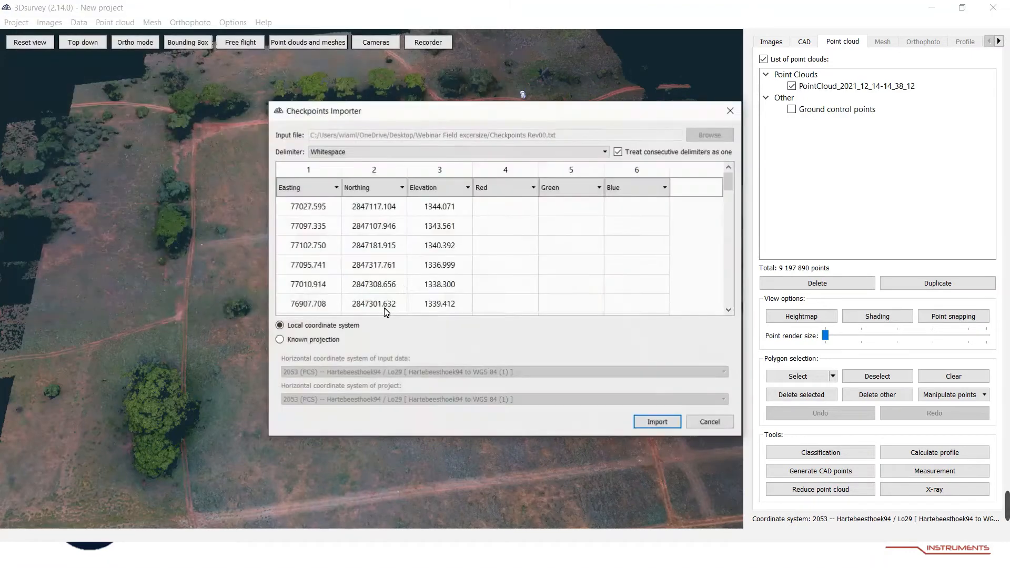
Map the first two columns to Westing and Southing, choose Known projection, and import the checkpoints.
click(322, 189)
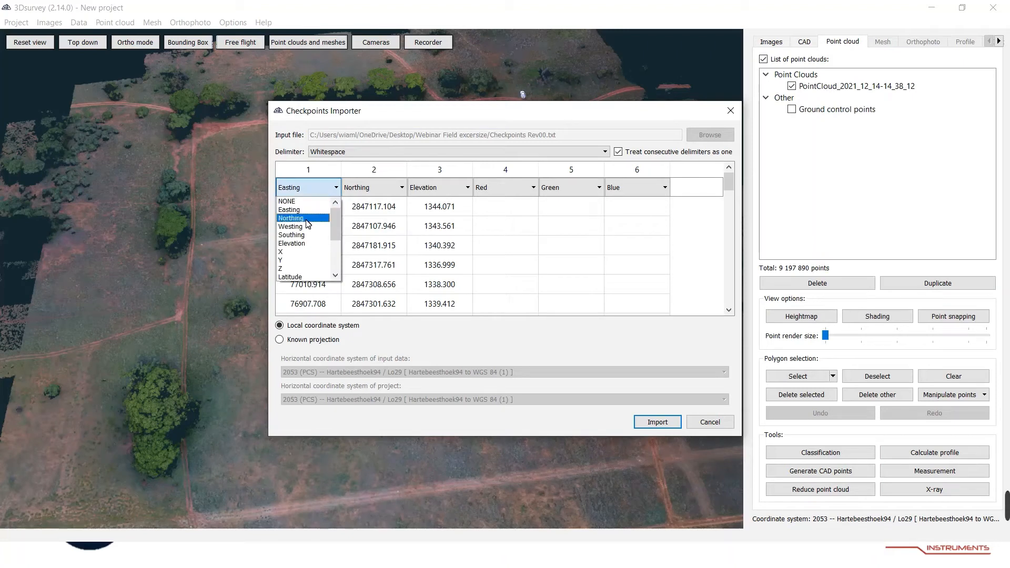
click(302, 232)
click(364, 188)
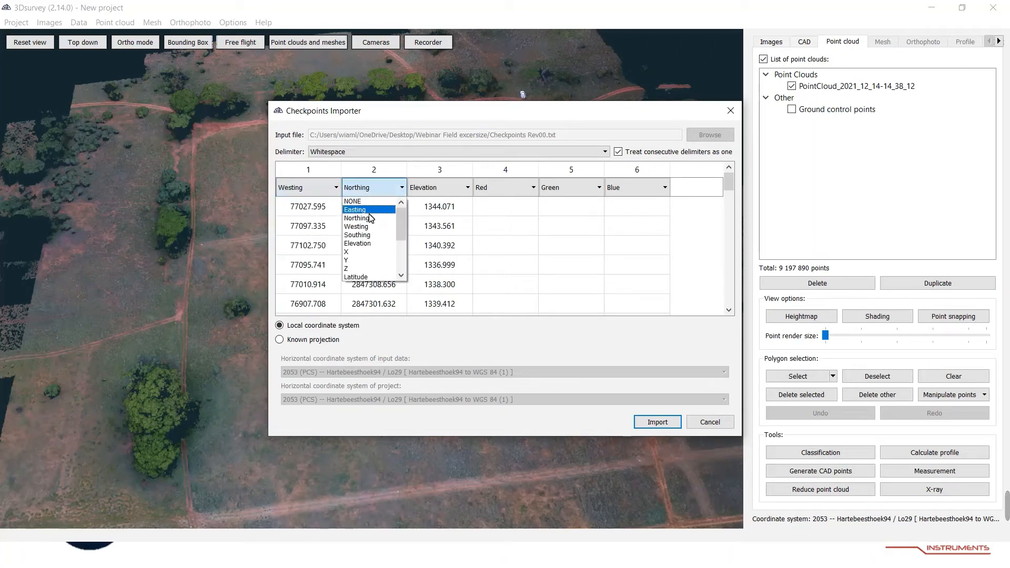
click(370, 233)
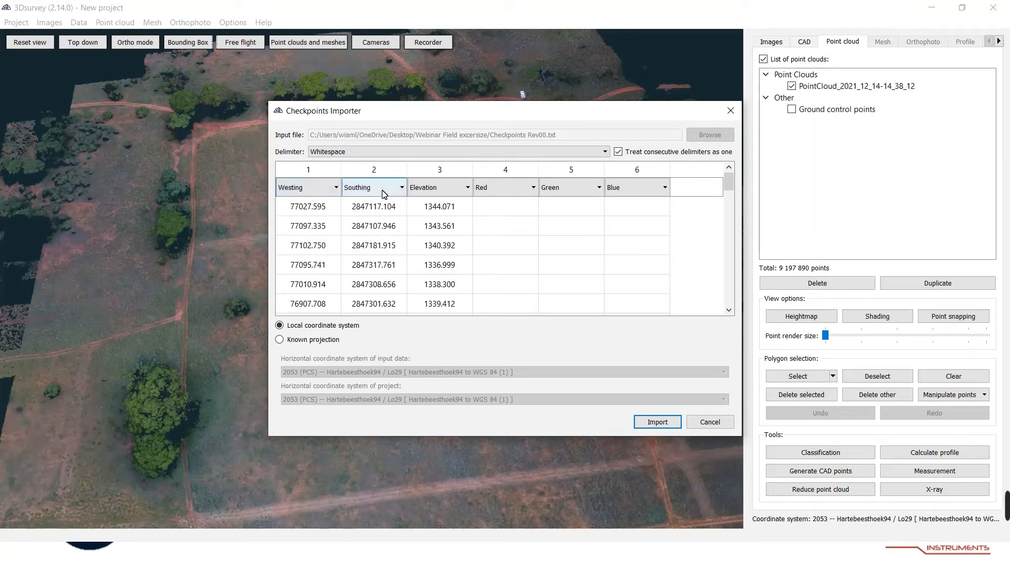
click(302, 339)
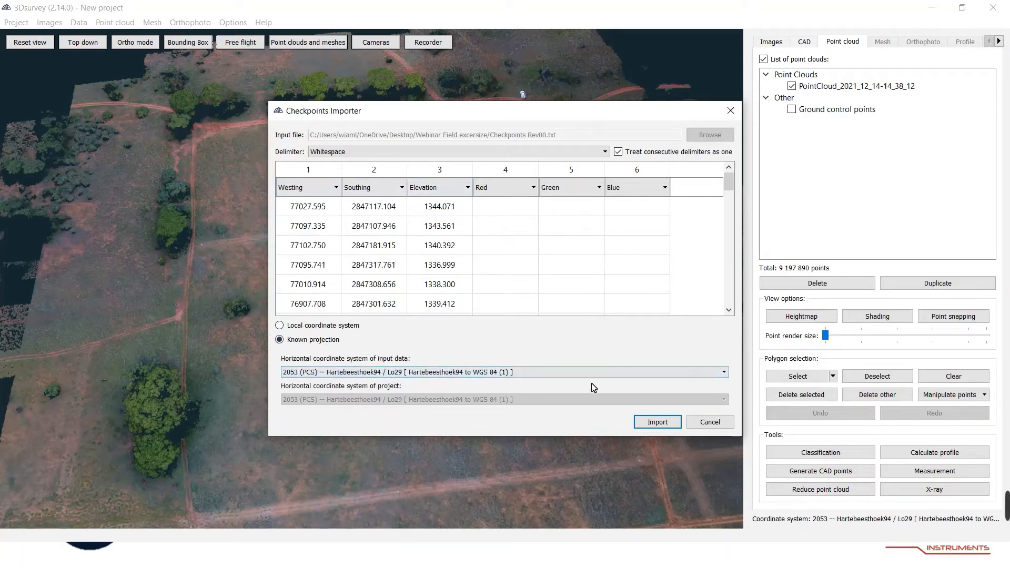
click(654, 423)
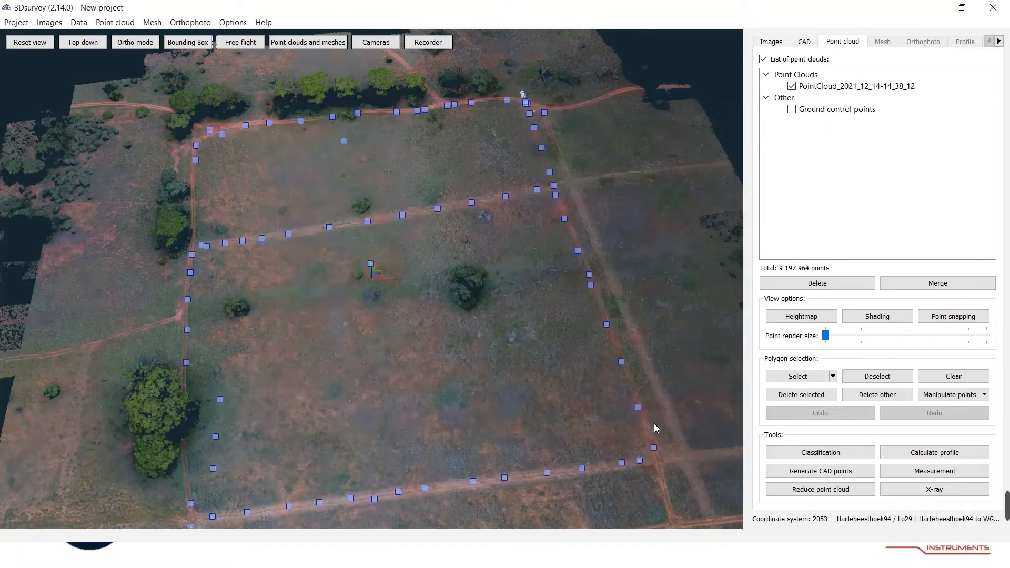
Zoom in on the point cloud to examine the imported checkpoints along the road.
drag(489, 347, 354, 288)
drag(447, 362, 556, 491)
scroll(556, 490, up, 10)
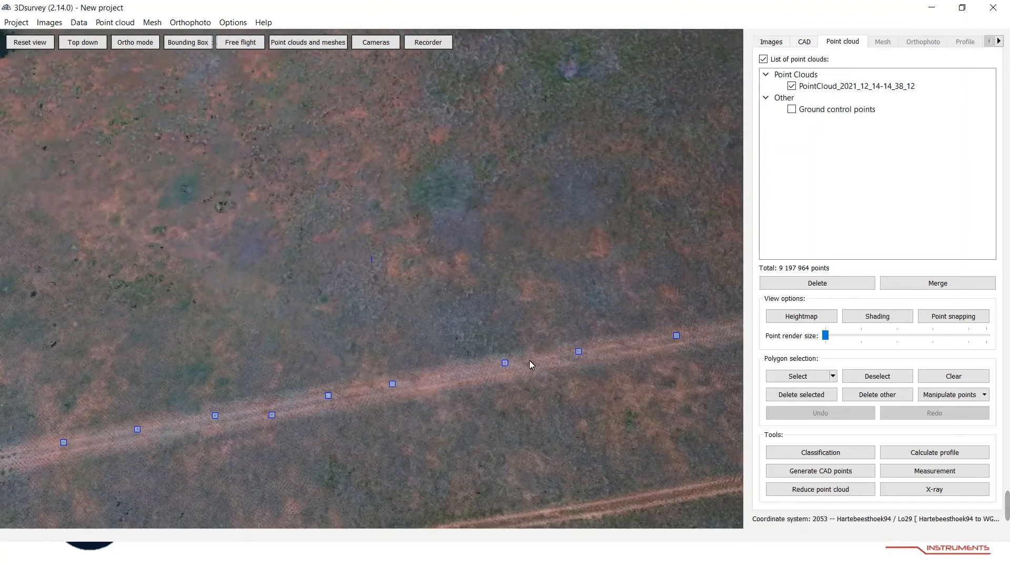
scroll(530, 363, up, 5)
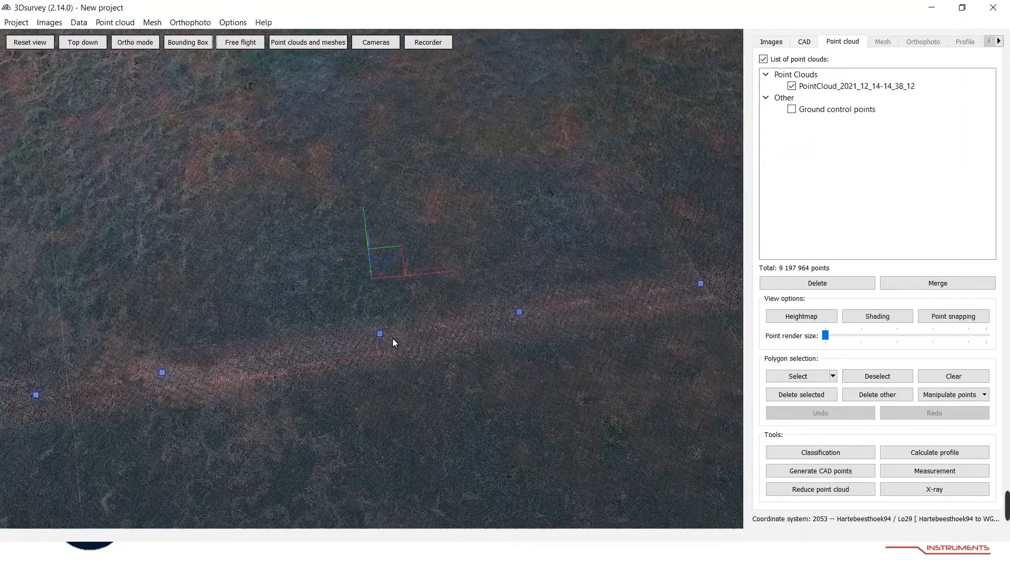
scroll(395, 343, up, 5)
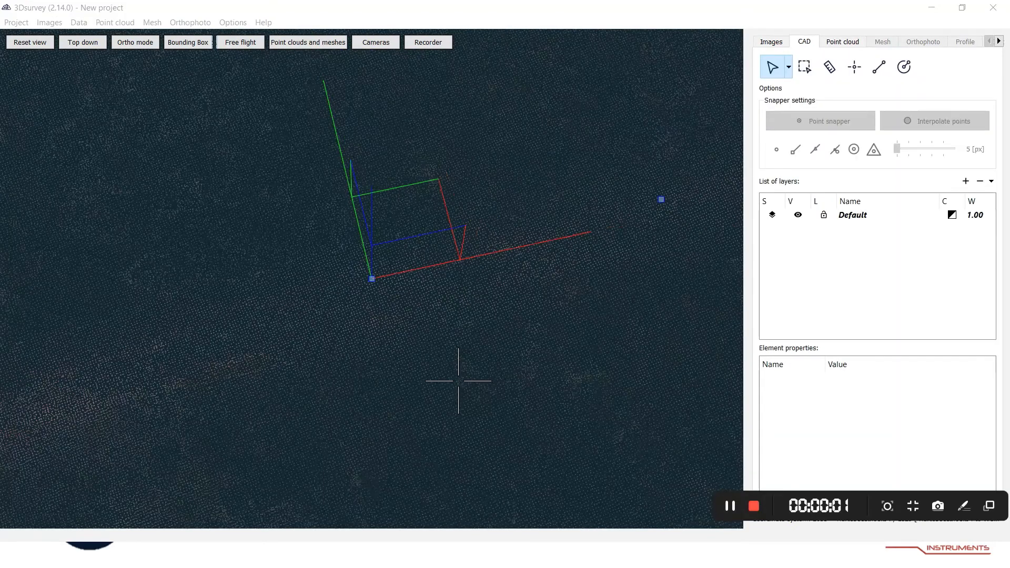
scroll(459, 381, down, 10)
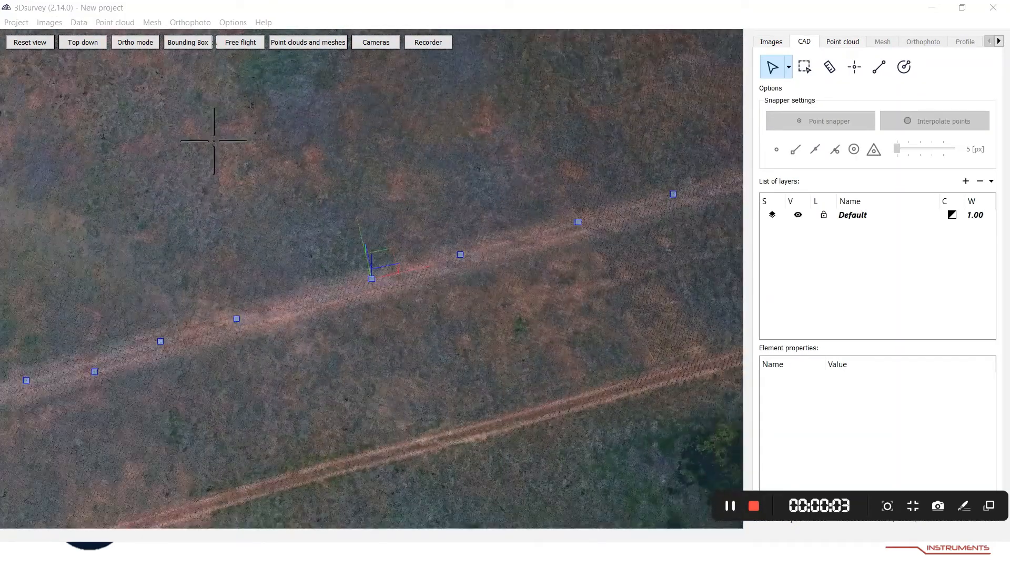
Load Checkpoints Rev00.txt from the Webinar Field excersize folder as CAD geometry data.
click(80, 22)
click(115, 101)
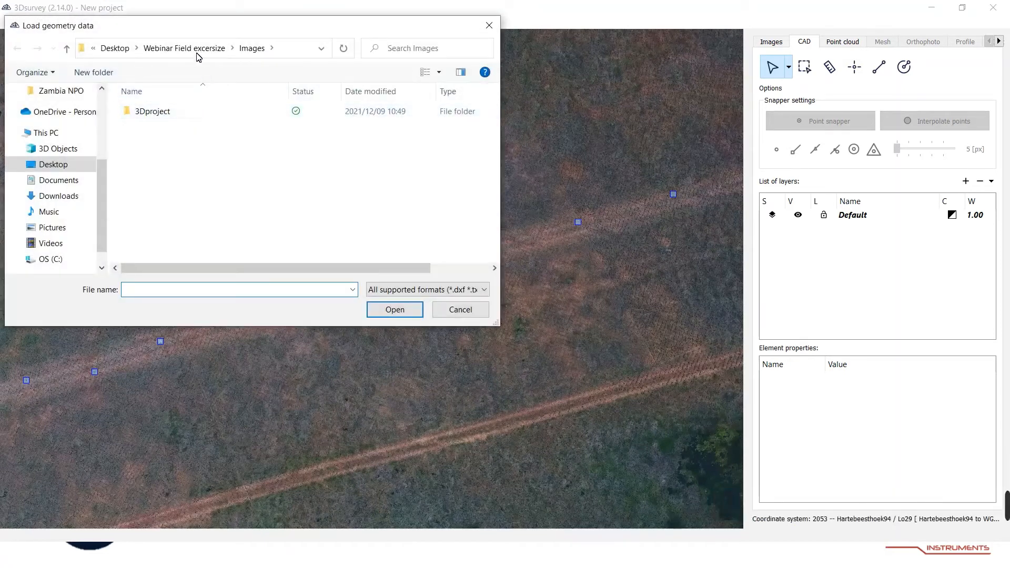
click(192, 48)
click(181, 126)
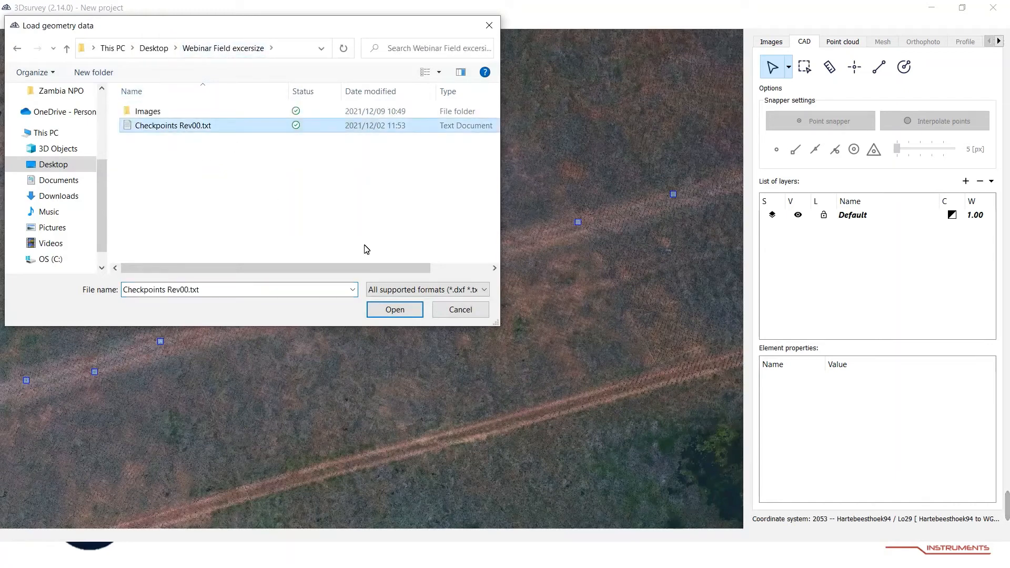
click(391, 310)
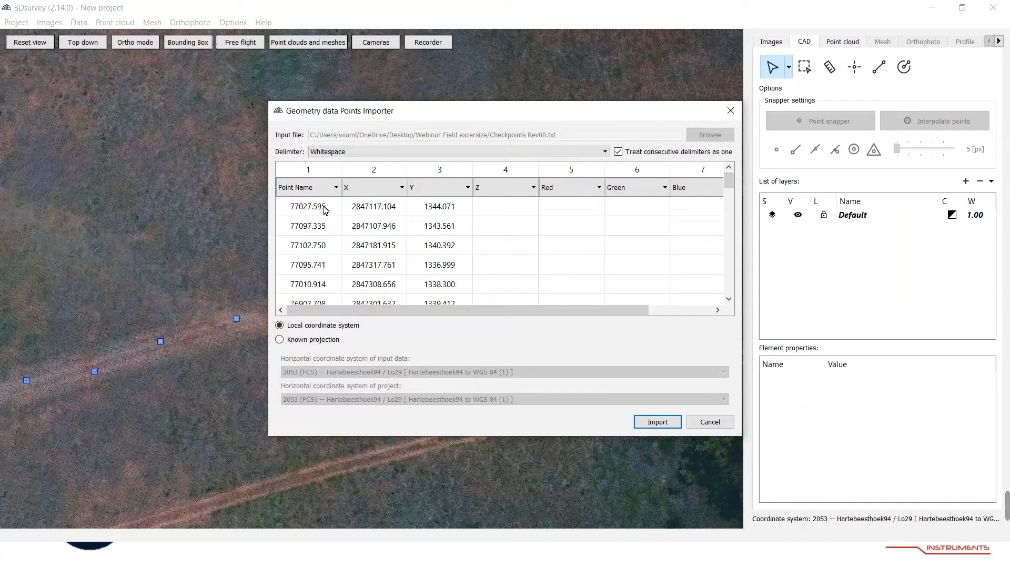
Map the columns to Westing, Southing and Elevation, set column 4 to NONE, choose Known projection, and import the points.
click(323, 189)
scroll(307, 226, up, 3)
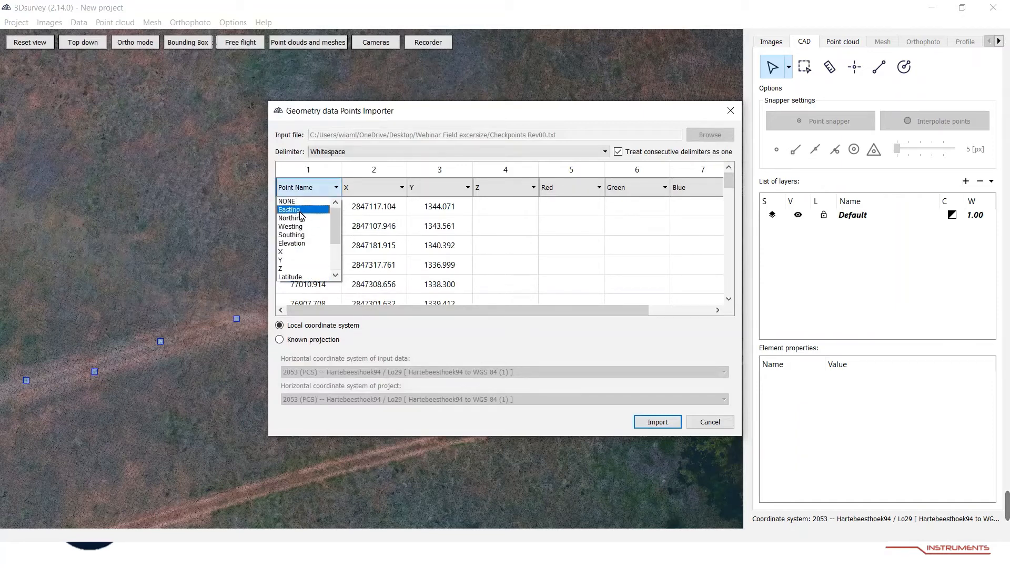
click(302, 226)
click(366, 189)
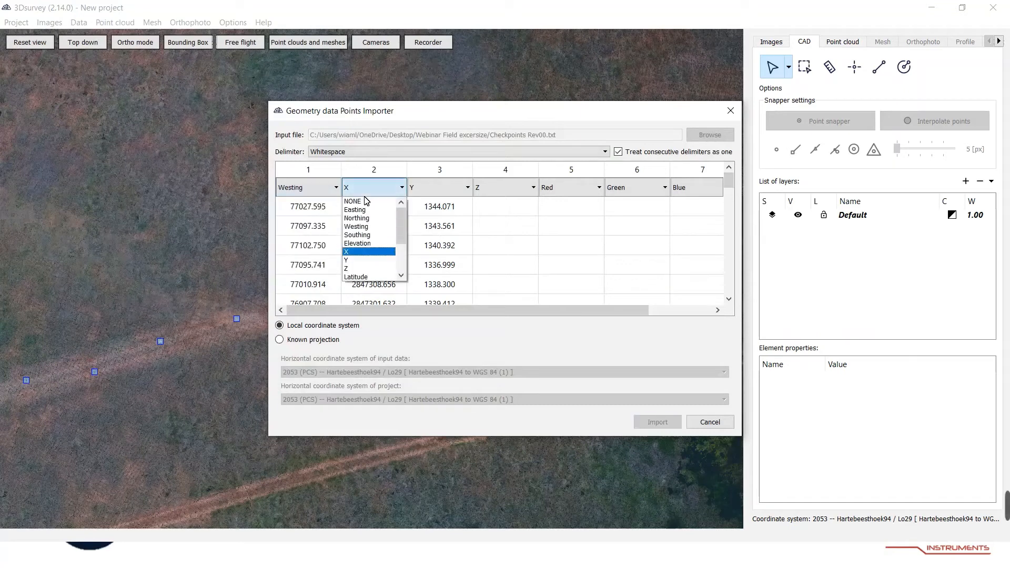
click(359, 235)
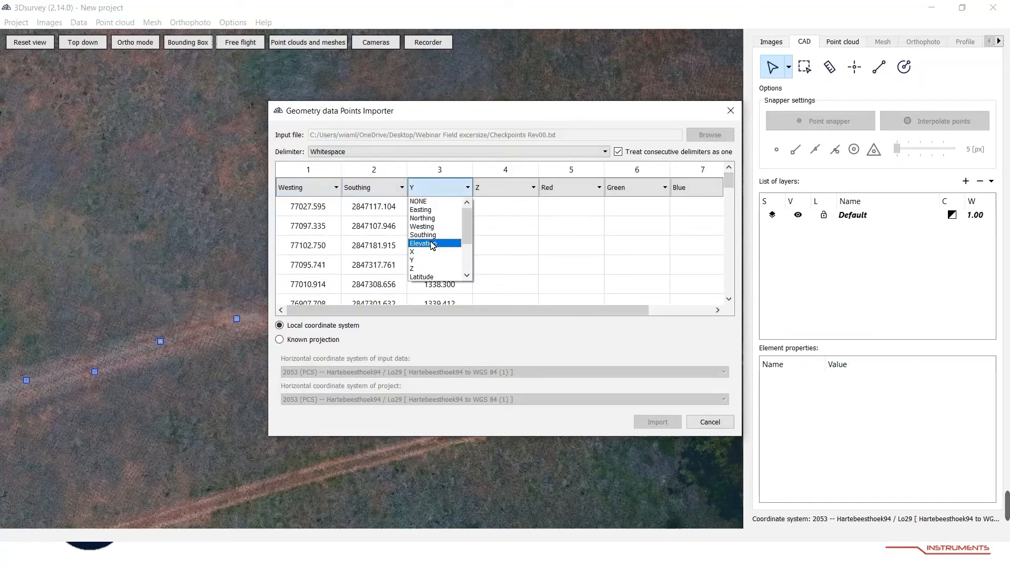
click(431, 244)
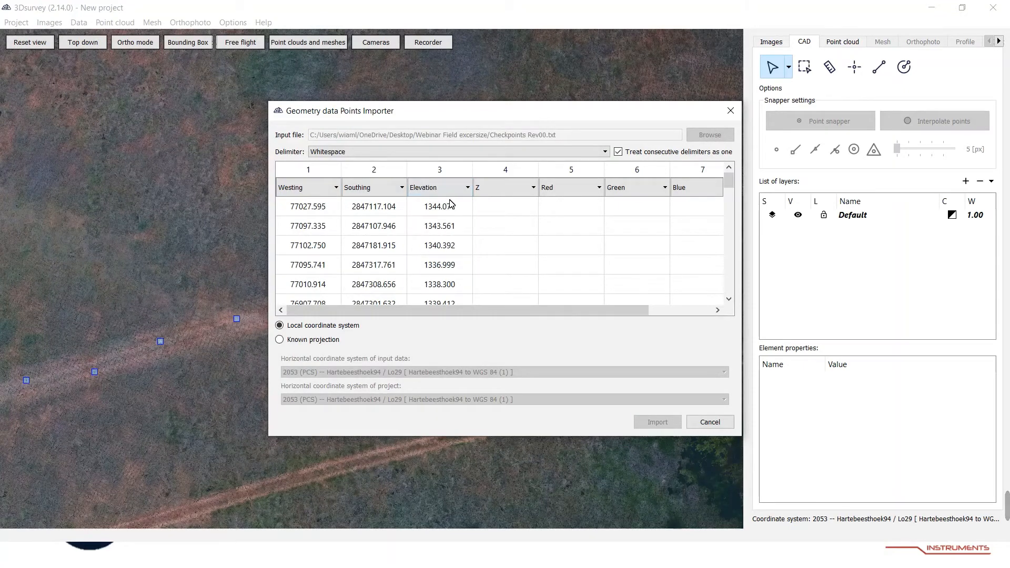
click(301, 341)
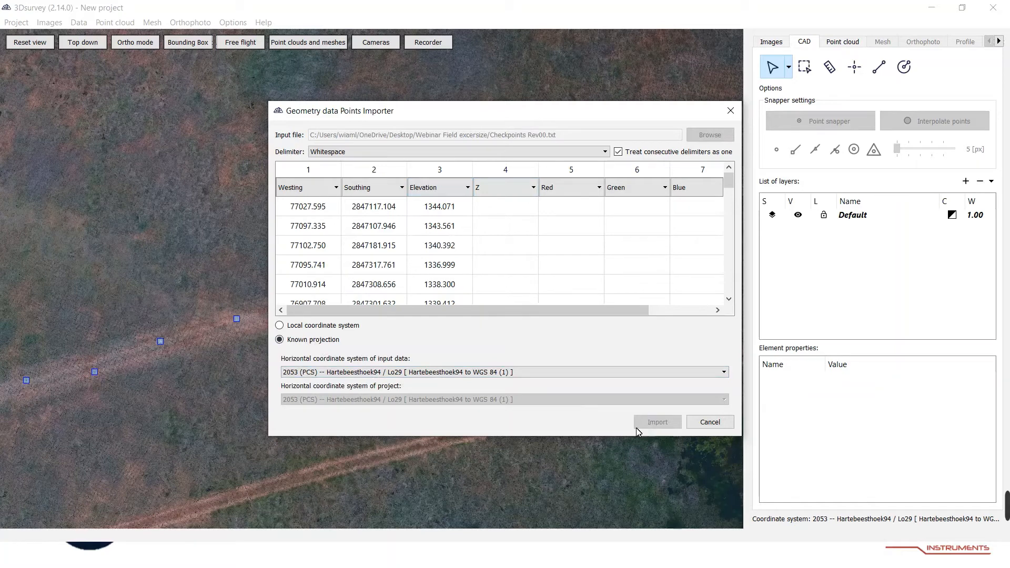
click(523, 193)
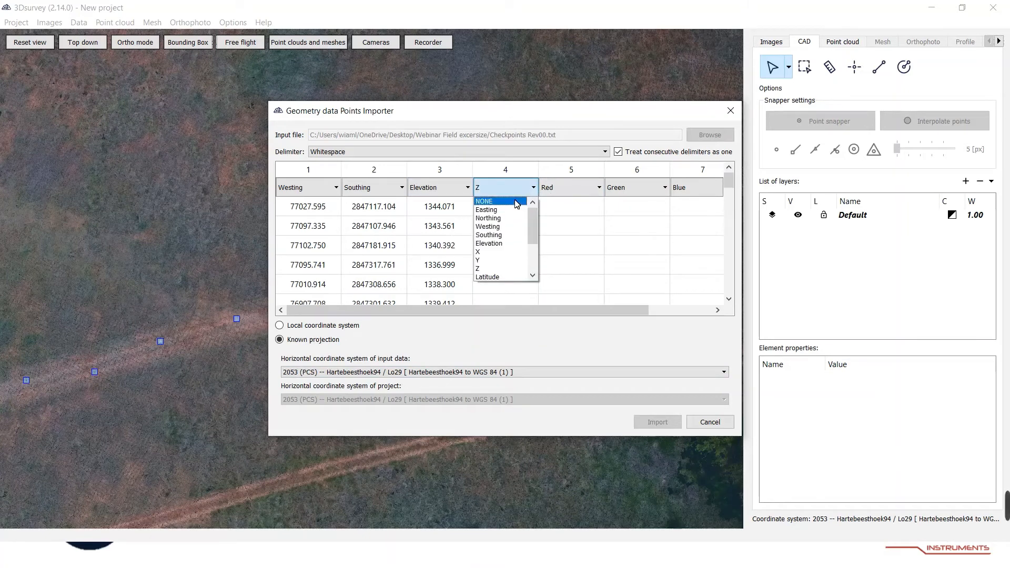
click(517, 203)
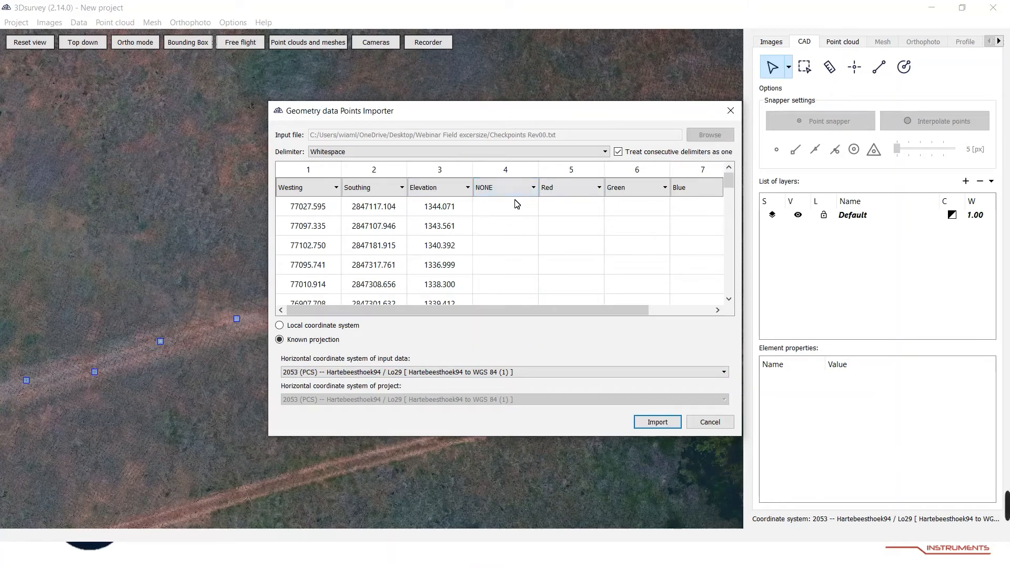
click(657, 422)
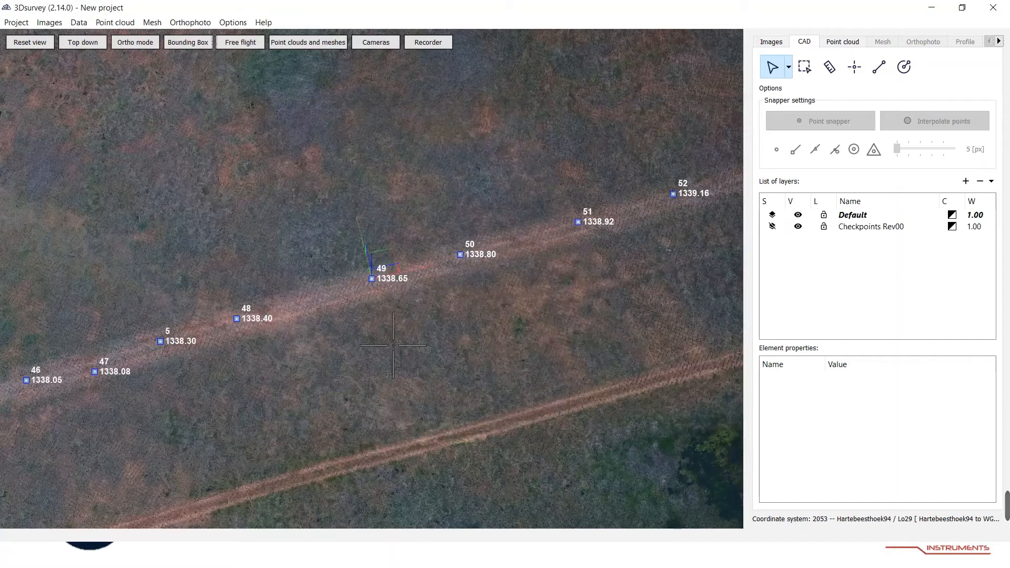
Measure the height difference between checkpoint 49 and the point cloud with the measurement tool.
scroll(410, 317, up, 5)
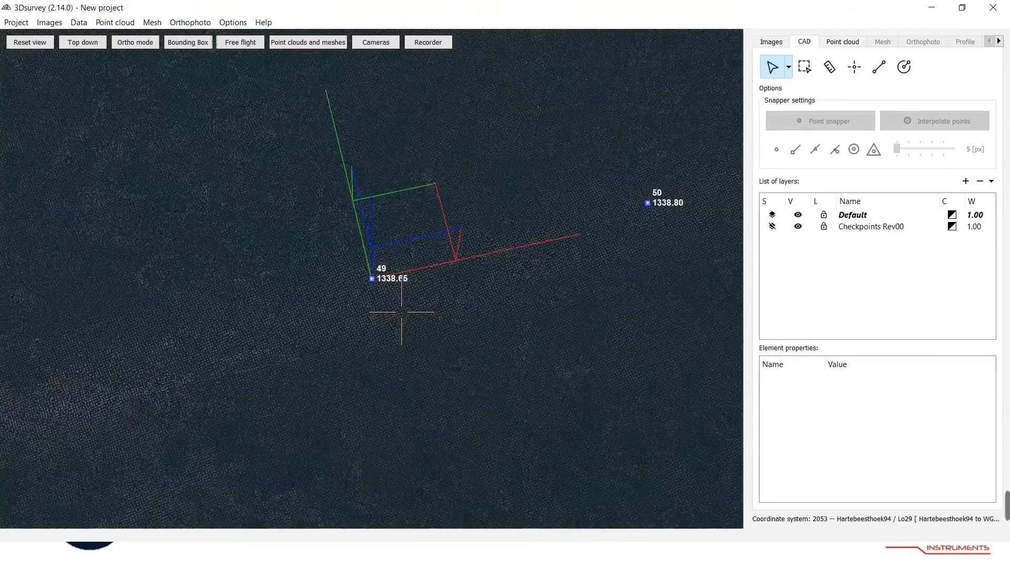
scroll(408, 318, up, 3)
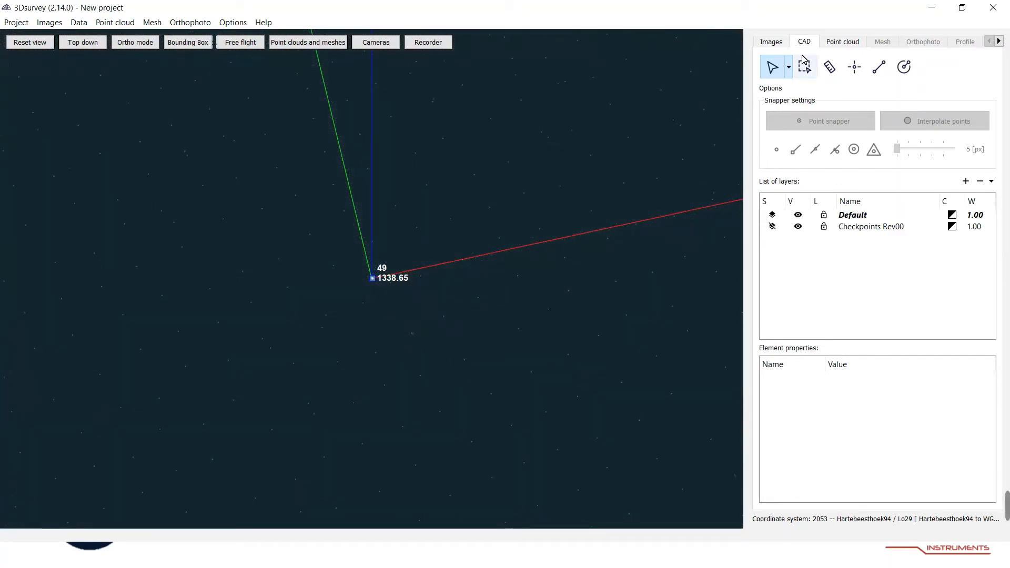
click(829, 67)
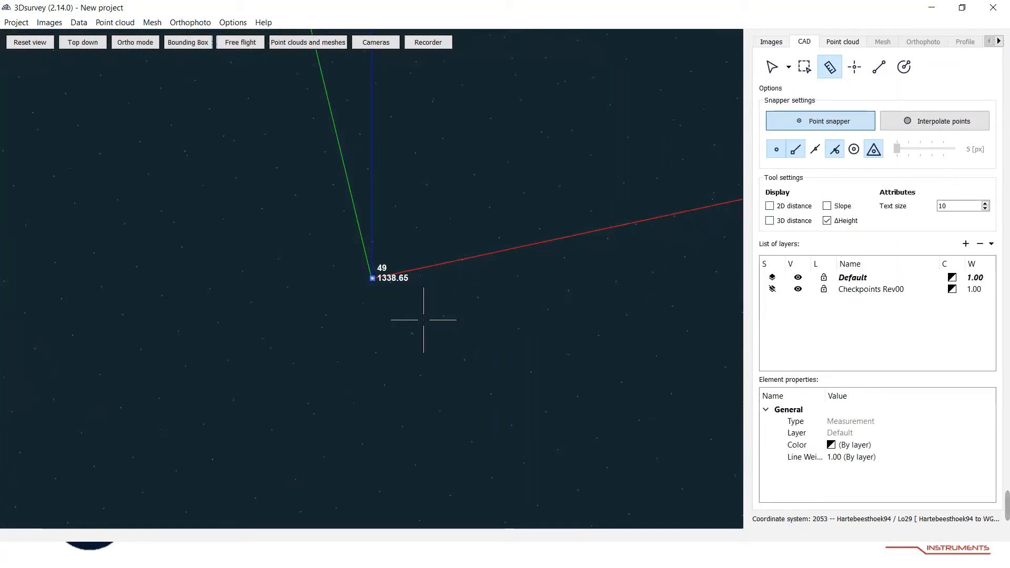
click(407, 313)
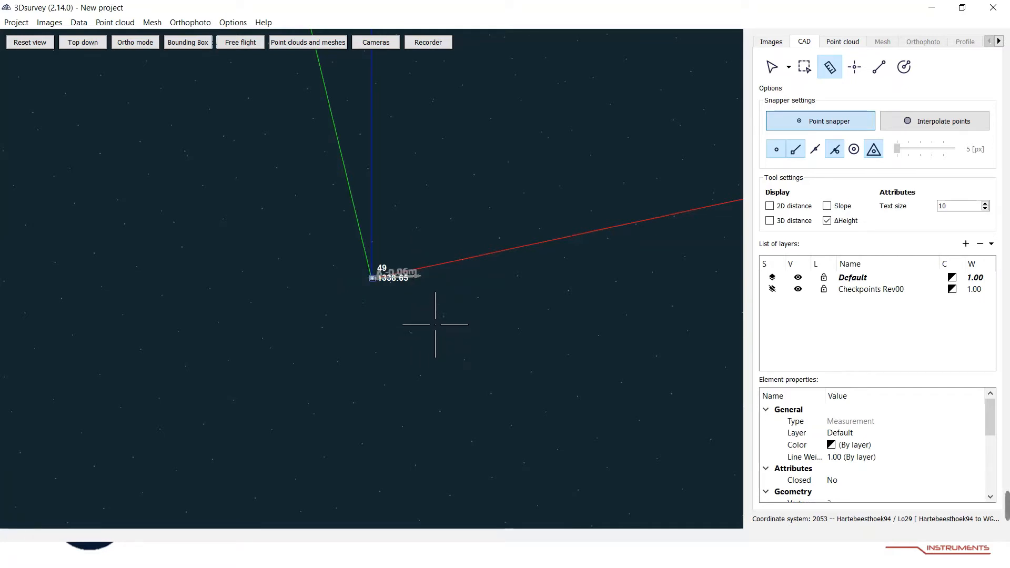
Measure the height difference between checkpoint 41 and the surrounding point cloud.
scroll(421, 320, down, 5)
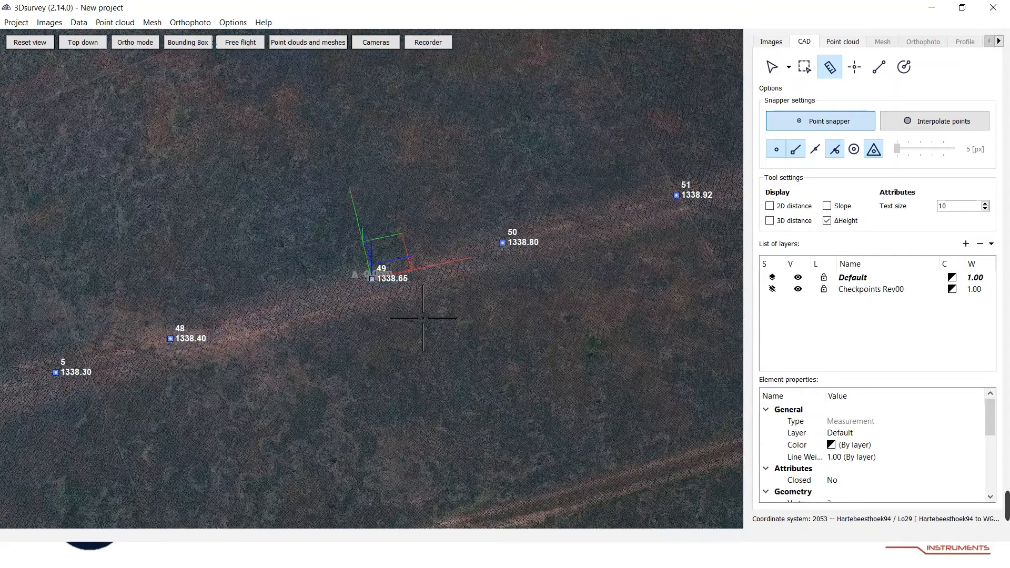
scroll(437, 328, down, 6)
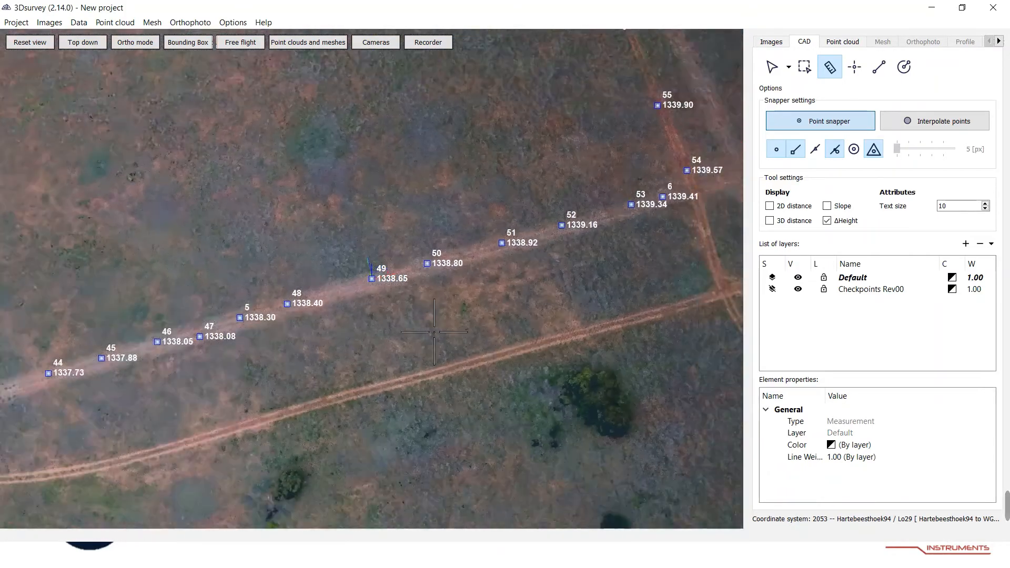
middle_drag(520, 269, 662, 251)
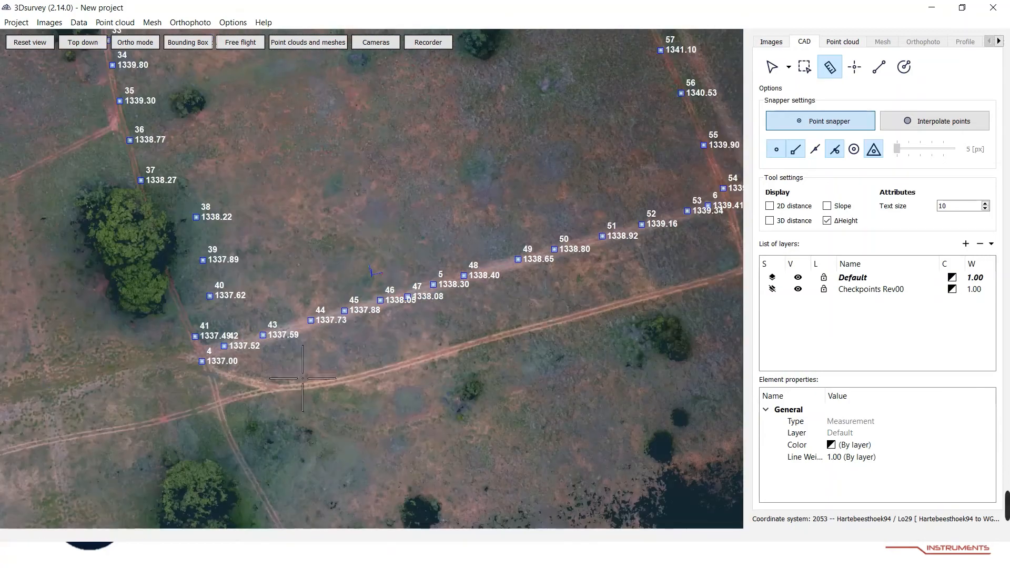
middle_drag(275, 387, 352, 377)
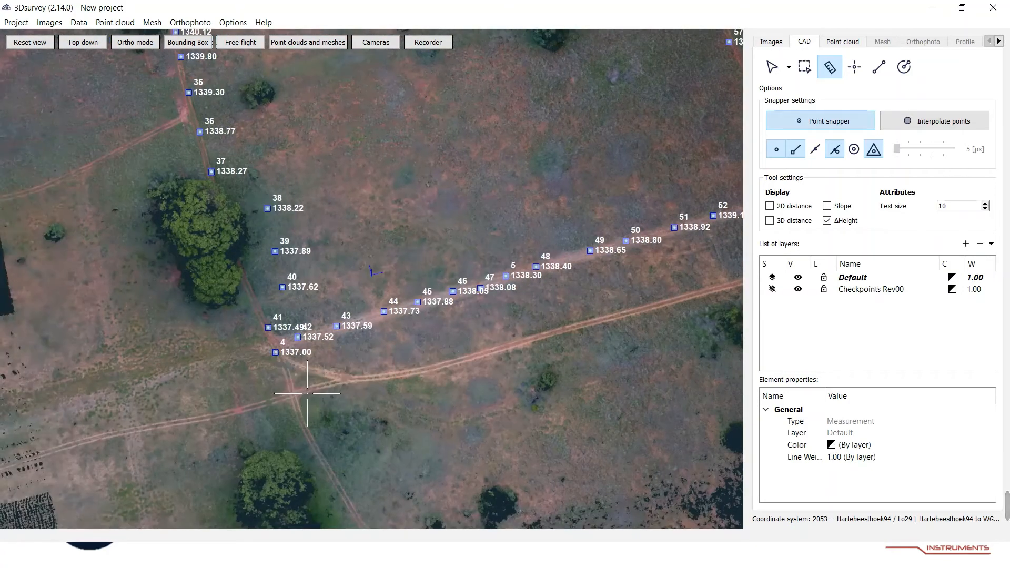
scroll(307, 403, up, 5)
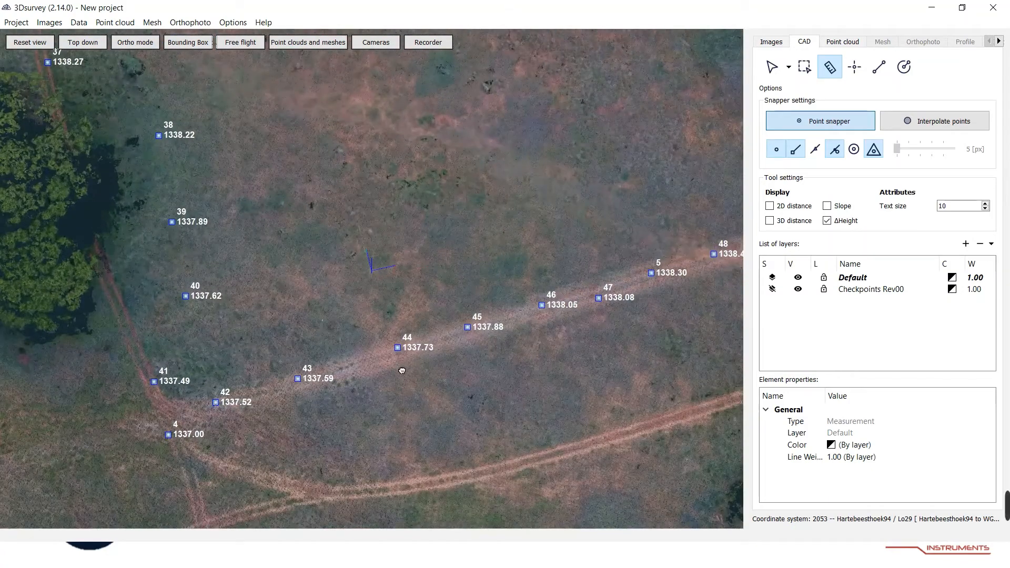
middle_drag(288, 390, 415, 382)
scroll(312, 421, up, 2)
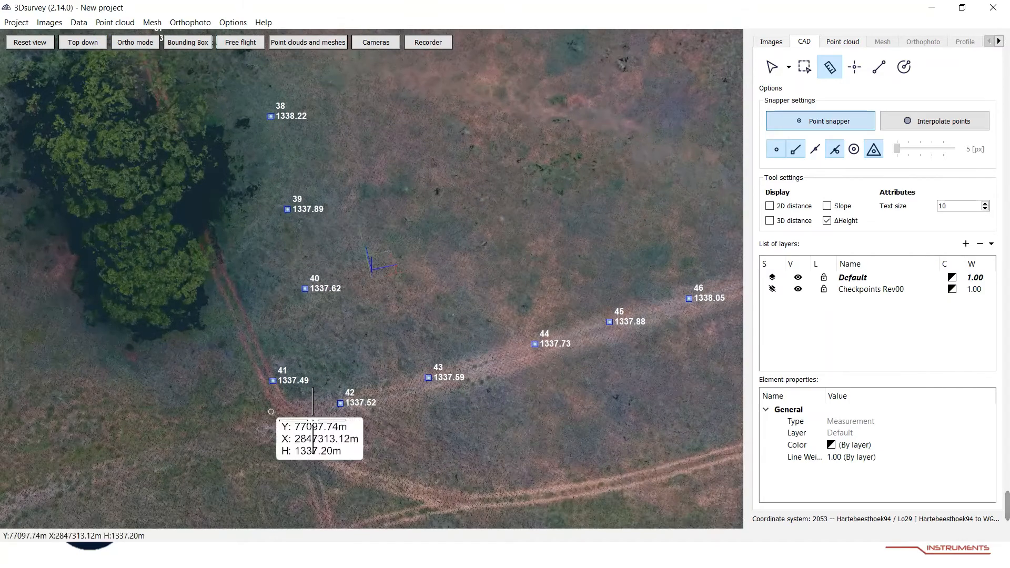
middle_drag(303, 387, 417, 348)
scroll(413, 305, up, 5)
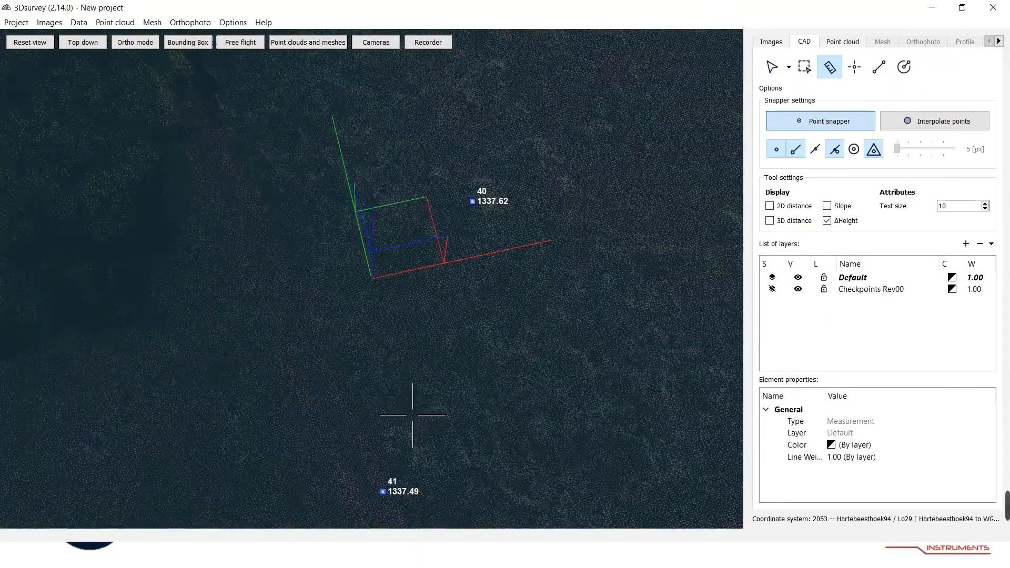
middle_drag(419, 467, 455, 343)
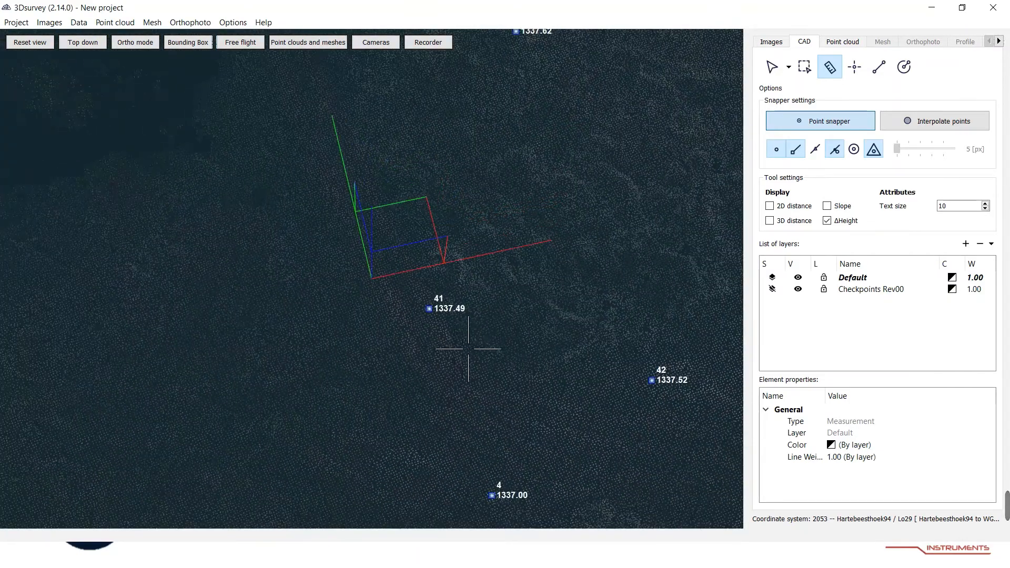
scroll(465, 355, up, 3)
scroll(522, 383, up, 2)
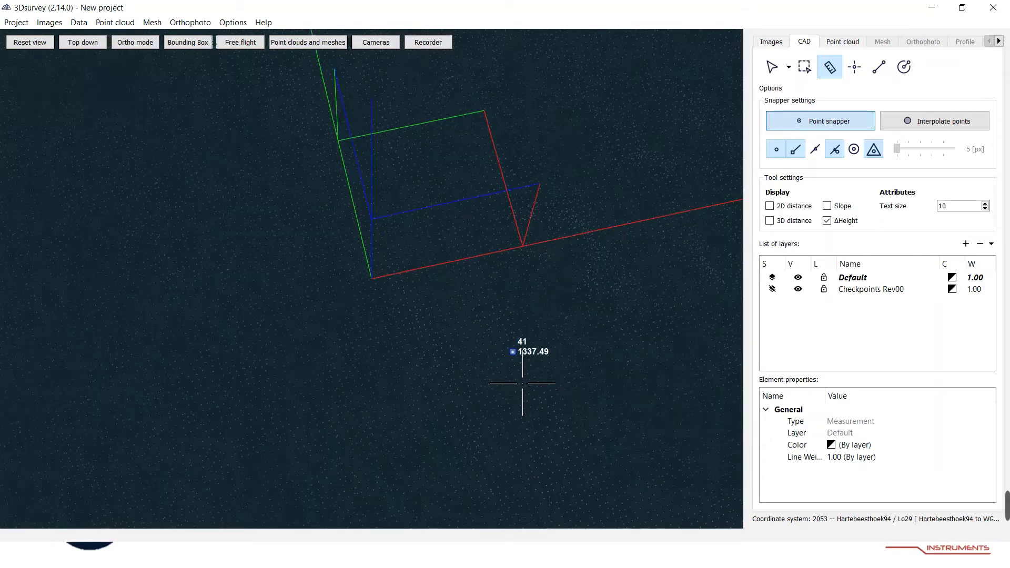
scroll(542, 396, up, 2)
middle_drag(569, 410, 524, 366)
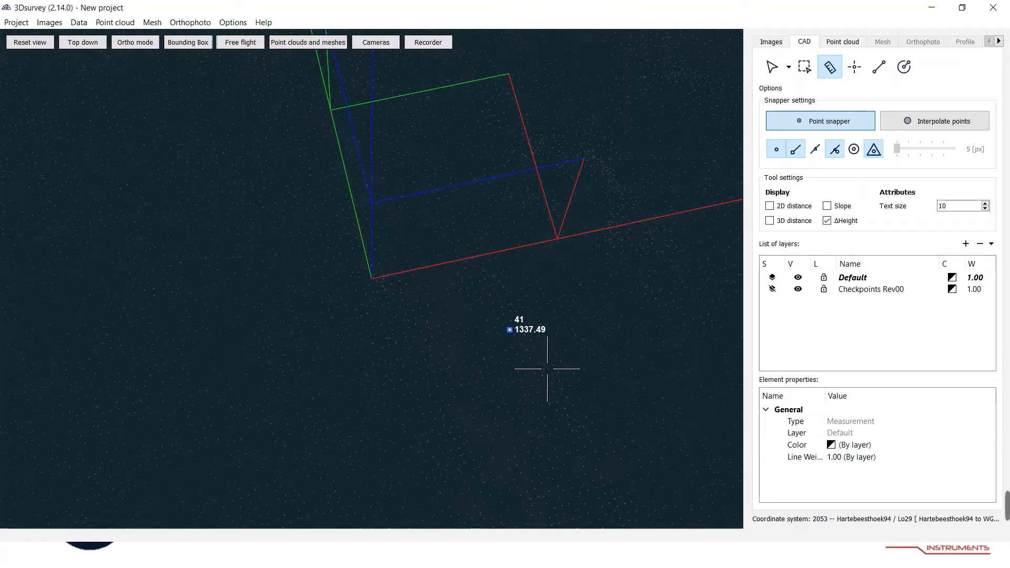
scroll(547, 368, up, 2)
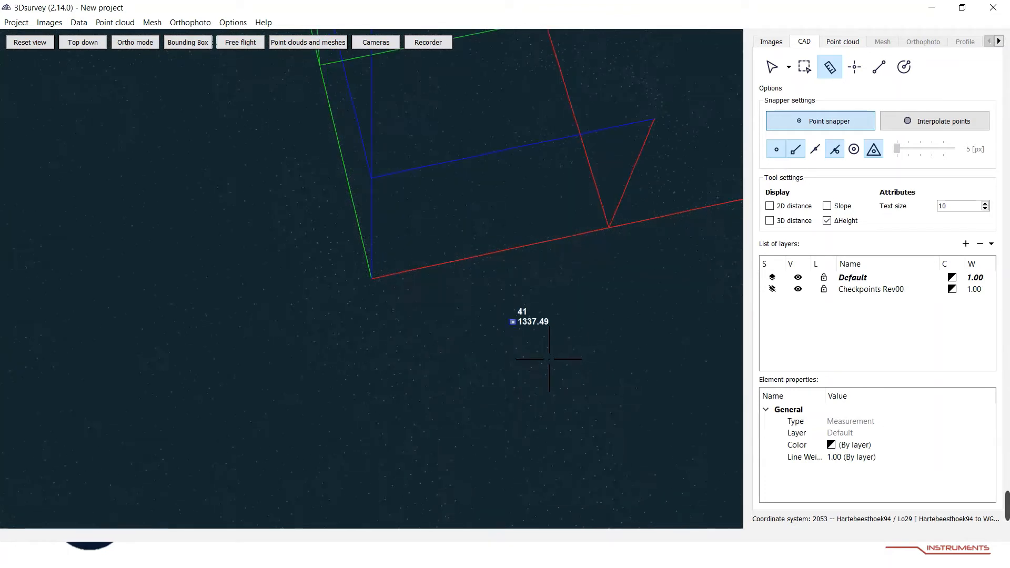
scroll(549, 359, up, 2)
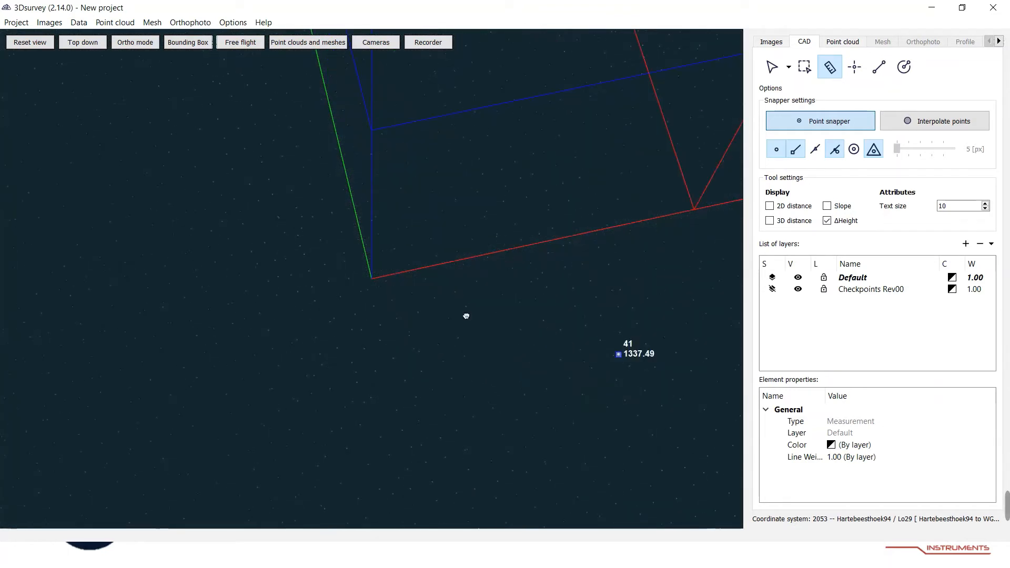
scroll(552, 347, up, 3)
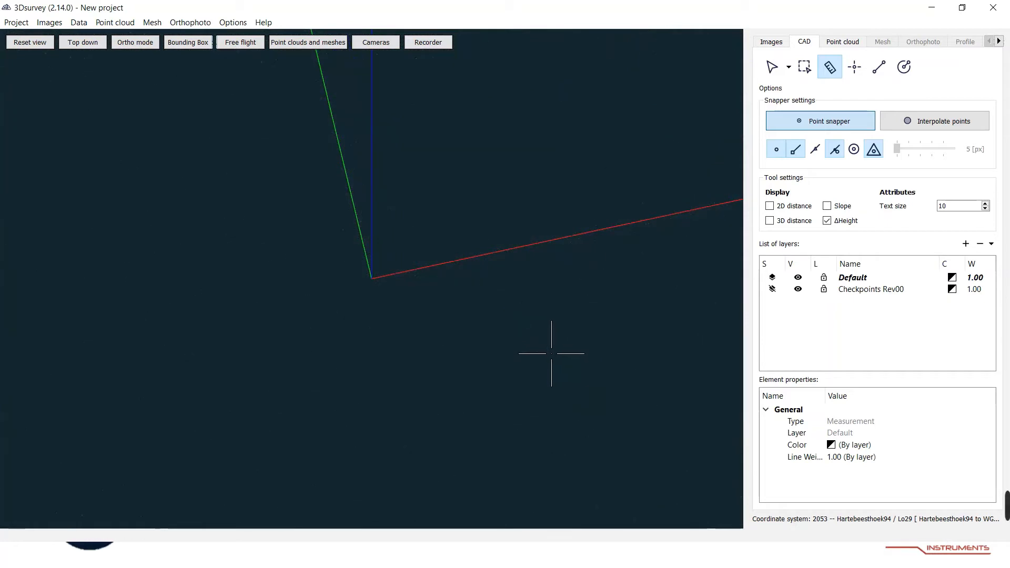
scroll(548, 354, down, 3)
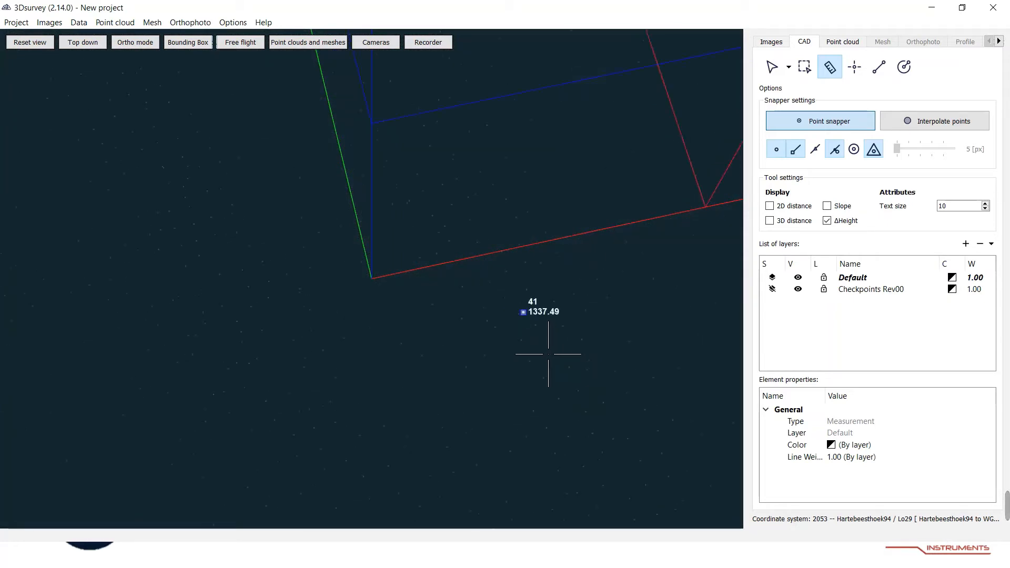
drag(453, 330, 377, 302)
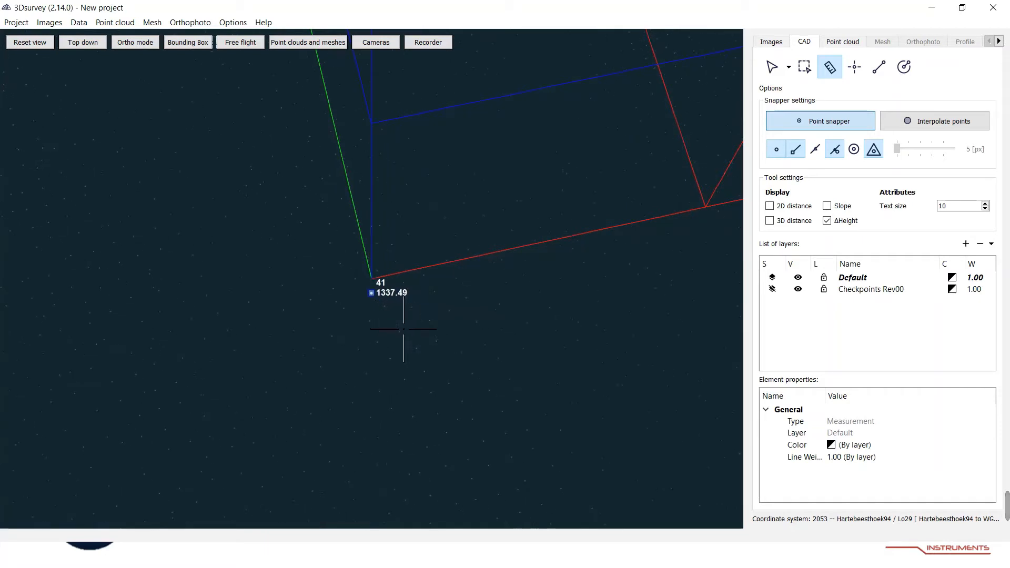
scroll(407, 329, up, 3)
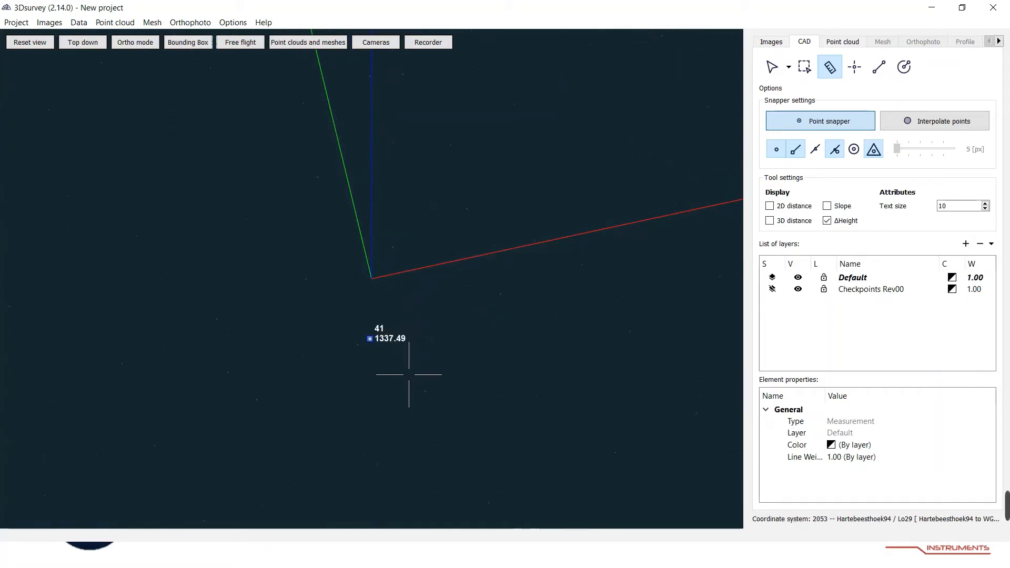
click(371, 339)
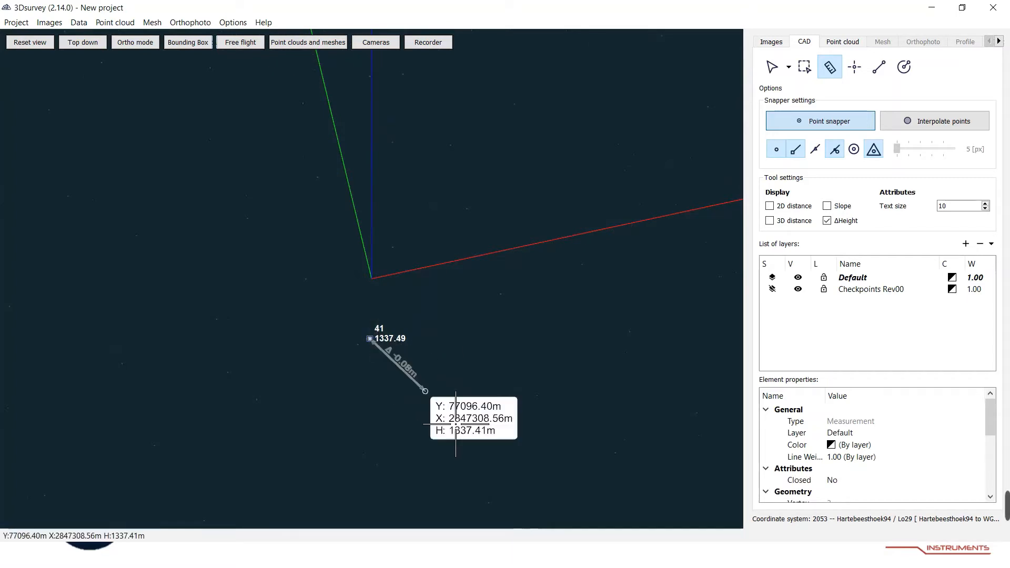
click(394, 487)
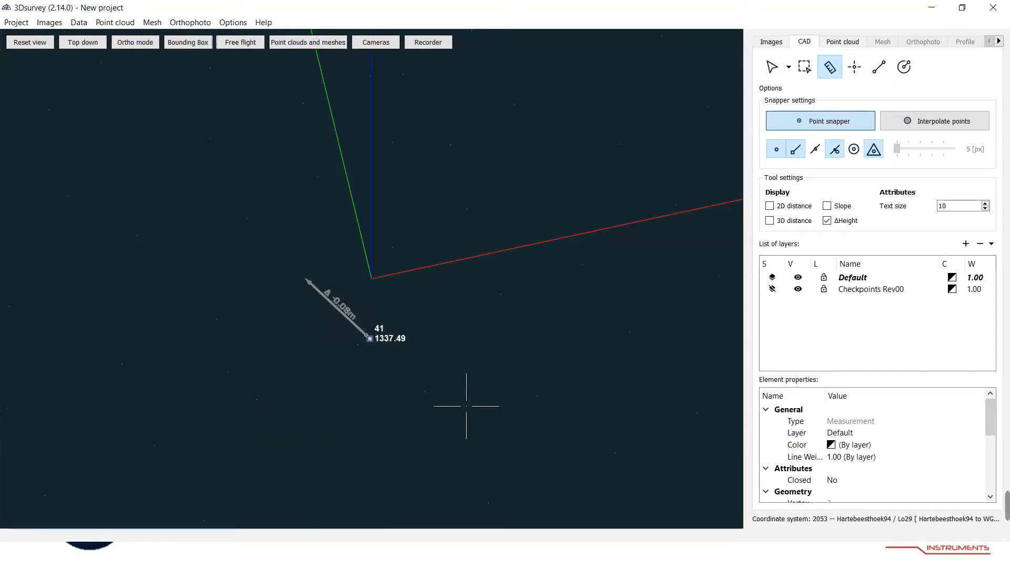
Examine the checkpoint labels and elevations across the whole surveyed area.
scroll(408, 383, down, 8)
scroll(415, 381, down, 5)
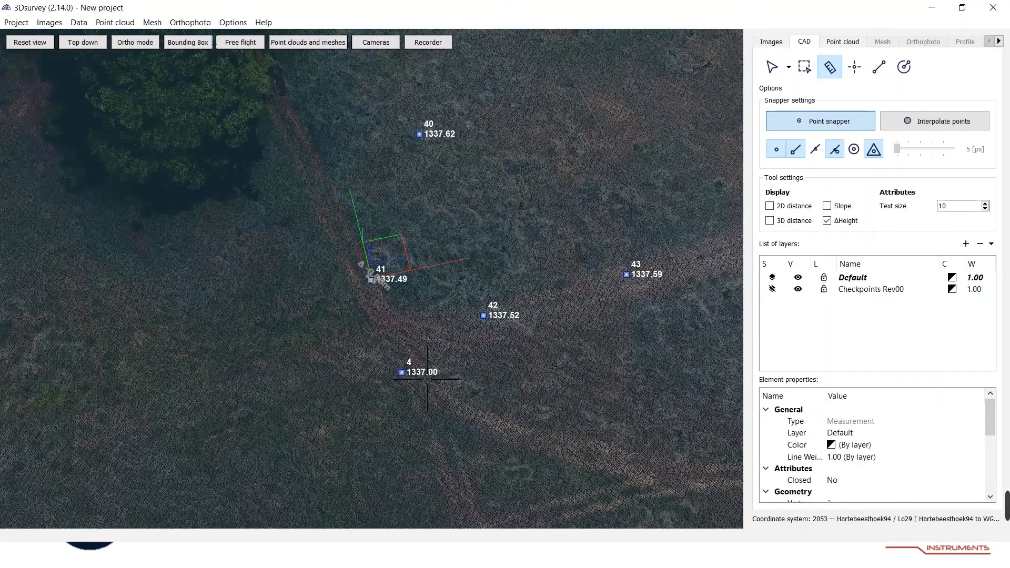
scroll(429, 380, down, 8)
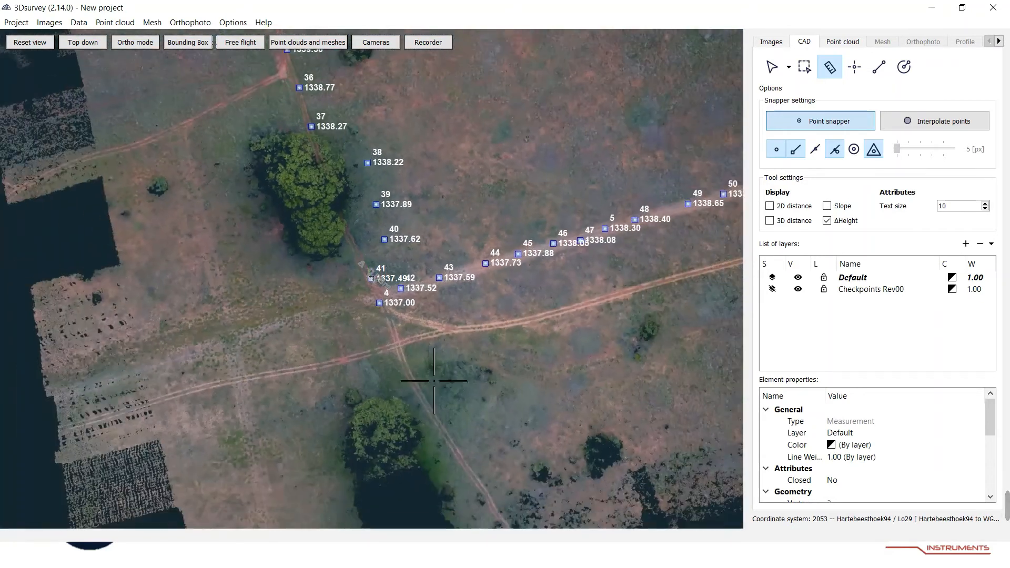
scroll(435, 378, down, 5)
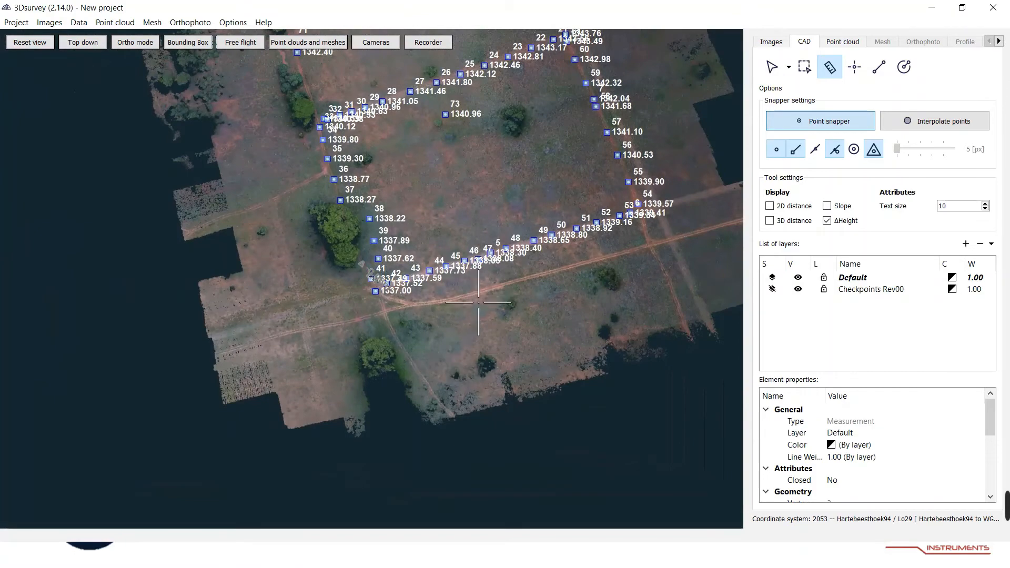
right_click(462, 250)
middle_drag(462, 250, 374, 453)
middle_drag(423, 368, 450, 439)
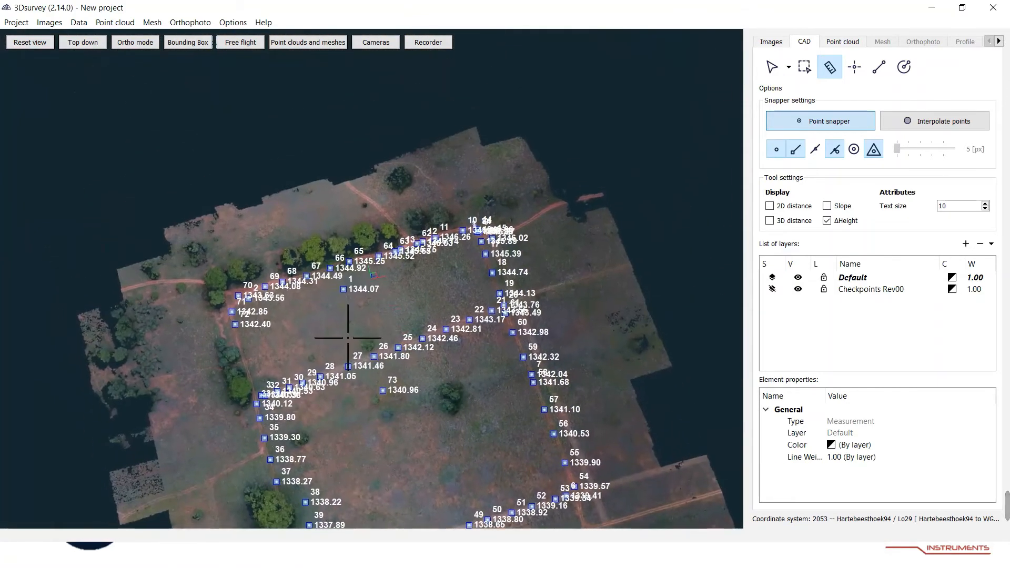
scroll(270, 337, up, 2)
middle_drag(270, 337, 472, 481)
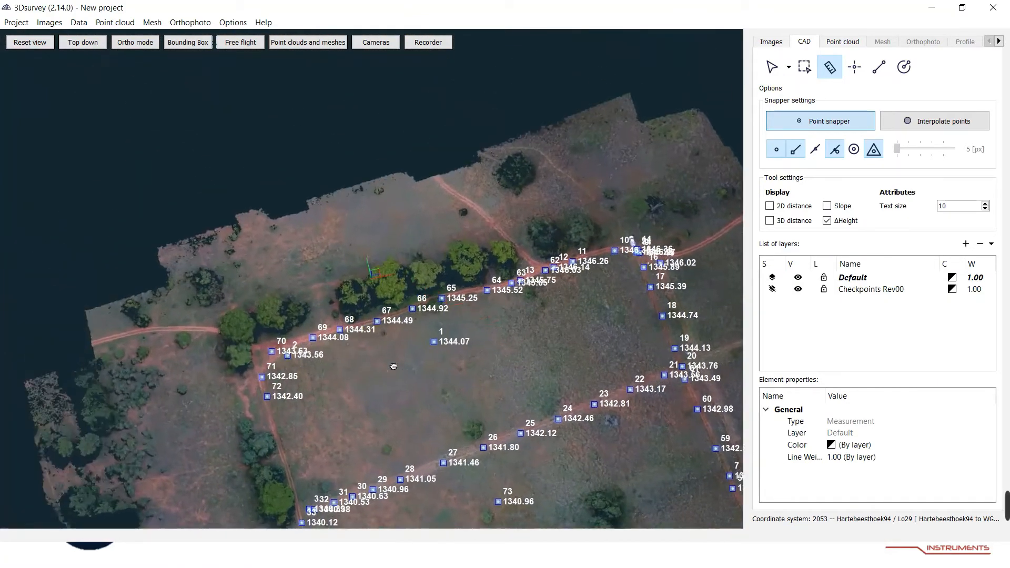
Zoom in on checkpoint 70 and measure its height difference against the point cloud with the measurement tool.
scroll(441, 430, up, 3)
scroll(436, 415, up, 1)
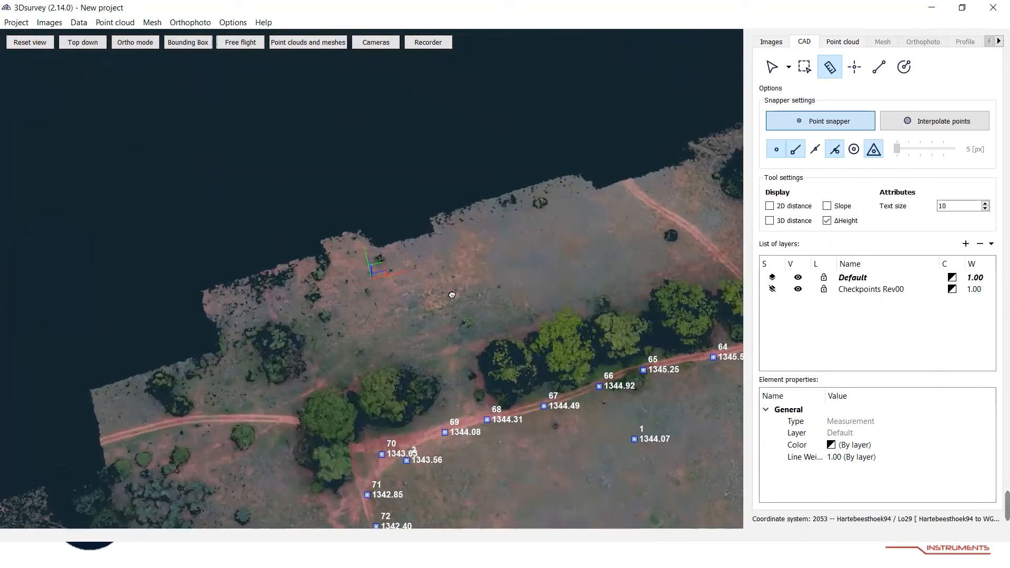
middle_drag(437, 422, 452, 295)
scroll(436, 368, up, 6)
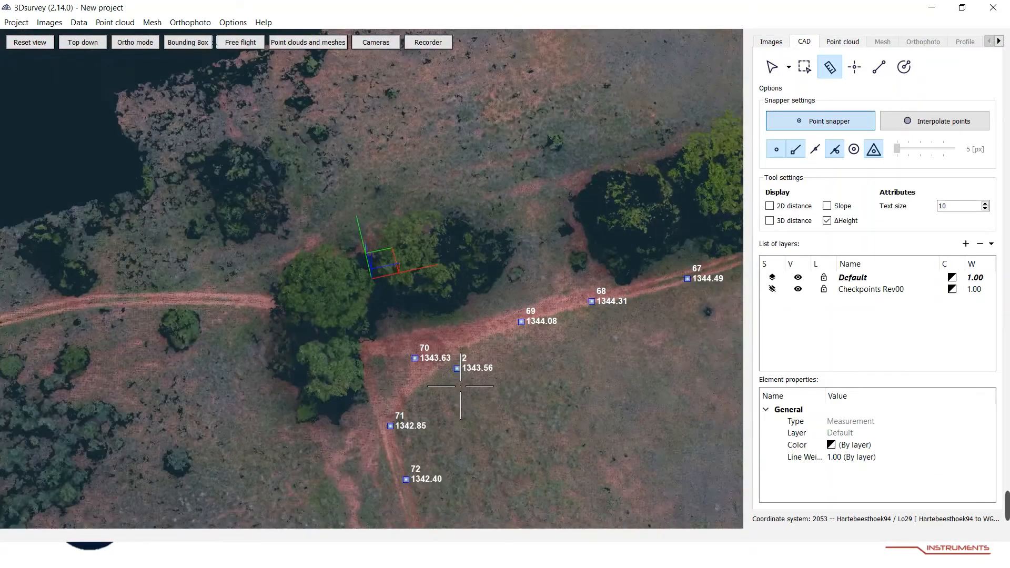
scroll(448, 372, up, 8)
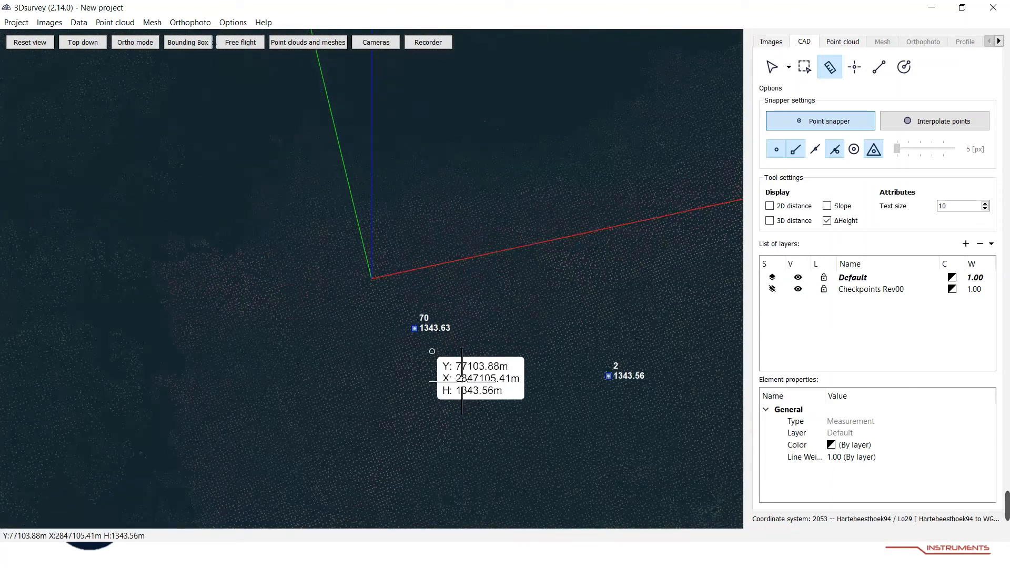
middle_drag(430, 349, 383, 331)
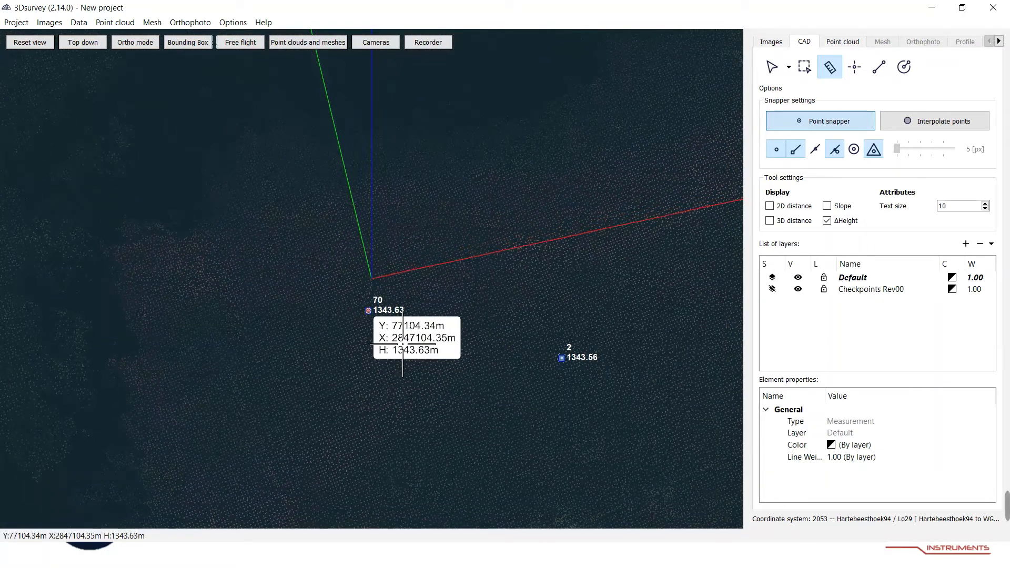
click(402, 344)
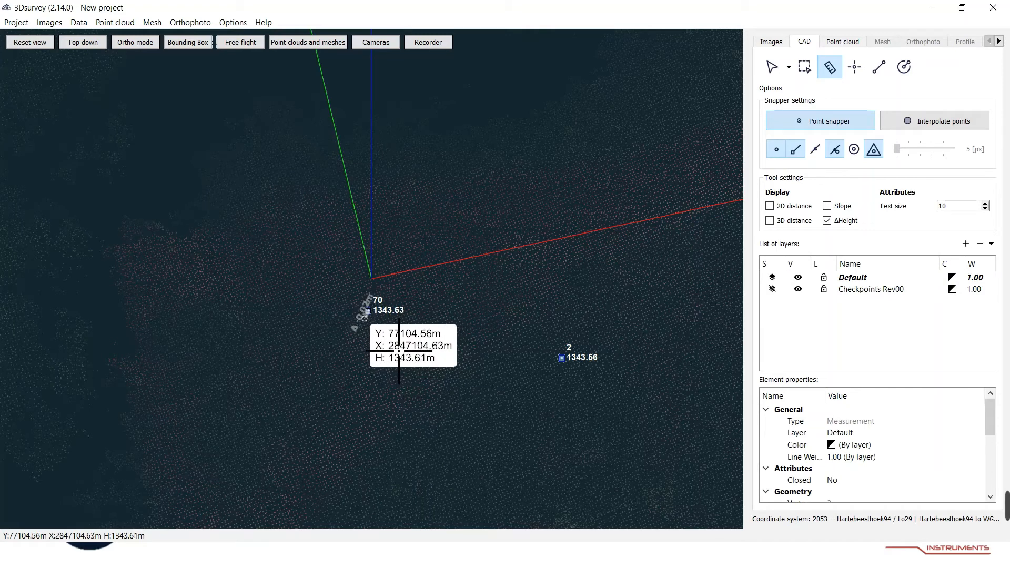
key(Escape)
Examine the checkpoint labels and elevations across the southern part of the surveyed area.
scroll(424, 375, down, 5)
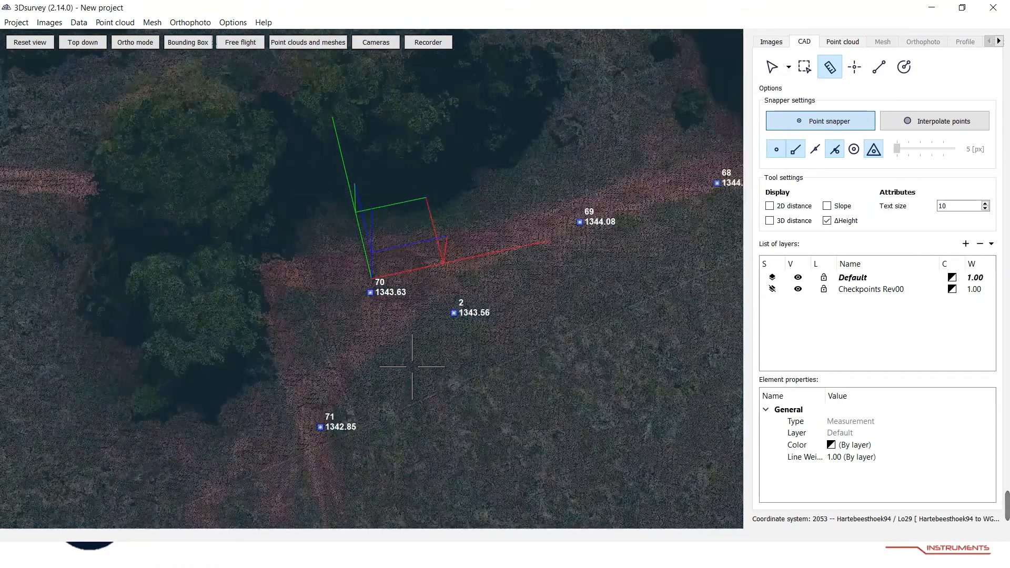
scroll(491, 325, down, 5)
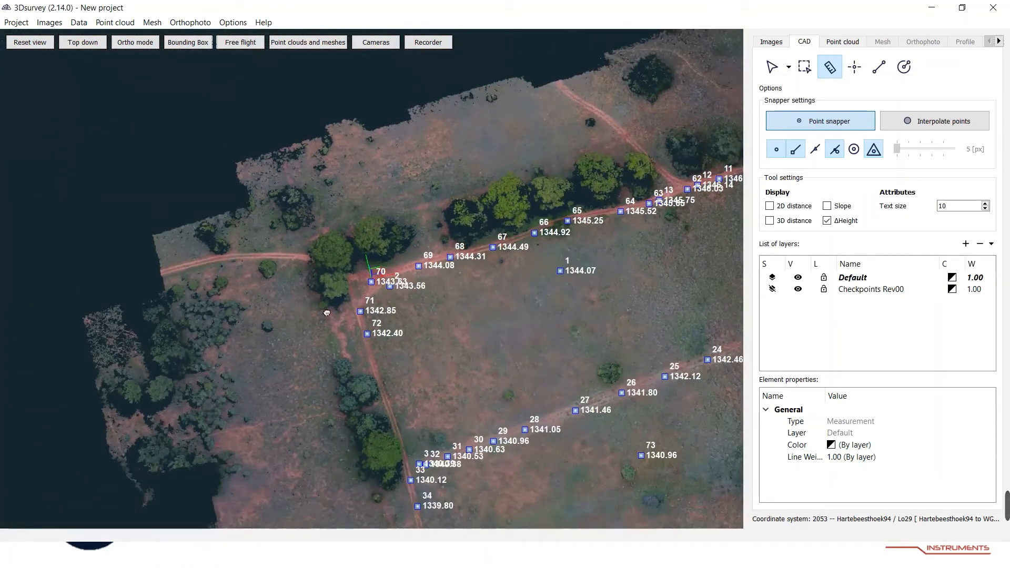
drag(327, 313, 338, 321)
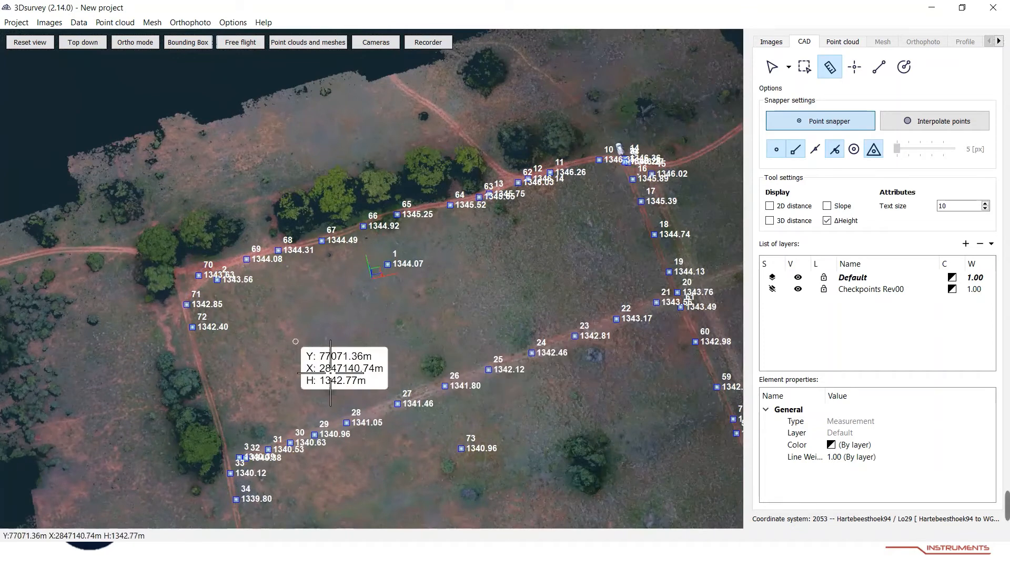
scroll(440, 360, down, 2)
drag(468, 337, 344, 261)
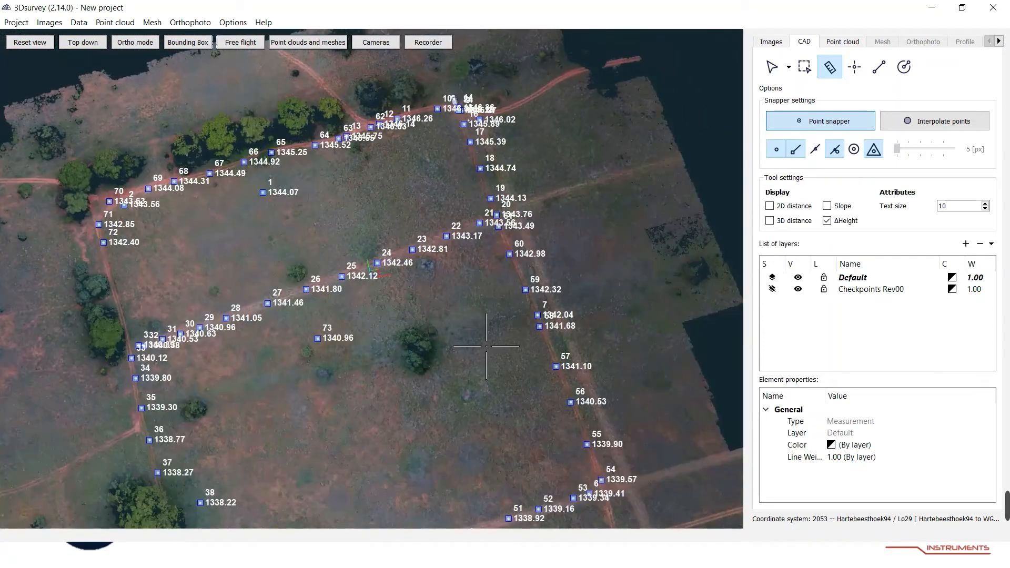
drag(439, 390, 431, 344)
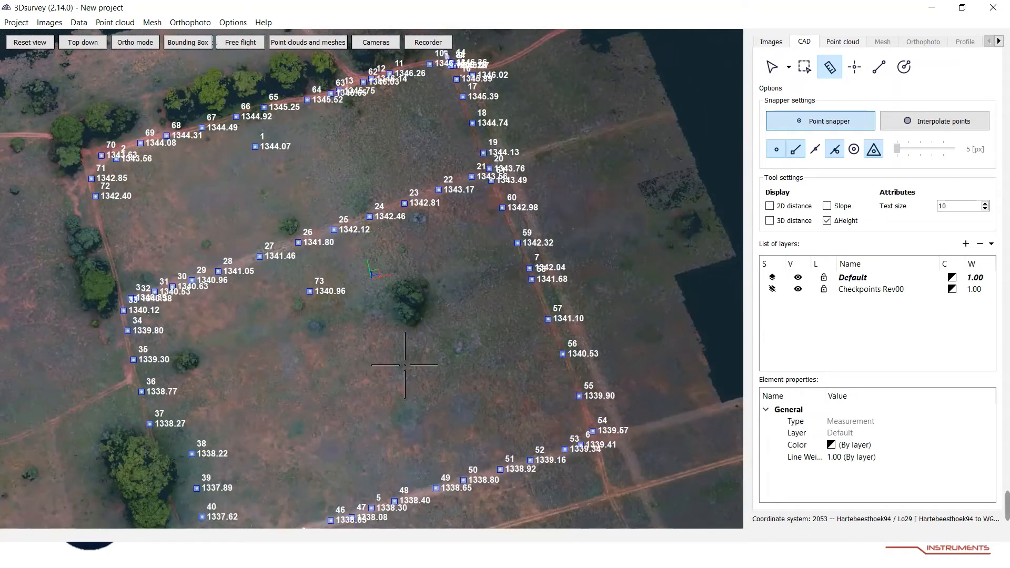
drag(397, 405, 396, 362)
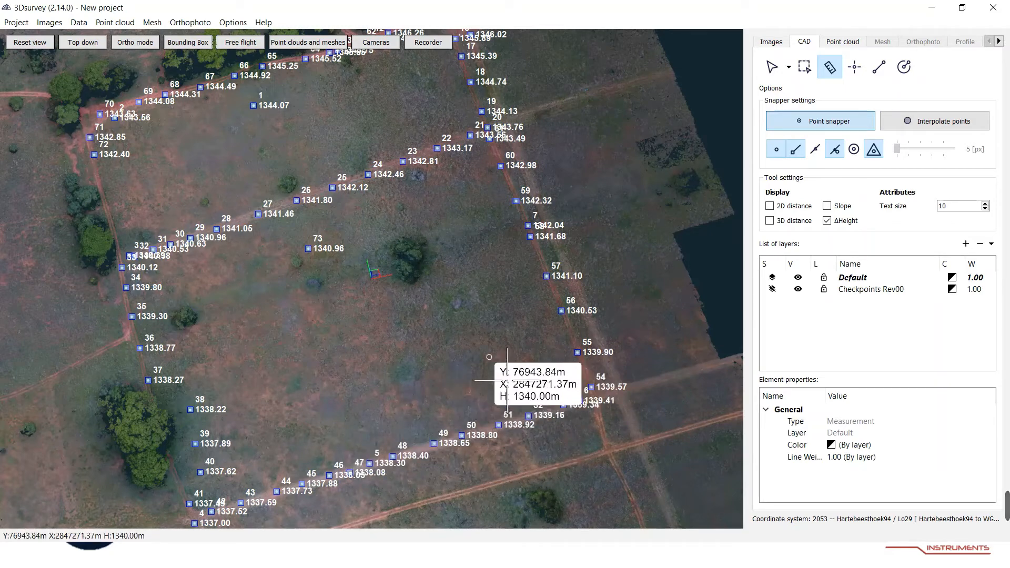
mouse_move(478, 343)
mouse_down()
mouse_move(453, 355)
mouse_move(470, 356)
mouse_up()
middle_drag(440, 341, 470, 438)
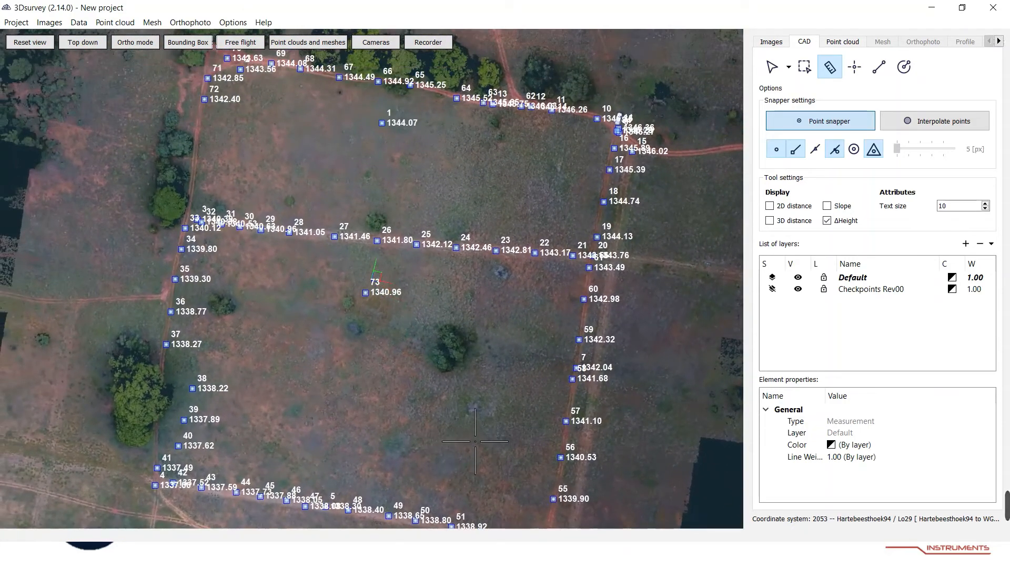
drag(475, 441, 488, 368)
drag(462, 445, 427, 417)
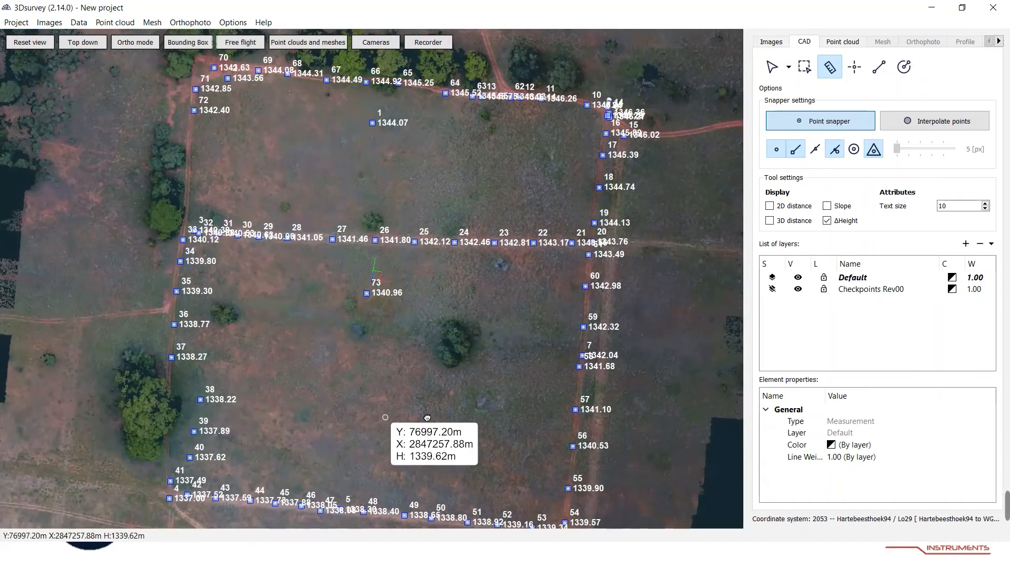
scroll(458, 422, down, 2)
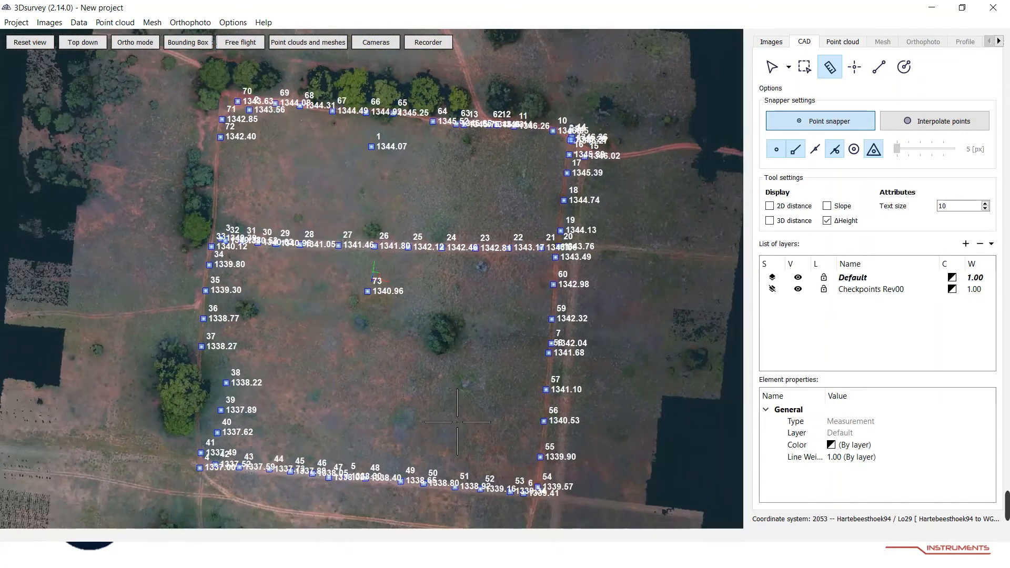
scroll(458, 422, down, 1)
Hide the Checkpoints Rev00 layer in the view.
click(798, 289)
click(798, 277)
click(798, 277)
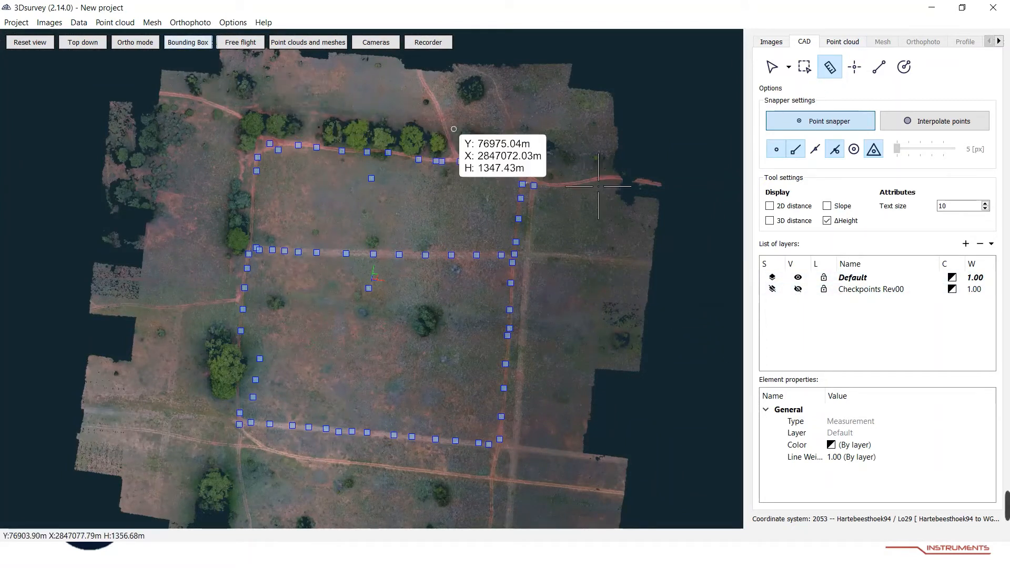
Run the point cloud Classification tool with its default terrain parameters through the first classification step.
click(843, 41)
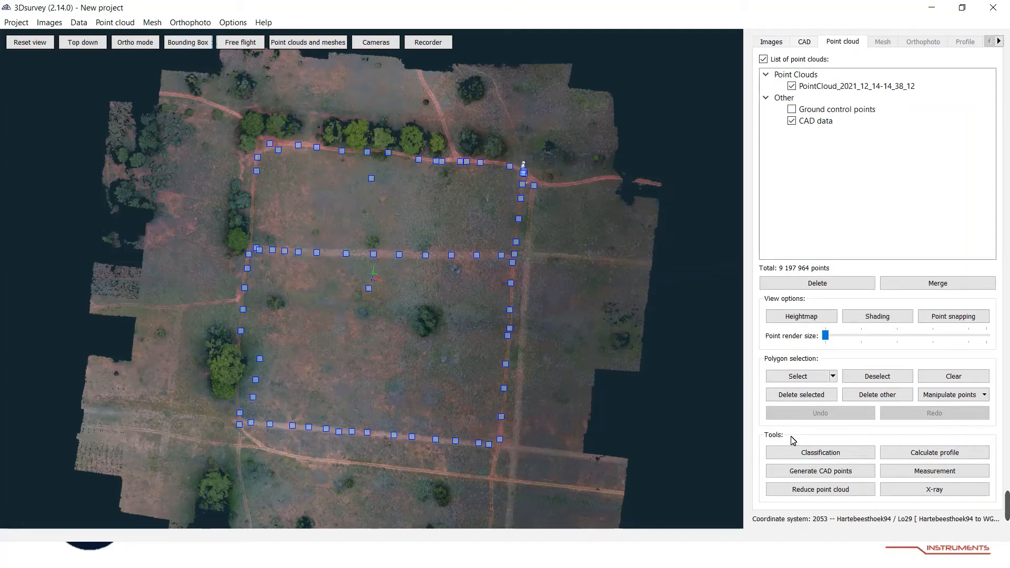
click(812, 455)
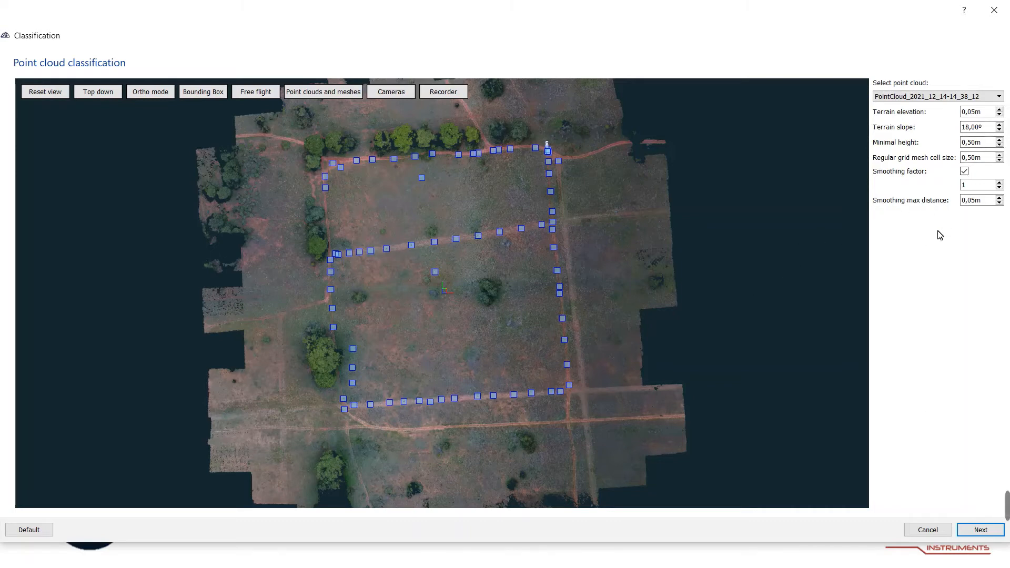
click(979, 530)
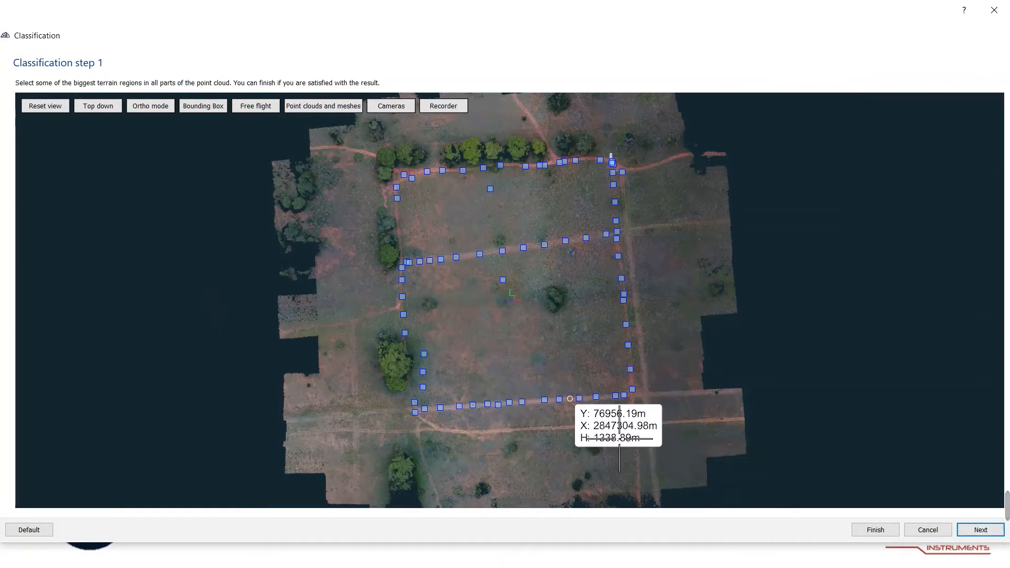
click(980, 530)
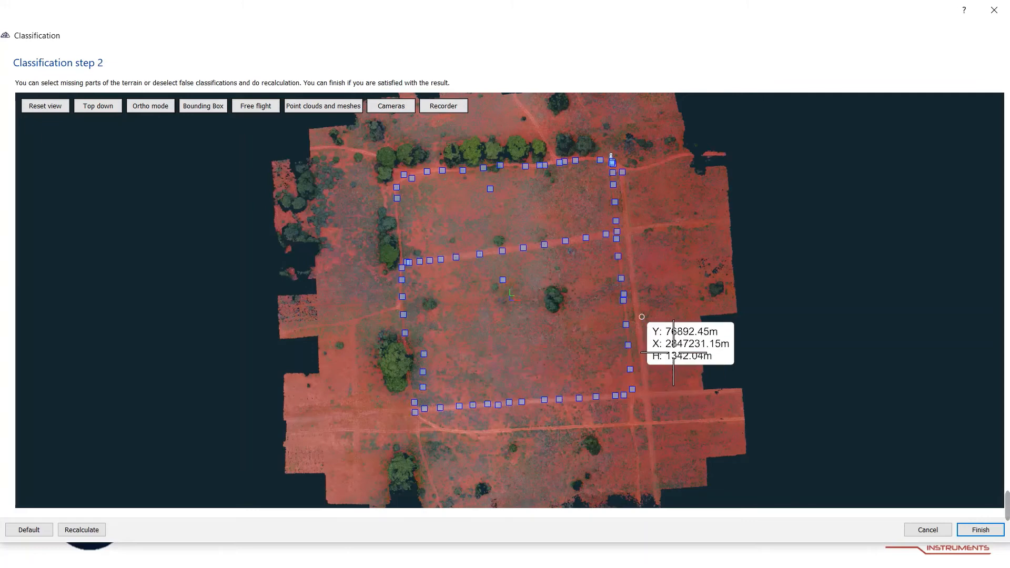
Inspect the ground classification from above and in perspective, then finish the classification.
scroll(546, 376, up, 5)
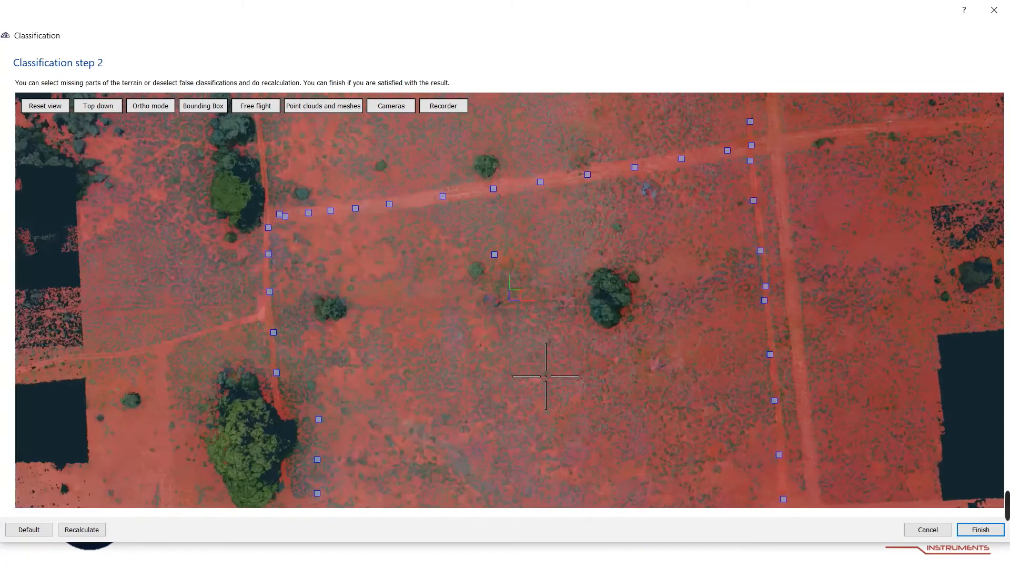
scroll(545, 376, up, 5)
scroll(446, 369, down, 1)
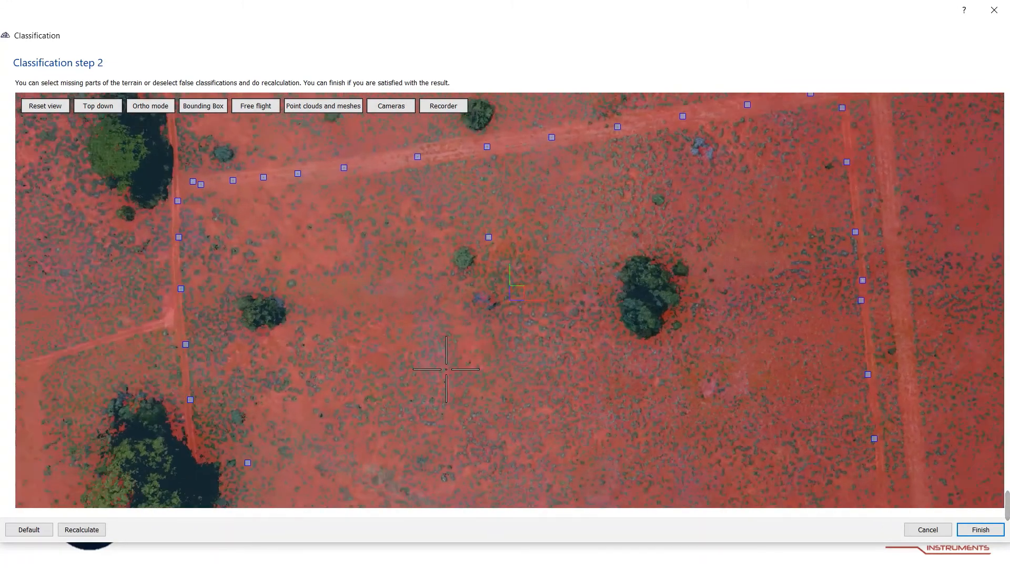
scroll(446, 370, down, 2)
scroll(436, 366, down, 2)
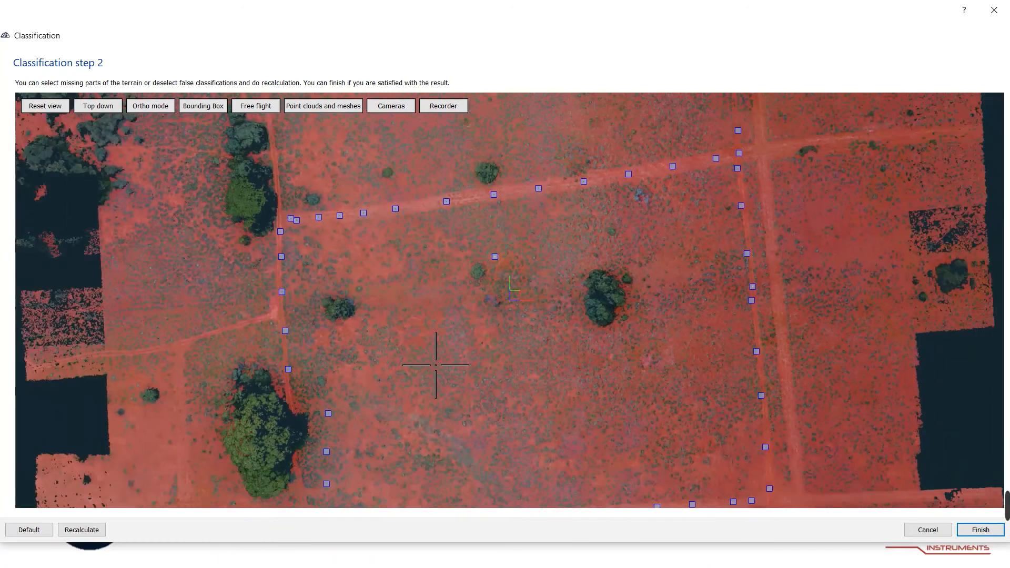
scroll(436, 365, down, 2)
drag(514, 374, 426, 235)
scroll(409, 432, up, 1)
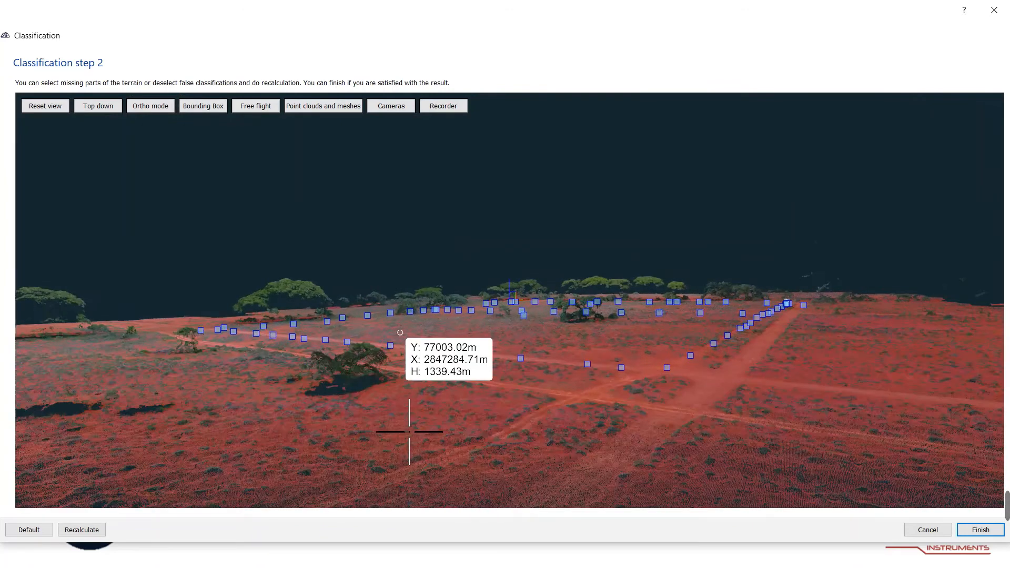
scroll(409, 431, up, 1)
scroll(422, 434, up, 1)
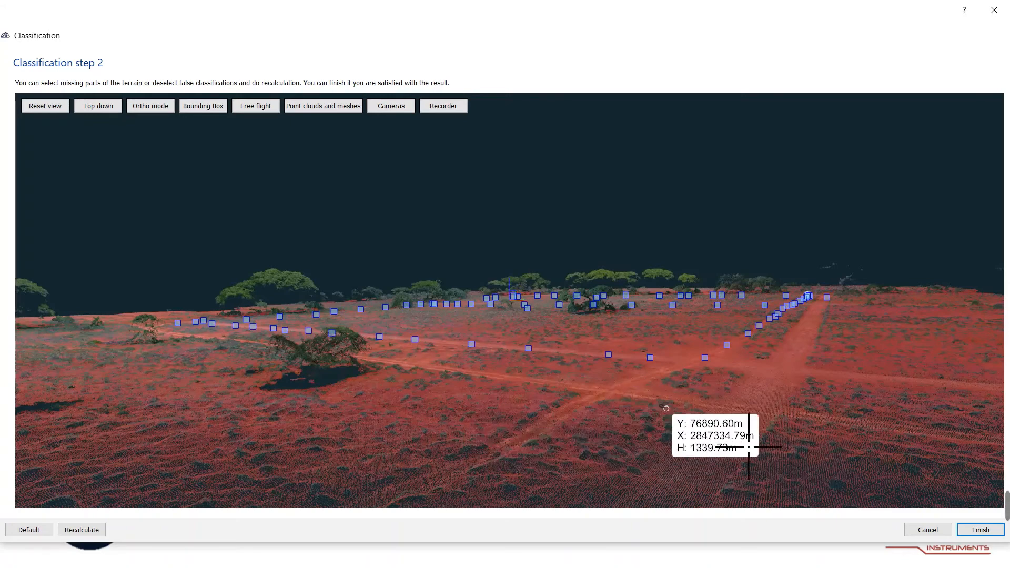
drag(529, 421, 548, 502)
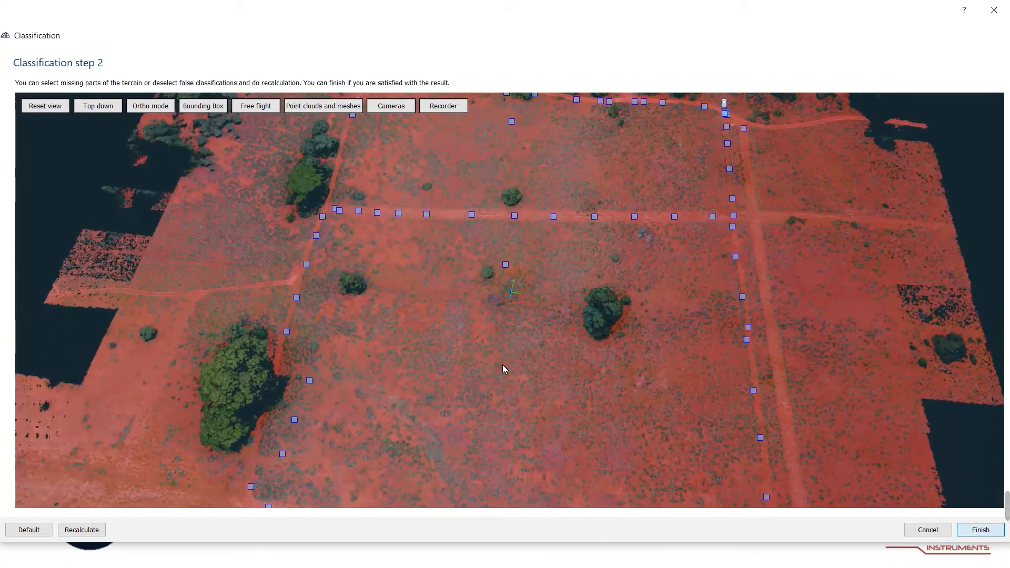
click(969, 533)
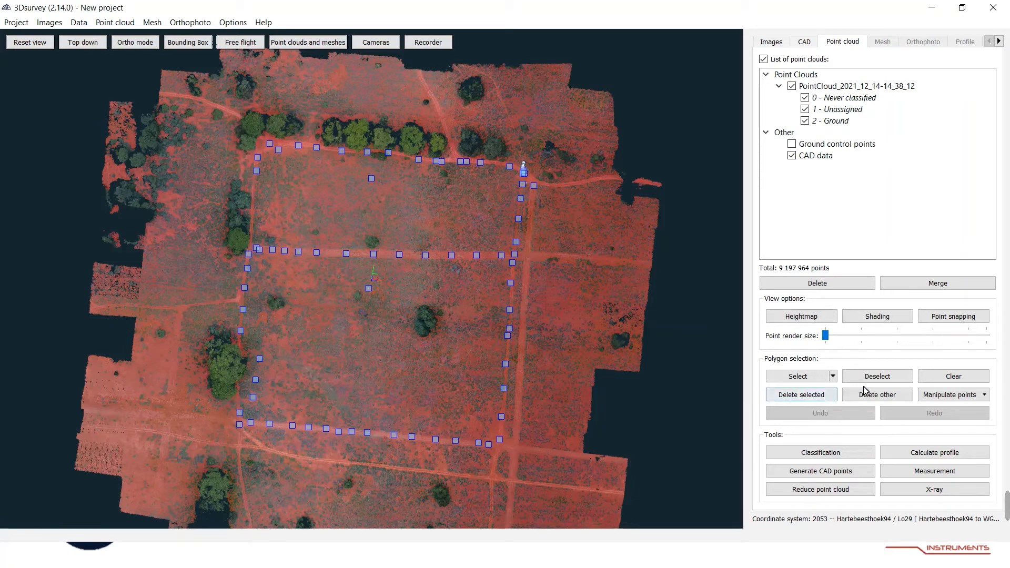
Remove the non-ground points from the point cloud and inspect the remaining ground surface.
click(889, 398)
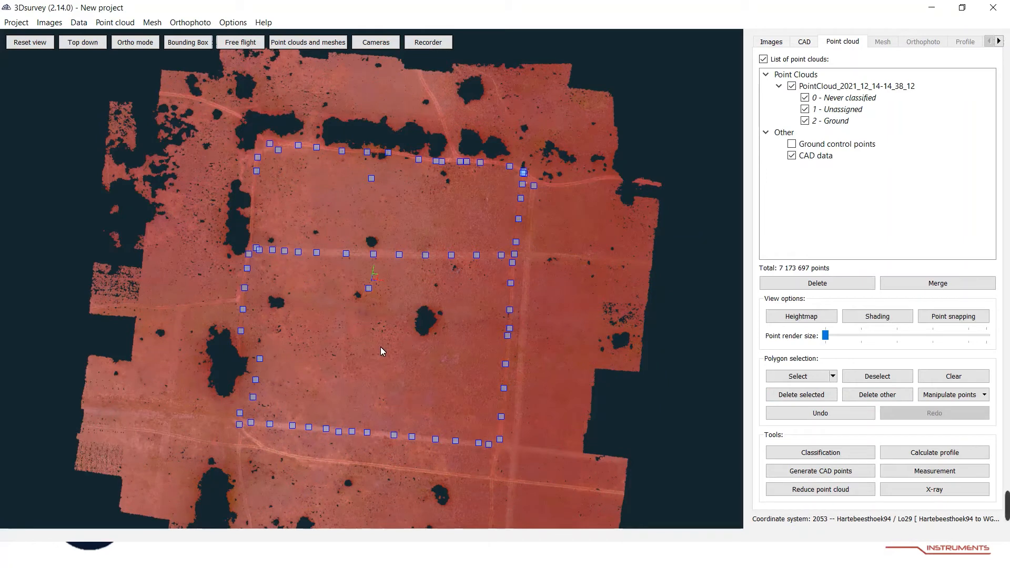
drag(304, 320, 371, 354)
scroll(372, 355, up, 5)
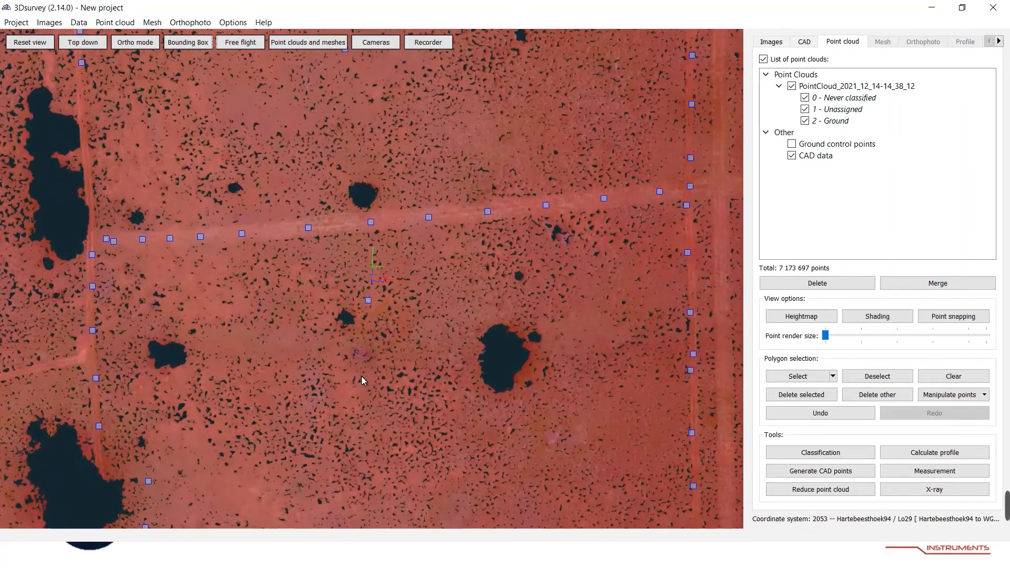
scroll(352, 375, down, 3)
mouse_move(350, 377)
mouse_down()
mouse_move(362, 284)
mouse_move(387, 228)
mouse_move(289, 228)
mouse_move(327, 271)
mouse_move(365, 372)
mouse_up()
scroll(289, 388, up, 4)
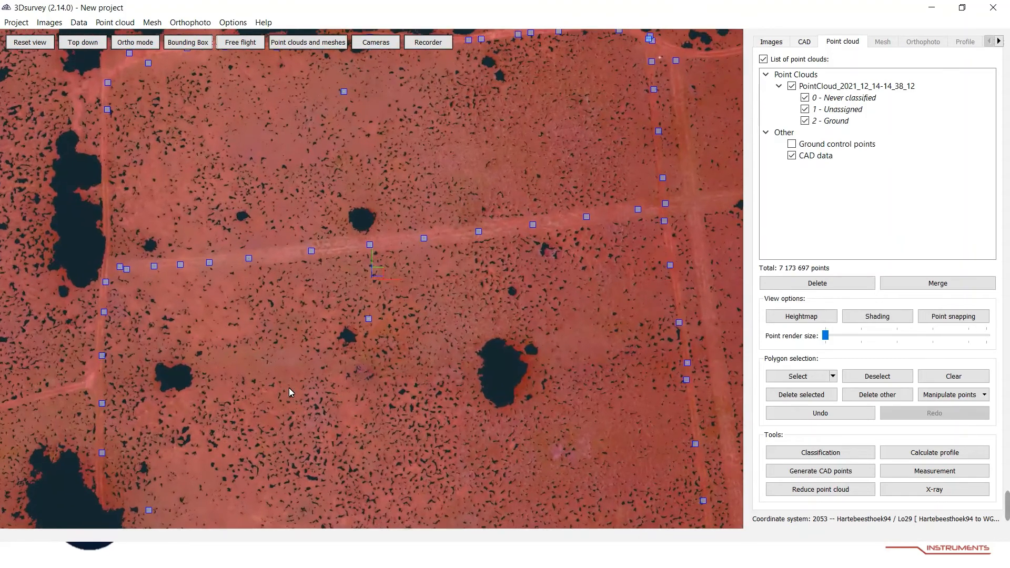
scroll(289, 388, up, 4)
scroll(311, 399, up, 4)
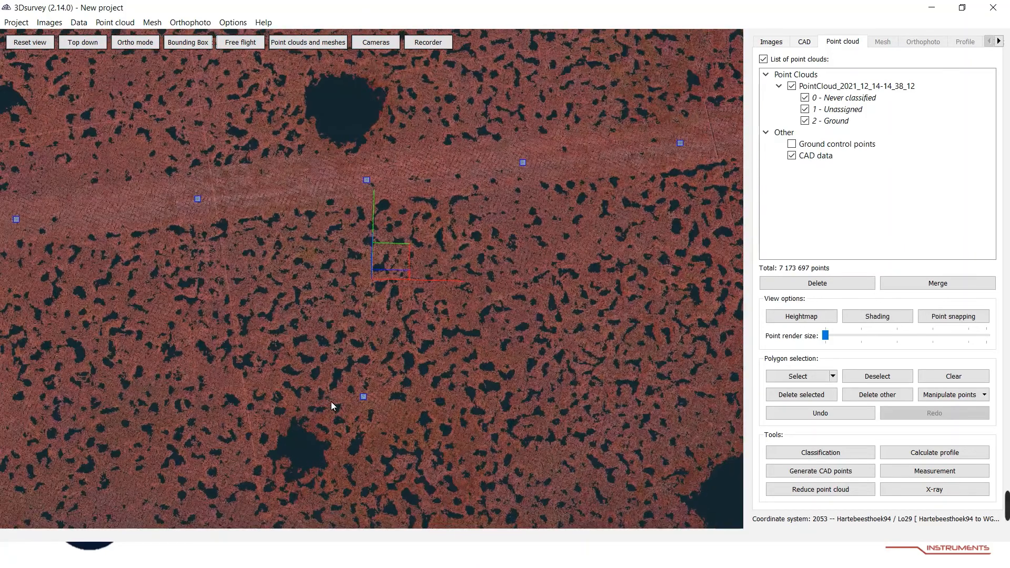
mouse_move(342, 407)
mouse_down()
mouse_move(350, 295)
mouse_move(367, 266)
mouse_move(402, 257)
mouse_move(365, 261)
mouse_move(345, 391)
mouse_up()
scroll(317, 401, down, 10)
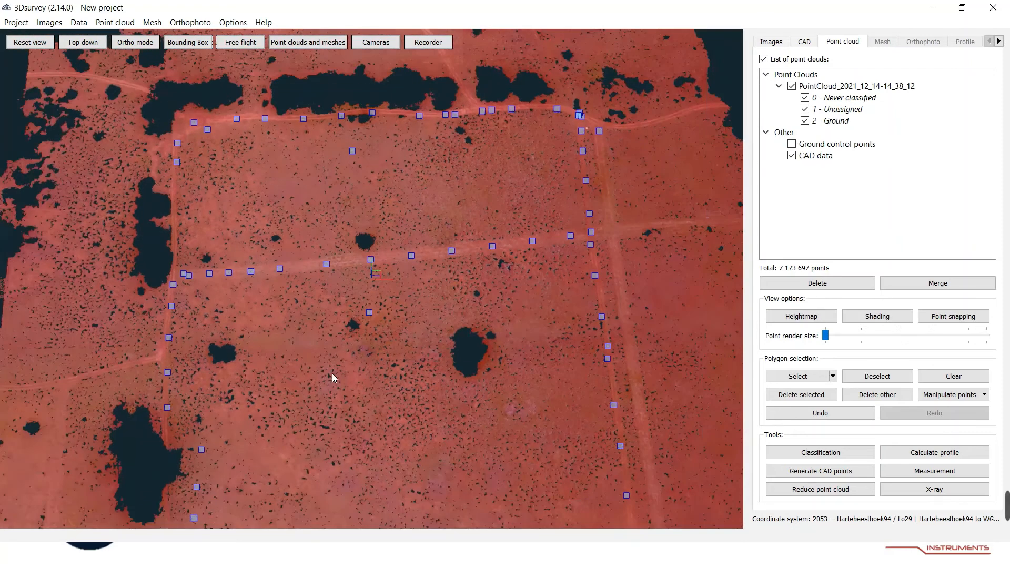
scroll(341, 371, down, 3)
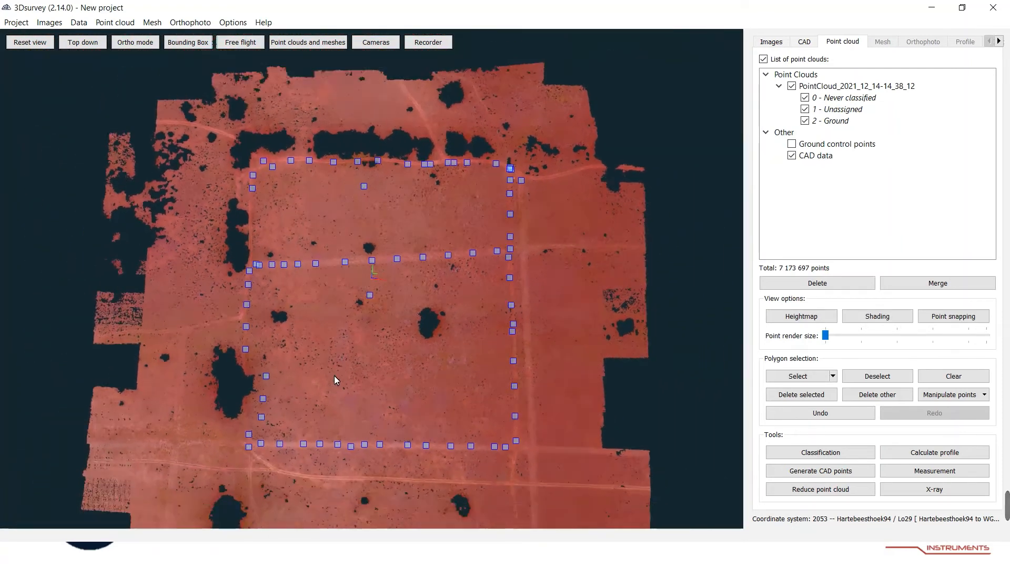
scroll(343, 338, down, 2)
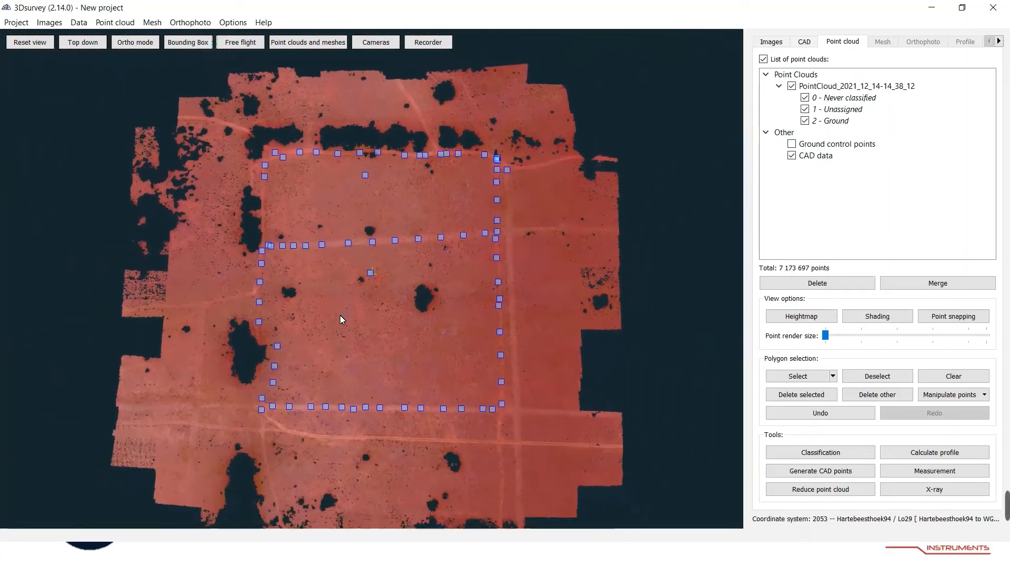
Open the regular grid mesh calculation and limit its point classes to 2 - Ground only.
click(152, 22)
click(173, 35)
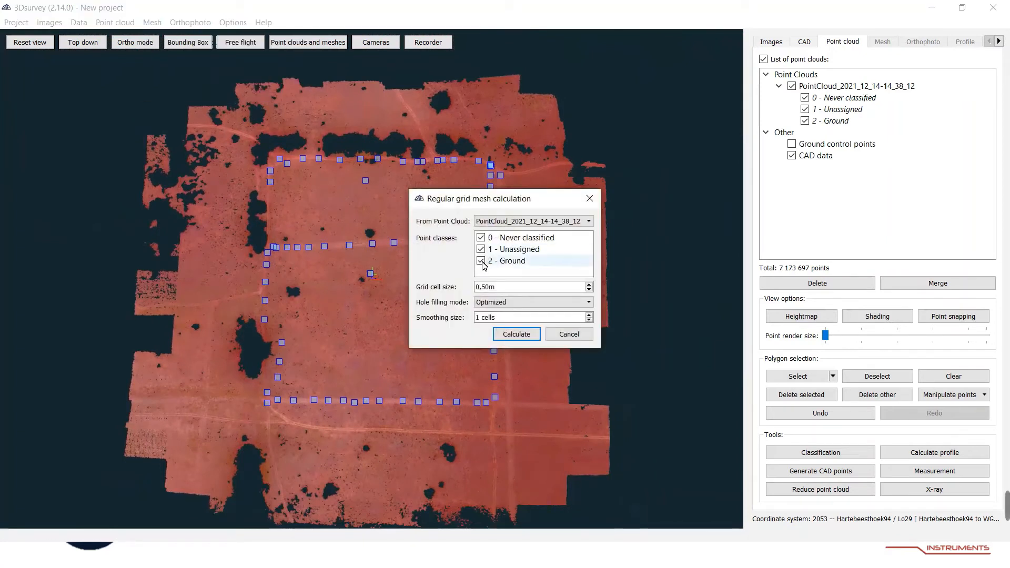
click(480, 248)
click(481, 237)
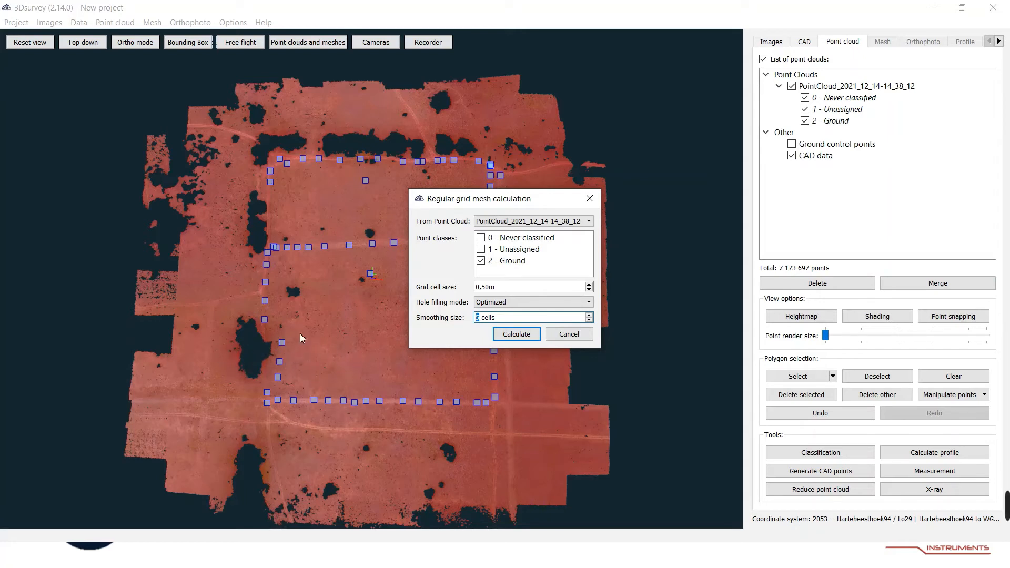
Calculate the regular grid mesh from the ground points with the chosen settings.
click(513, 336)
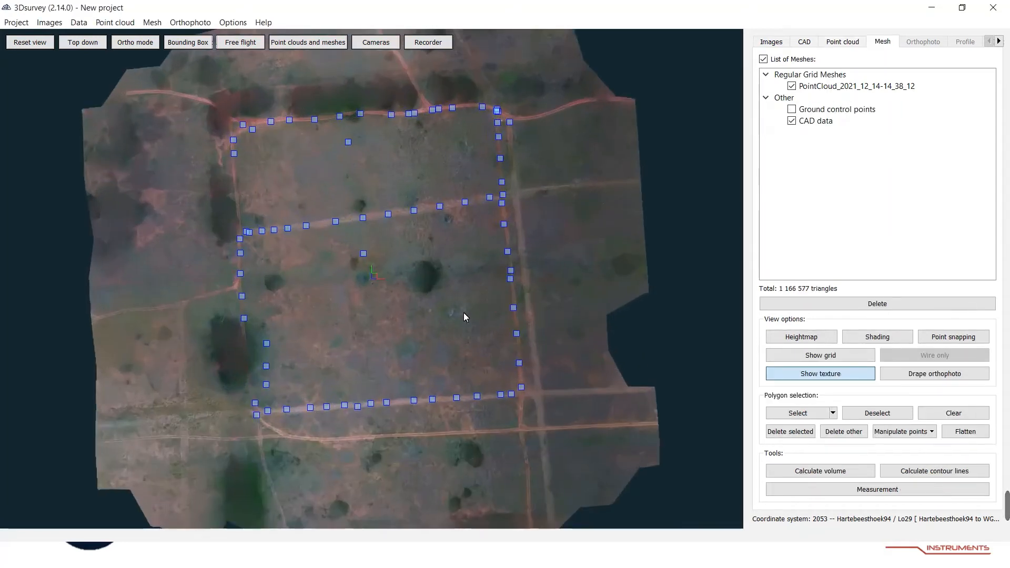
drag(413, 320, 426, 340)
drag(425, 346, 428, 347)
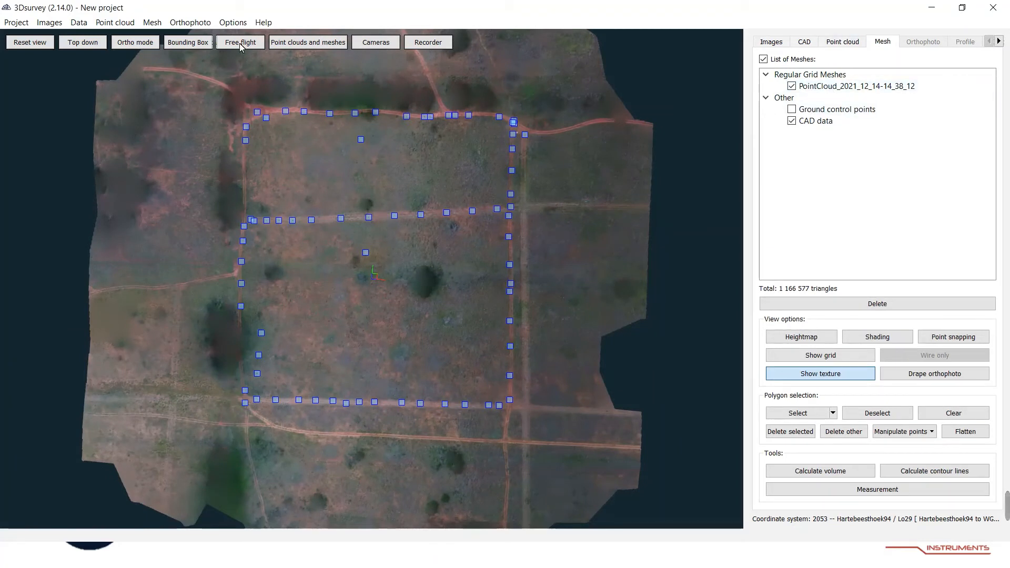
Inspect the mesh as a heightmap, then switch back to the textured display.
click(785, 337)
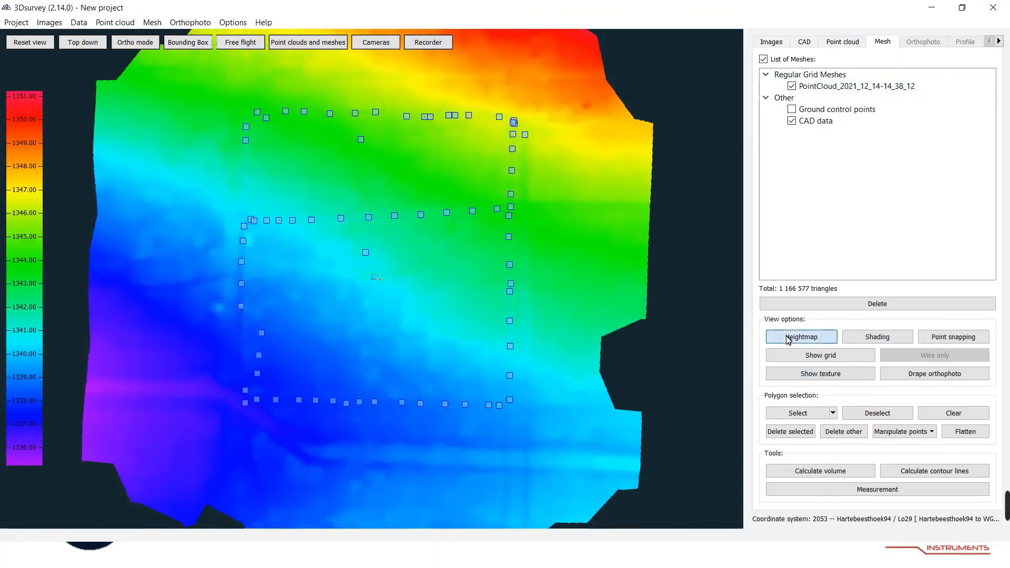
drag(342, 310, 340, 333)
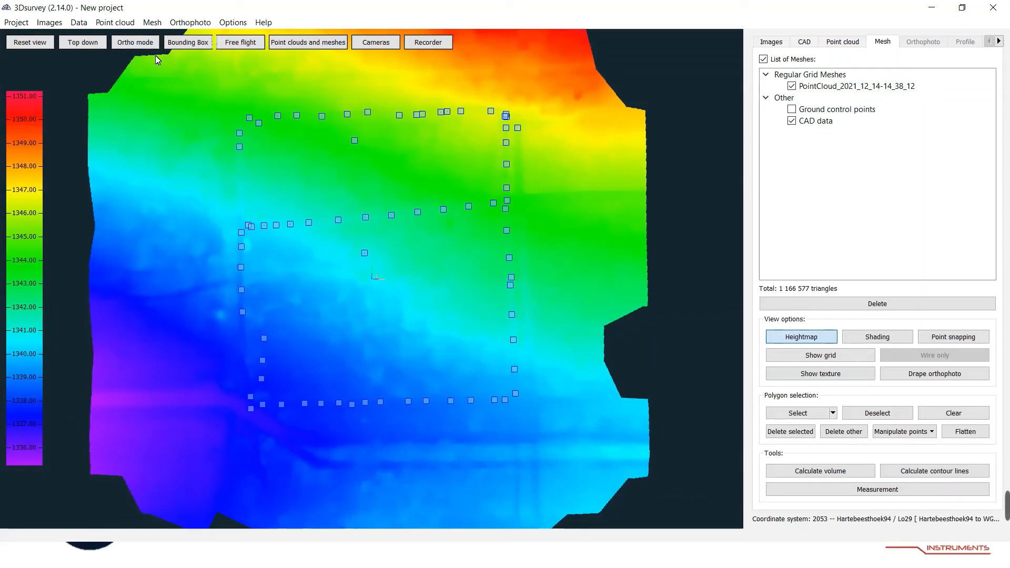
click(793, 338)
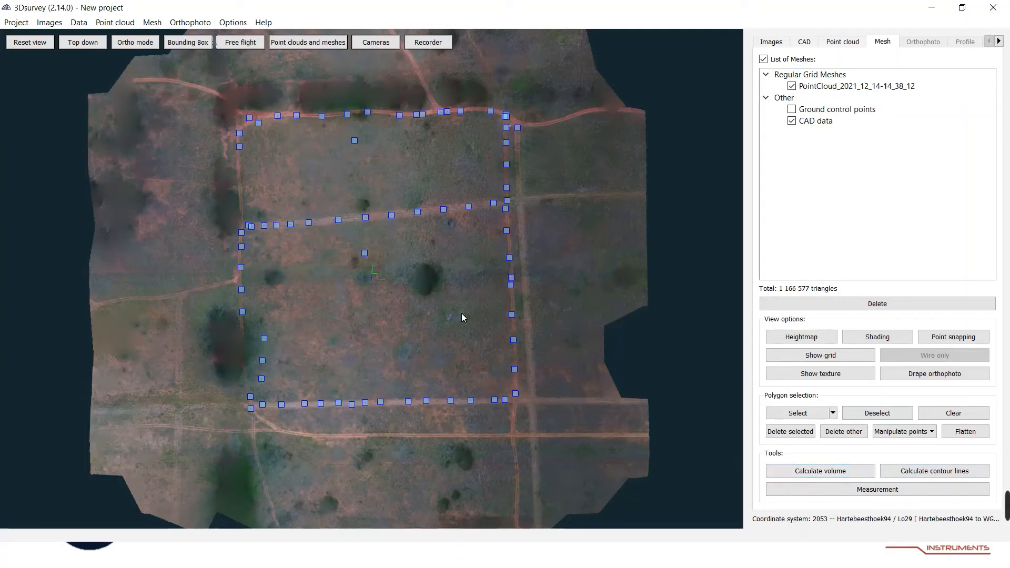
Calculate contour lines from the mesh with a 0,50 m contour interval.
click(915, 475)
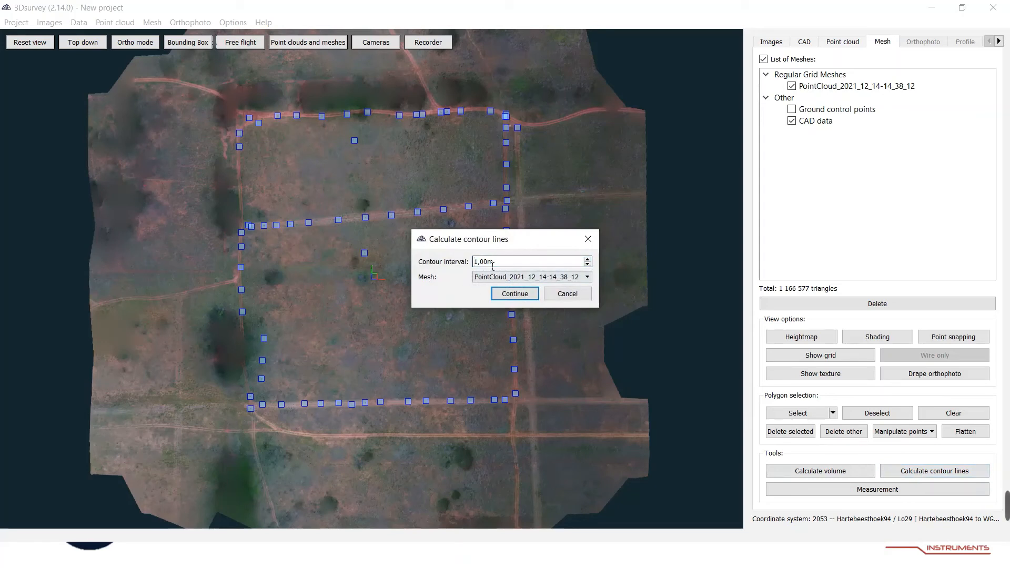
drag(486, 267, 461, 262)
text(0,)
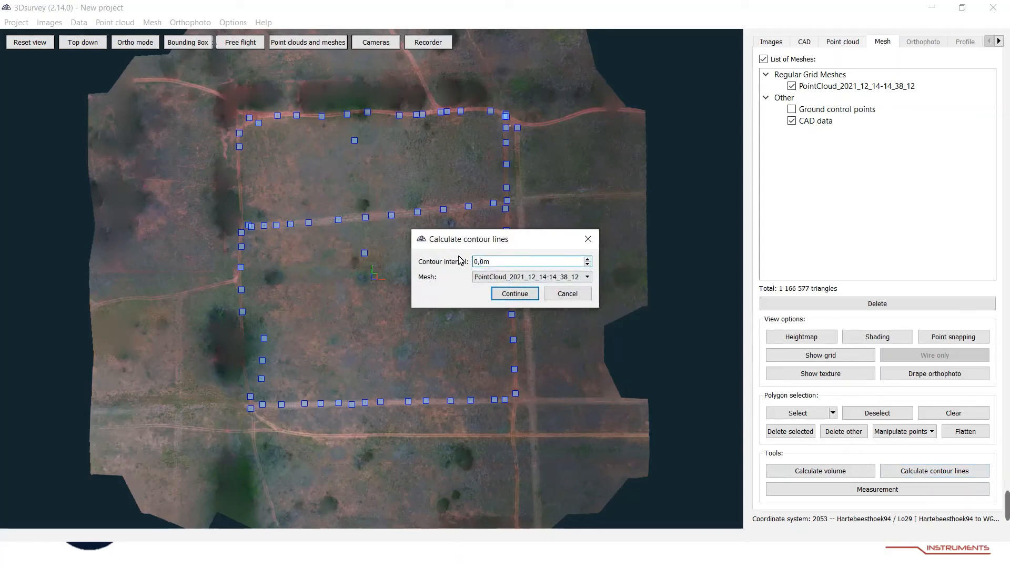
text(5)
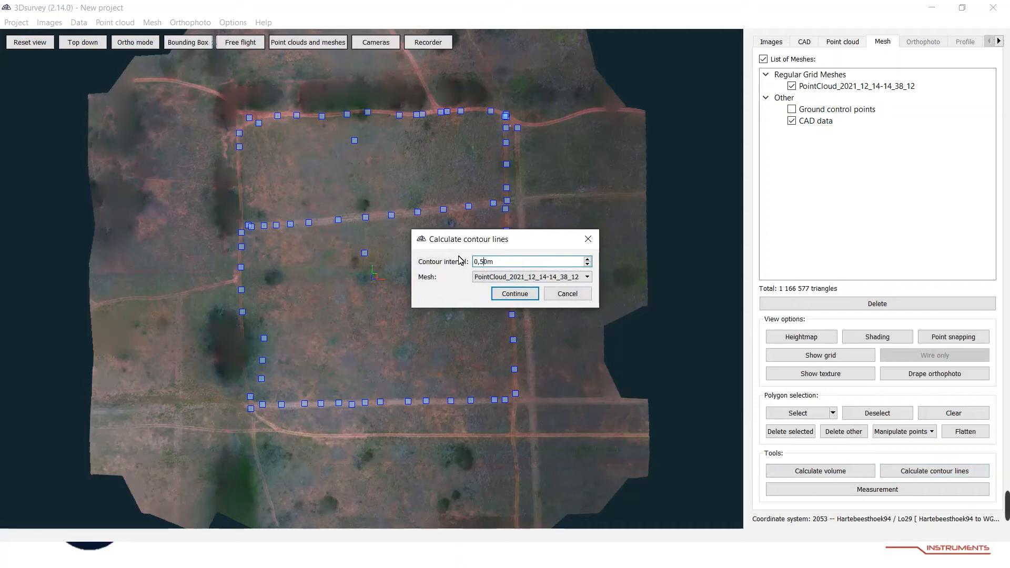
click(515, 293)
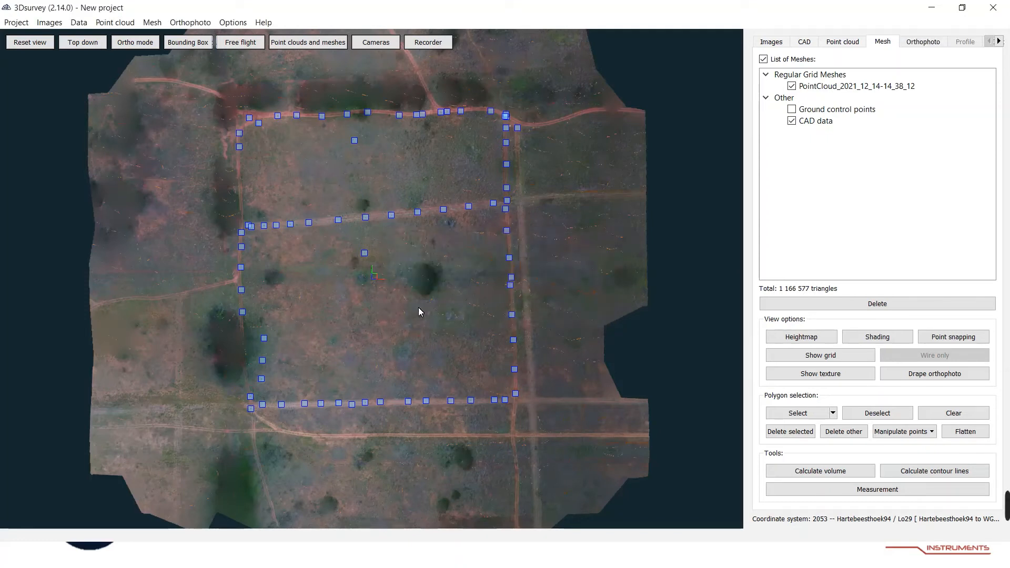
Hide the mesh to inspect the contour lines up close, then show the mesh again.
scroll(418, 307, up, 1)
scroll(479, 314, down, 1)
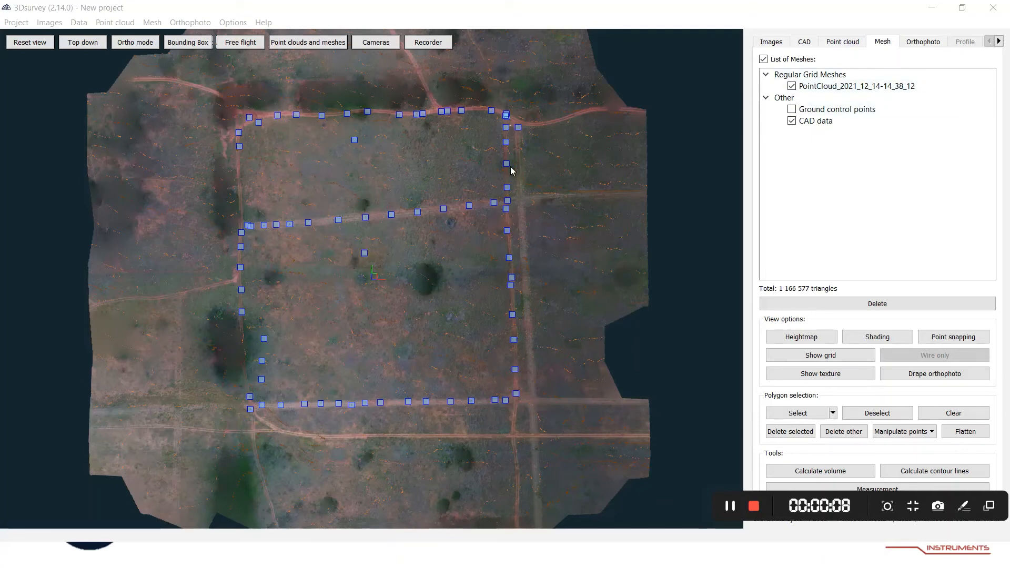
scroll(327, 239, up, 3)
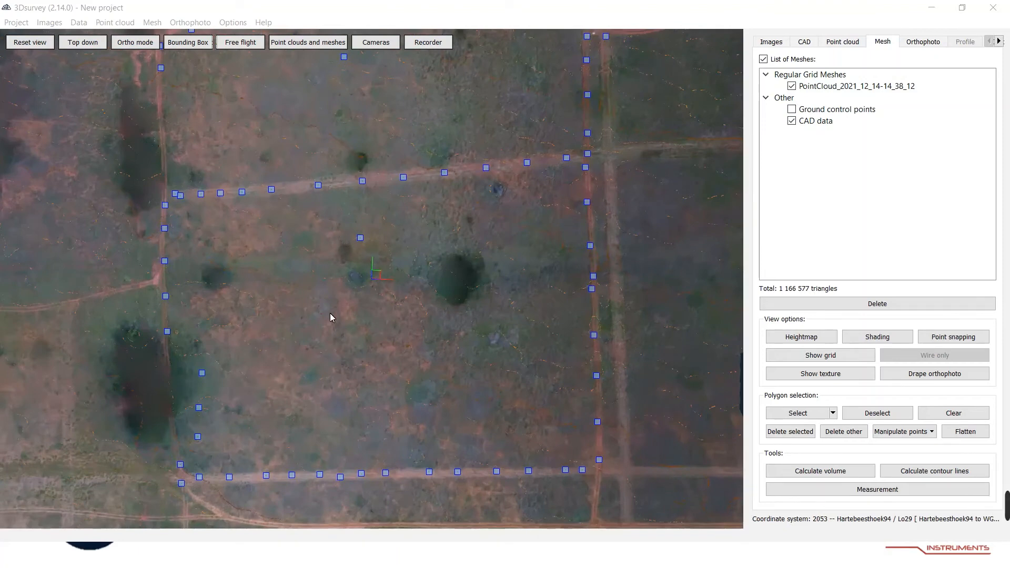
scroll(412, 243, down, 5)
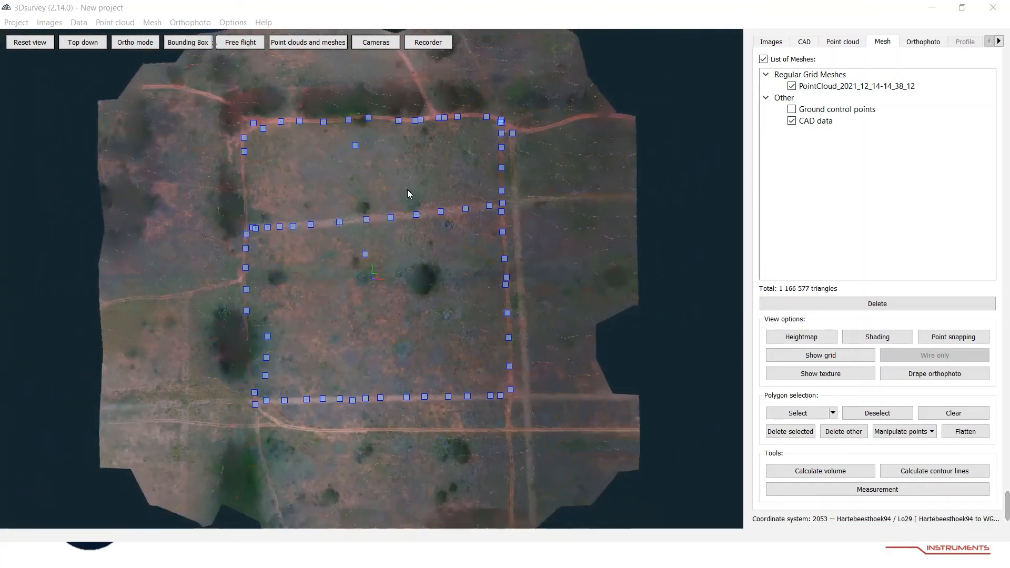
click(792, 86)
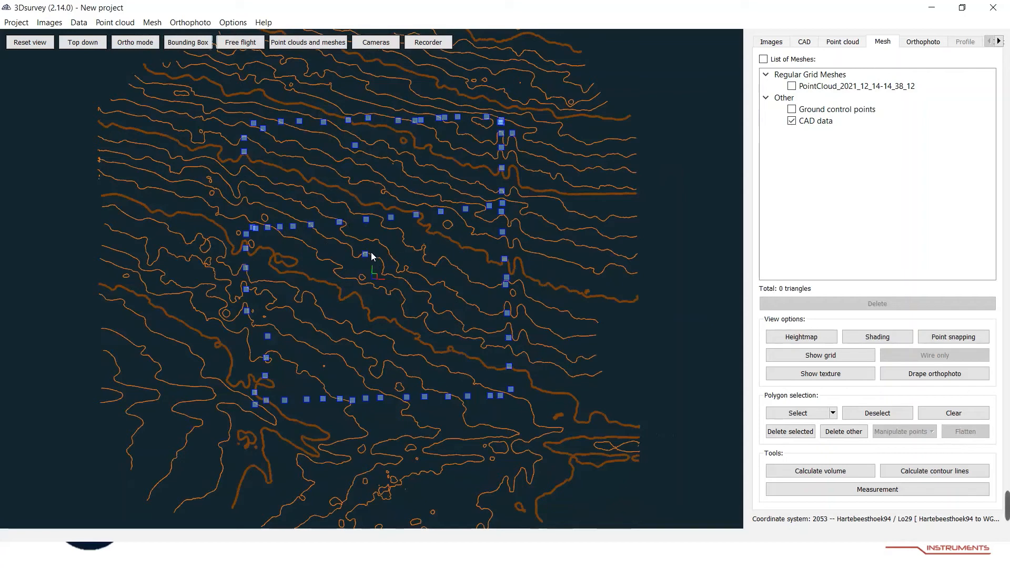
scroll(377, 283, up, 5)
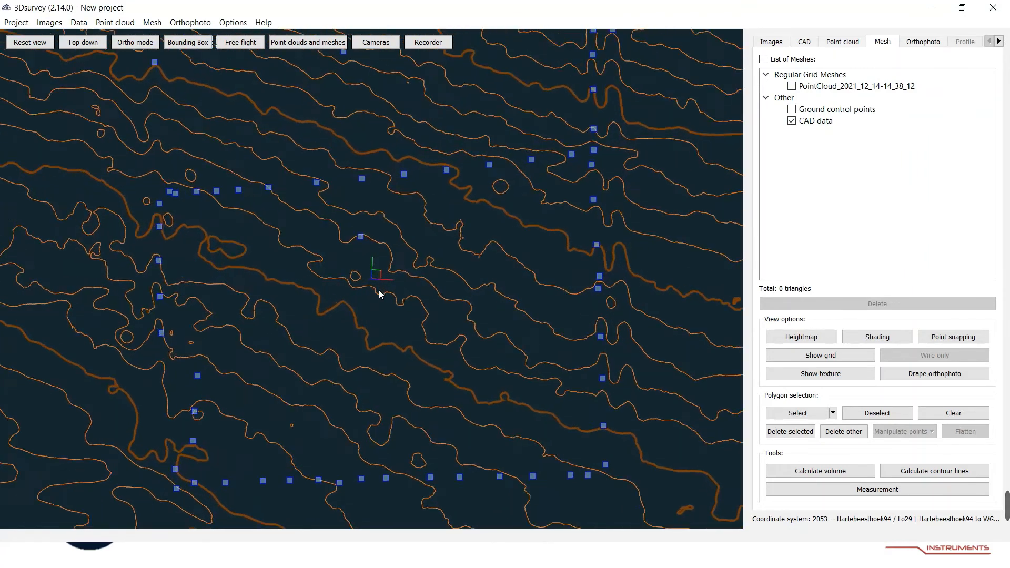
scroll(328, 274, down, 3)
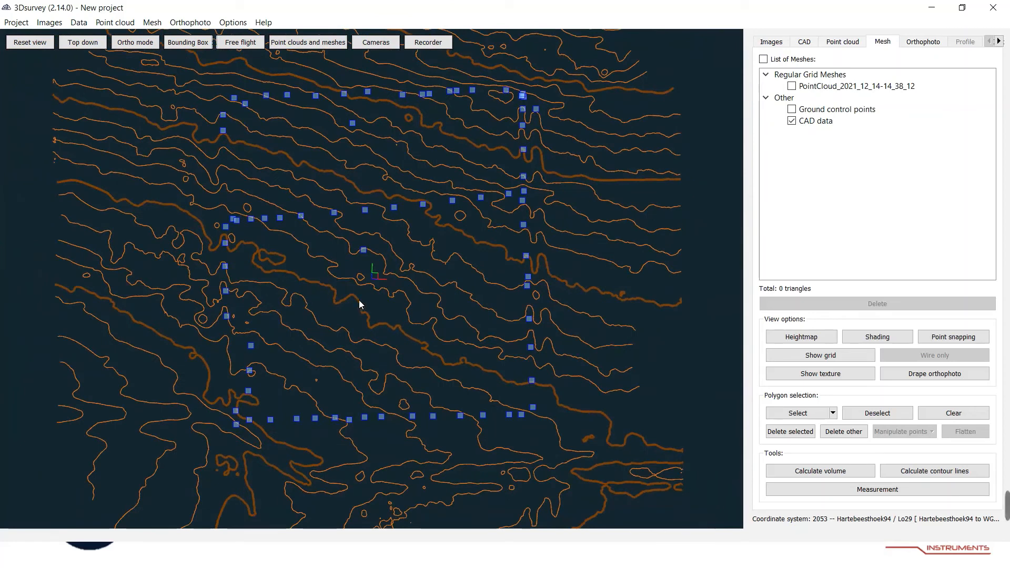
scroll(354, 299, down, 2)
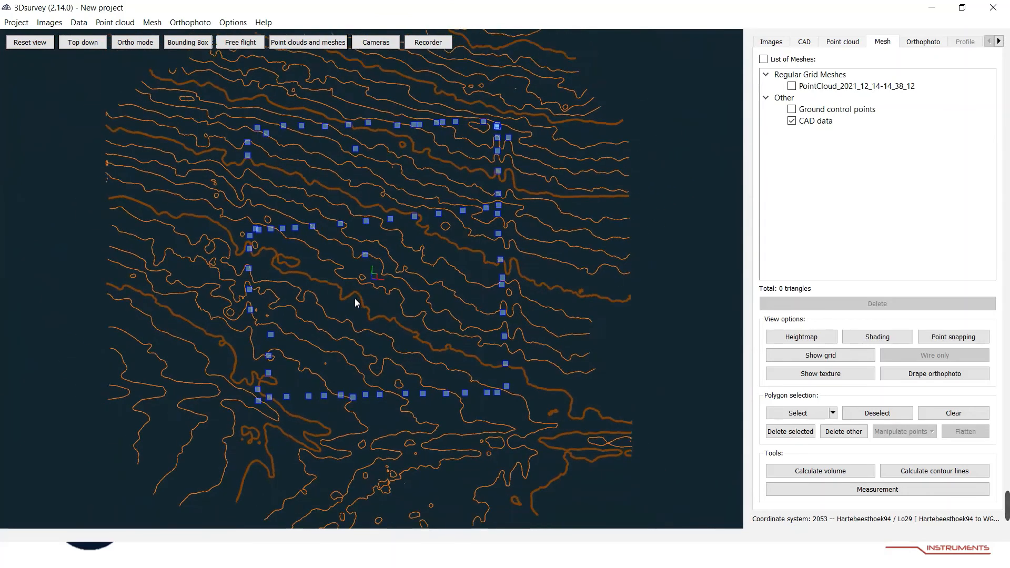
scroll(362, 263, down, 4)
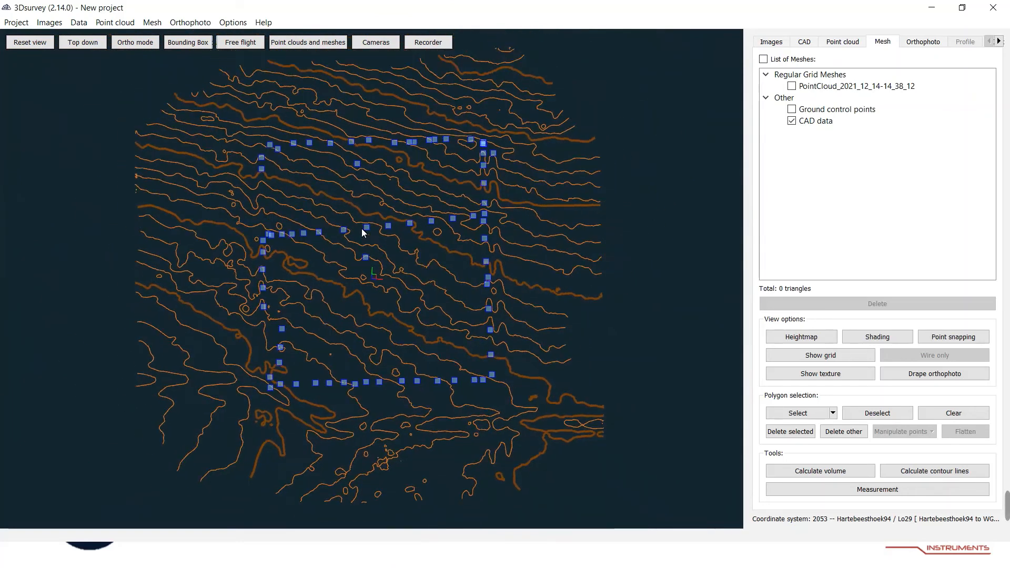
scroll(368, 222, up, 8)
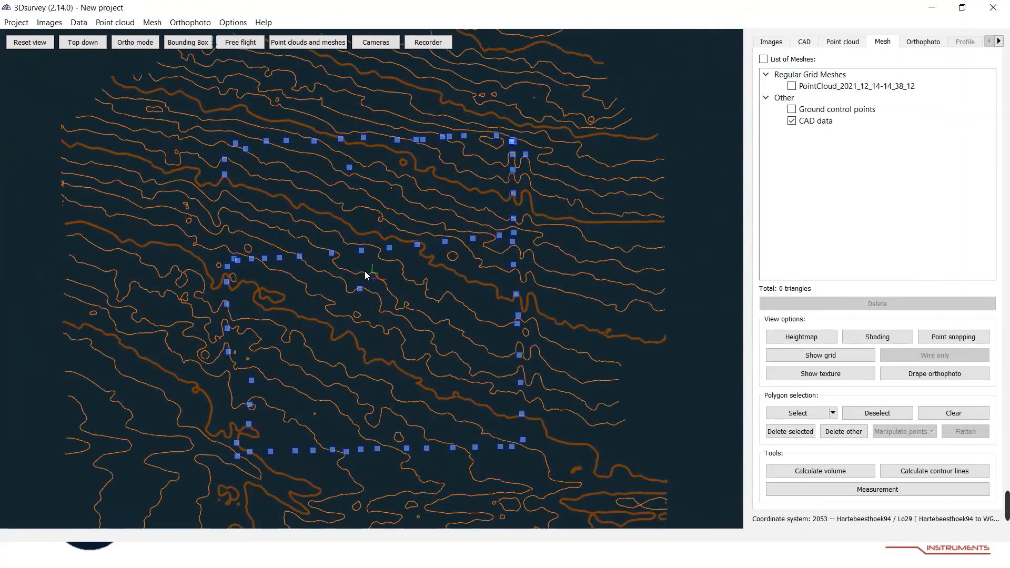
scroll(361, 289, down, 2)
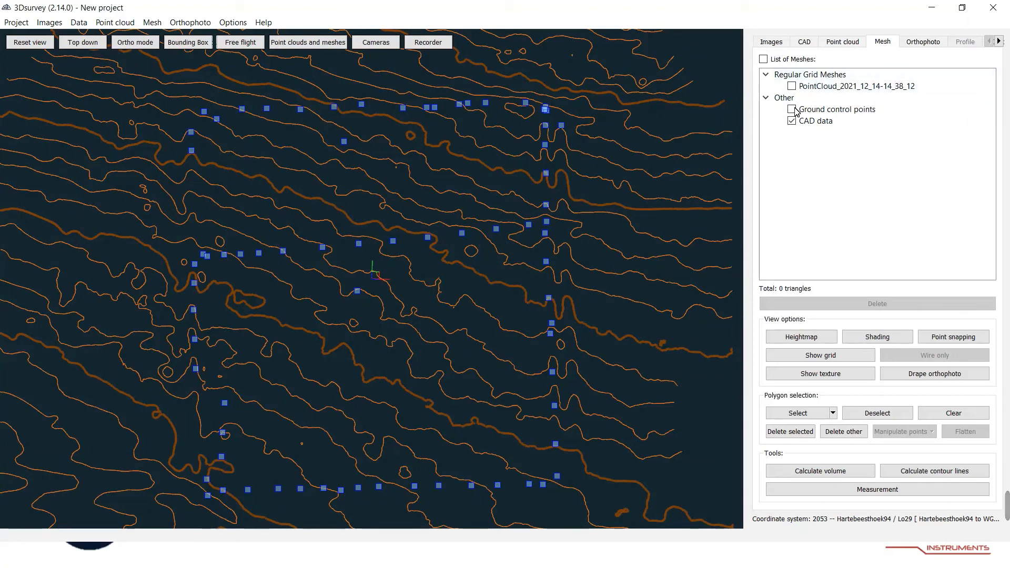
scroll(437, 257, down, 3)
scroll(437, 258, down, 2)
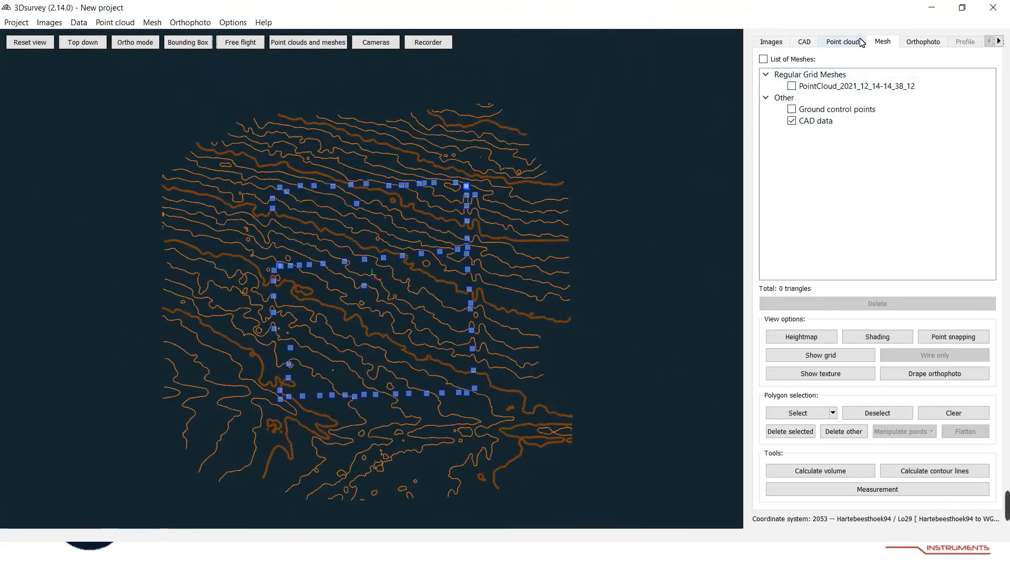
click(792, 86)
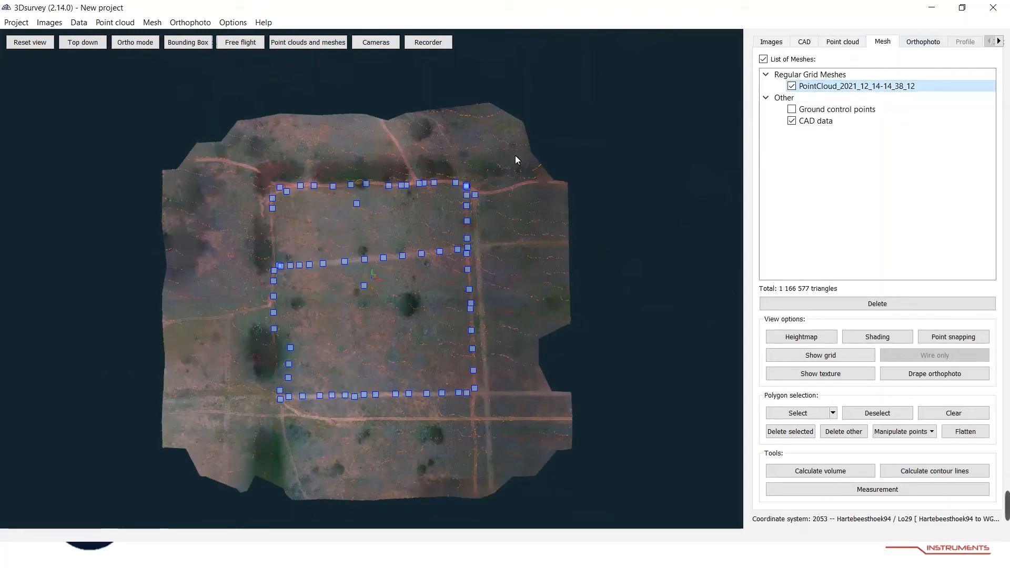
Calculate a new top-down orthophoto at 3.85 cm/px from the regular grid mesh.
click(193, 23)
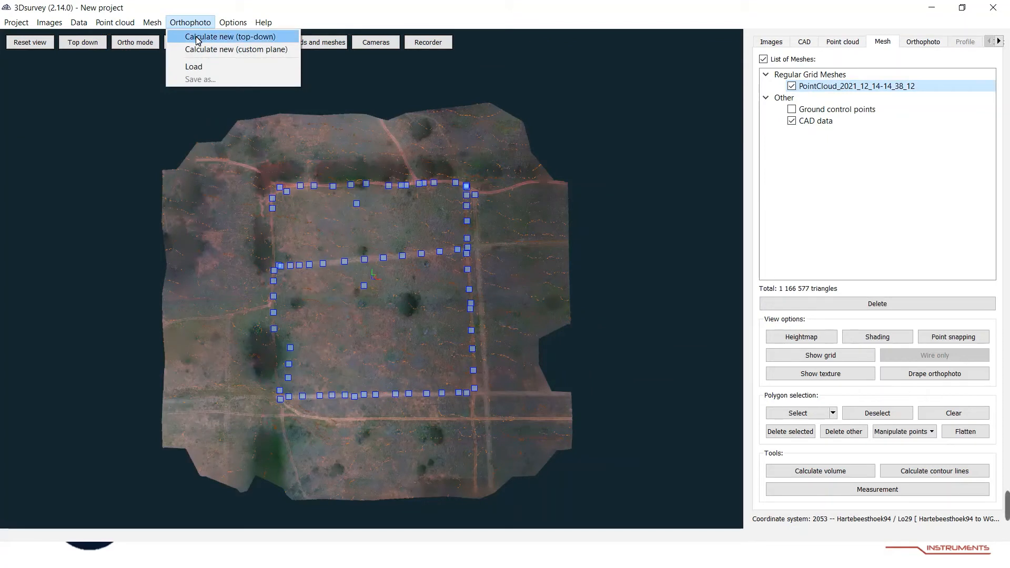
click(198, 37)
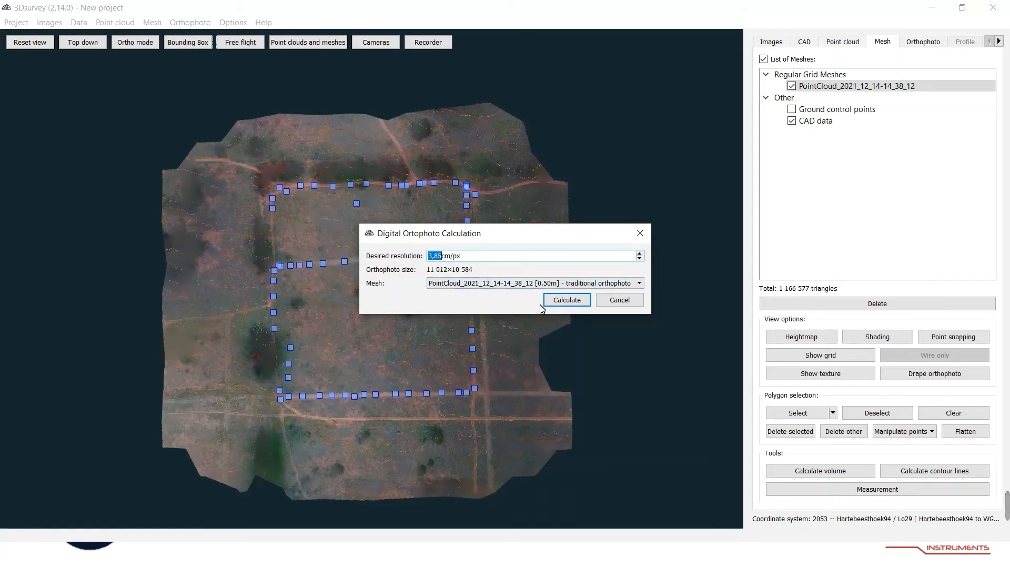
click(567, 300)
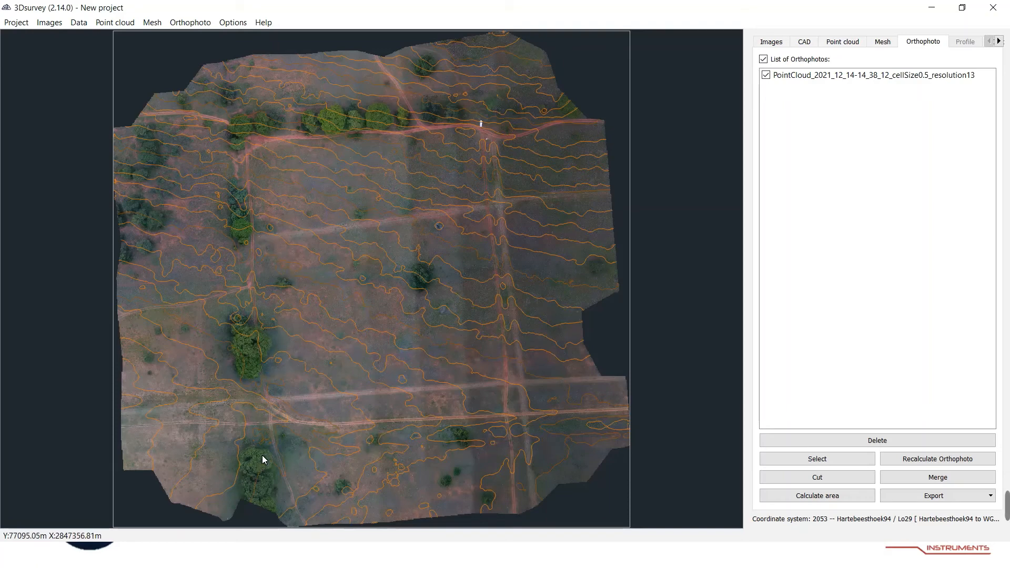
Examine the new orthophoto with the contour lines overlaid.
scroll(262, 457, up, 5)
scroll(225, 343, up, 4)
scroll(242, 340, down, 5)
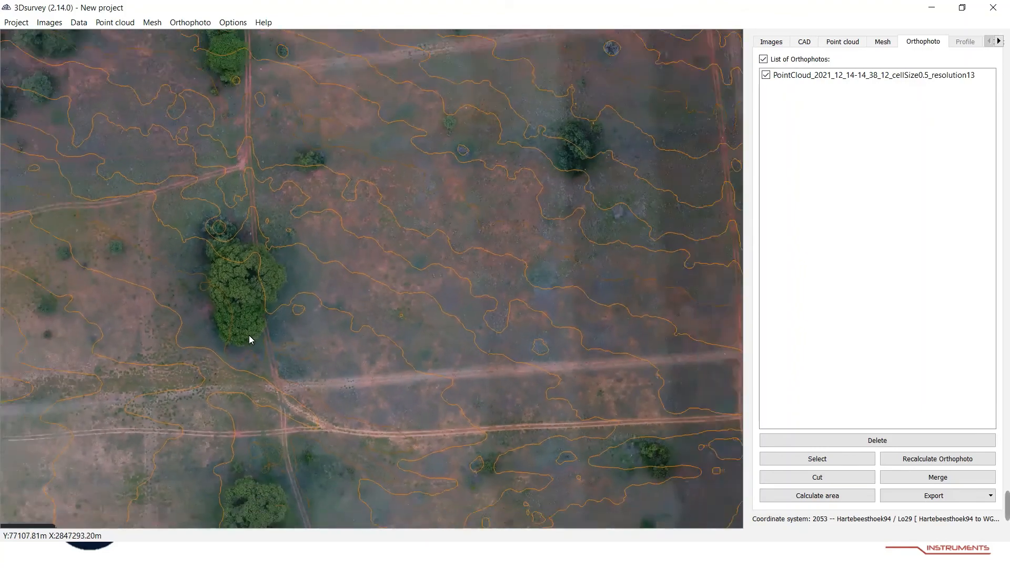
scroll(249, 339, down, 4)
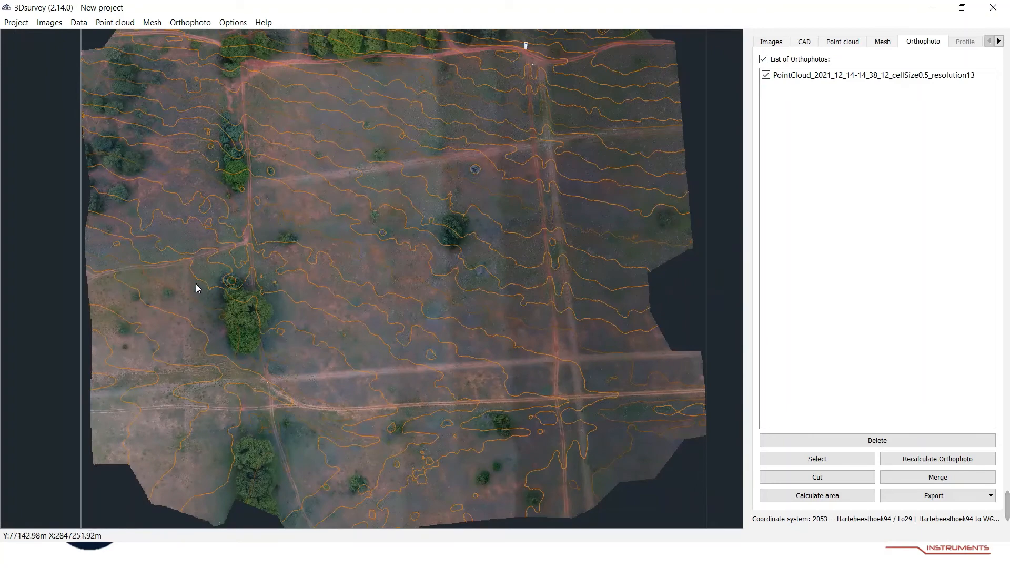
scroll(241, 352, down, 2)
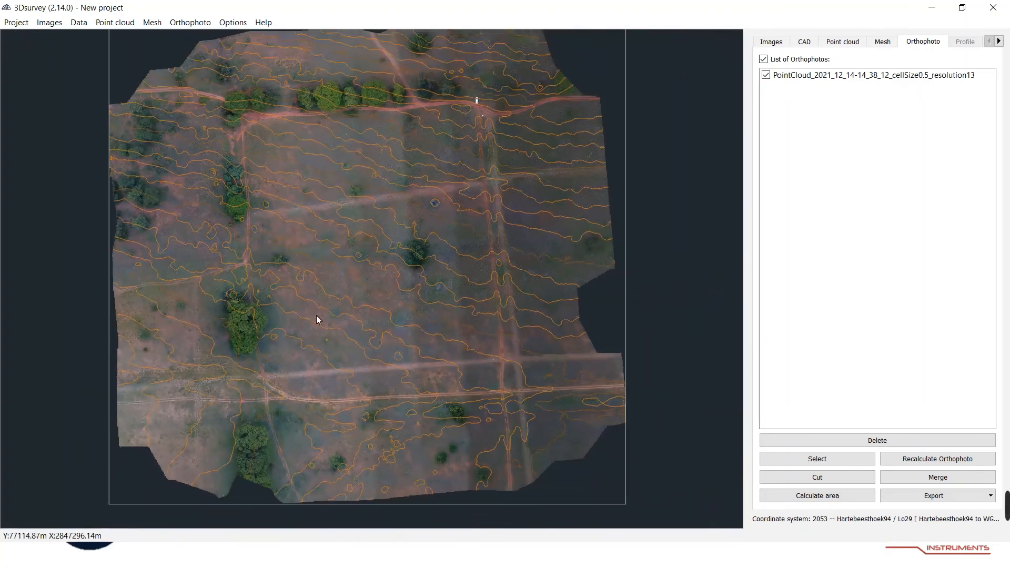
scroll(298, 306, down, 1)
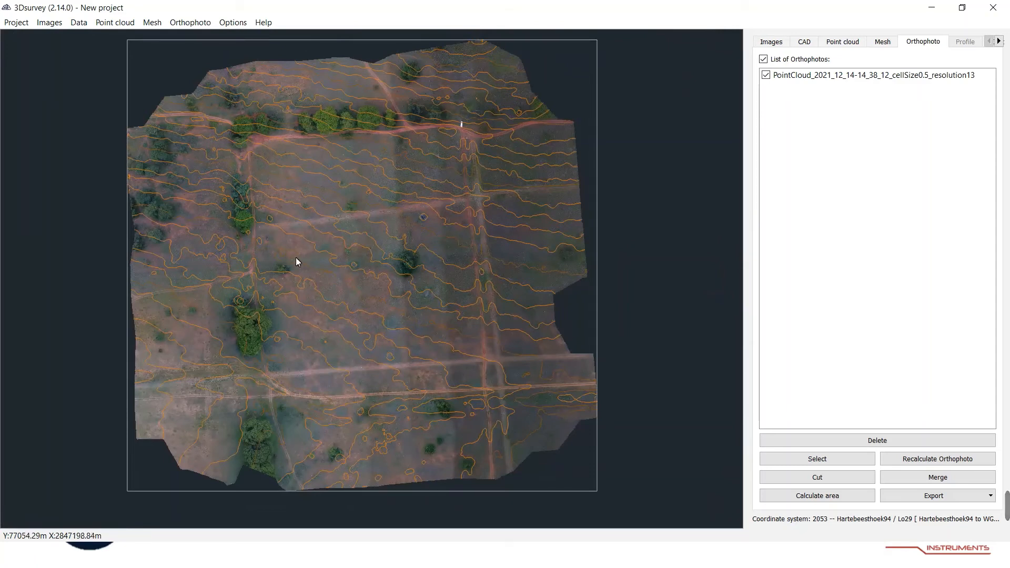
scroll(324, 219, down, 1)
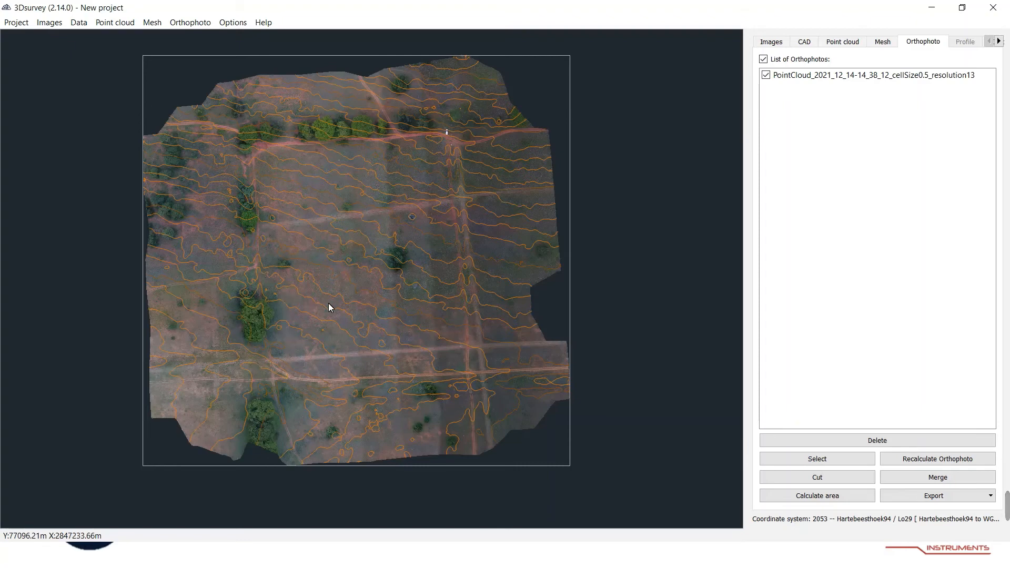
Cut the orthophoto to a rectangle of about 296 by 319 m around the central survey area.
click(840, 485)
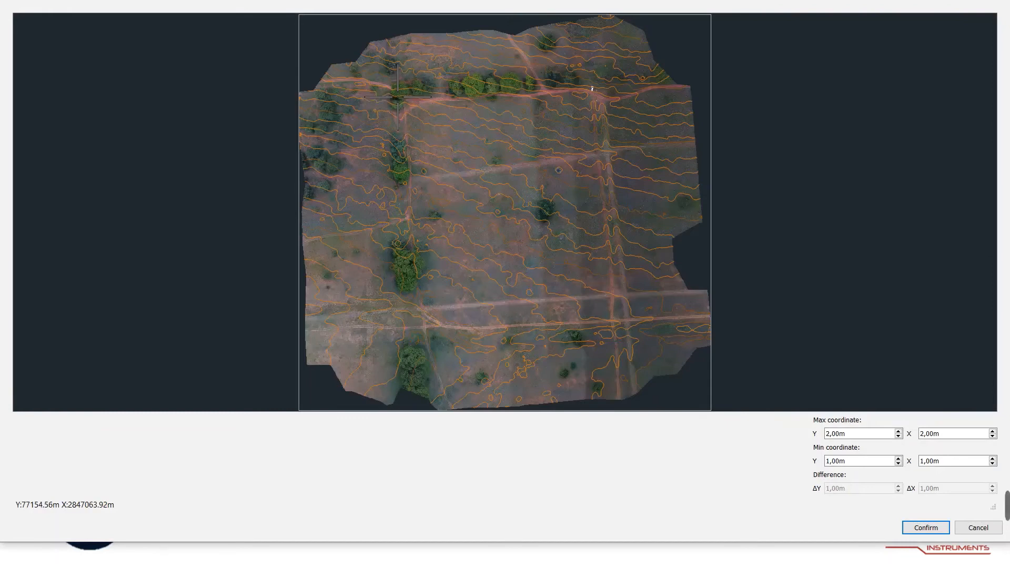
drag(398, 97, 685, 408)
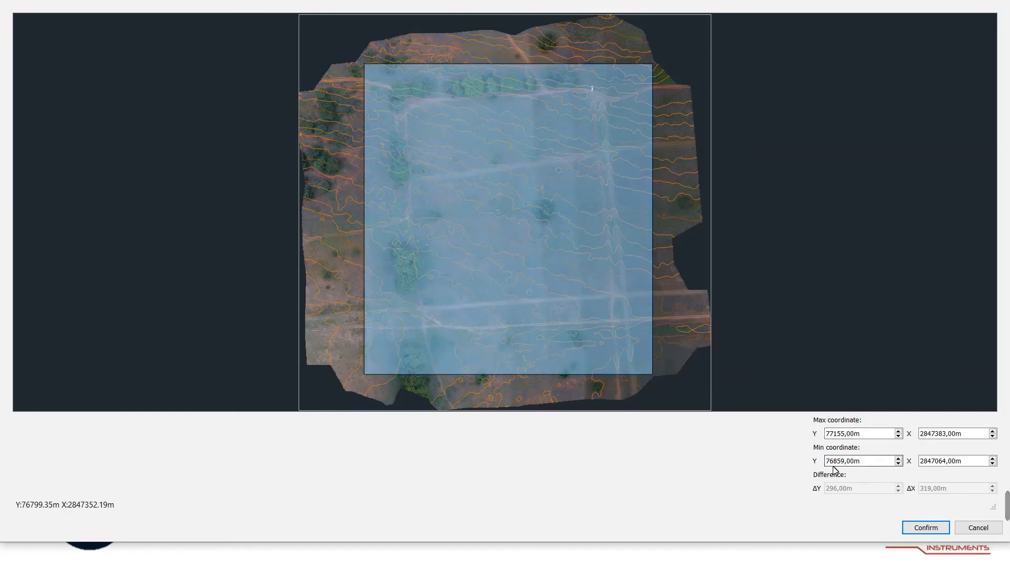
click(924, 528)
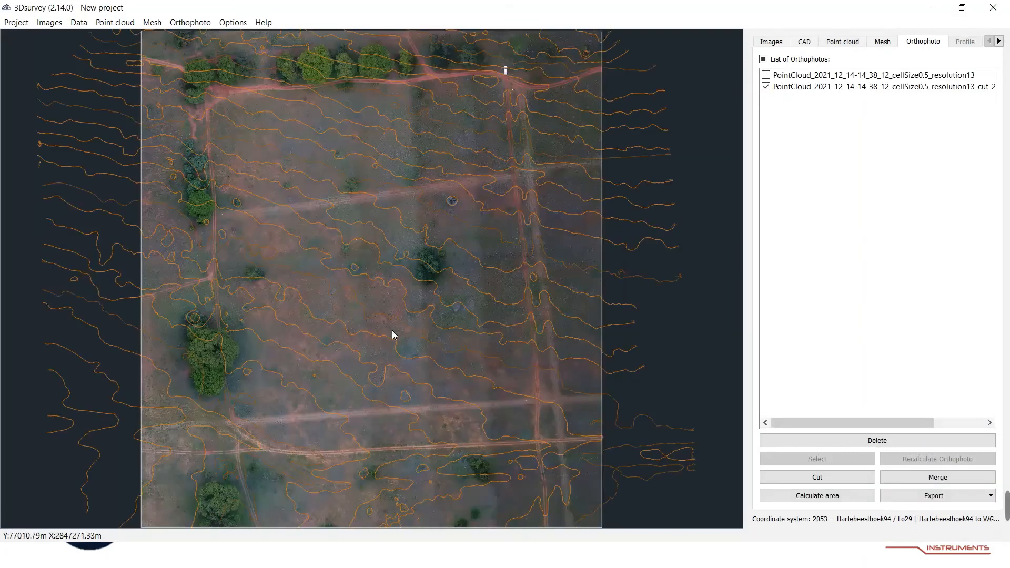
Start saving the cut orthophoto and open the To Client folder inside Webinar Field excersize as the destination.
scroll(402, 320, down, 2)
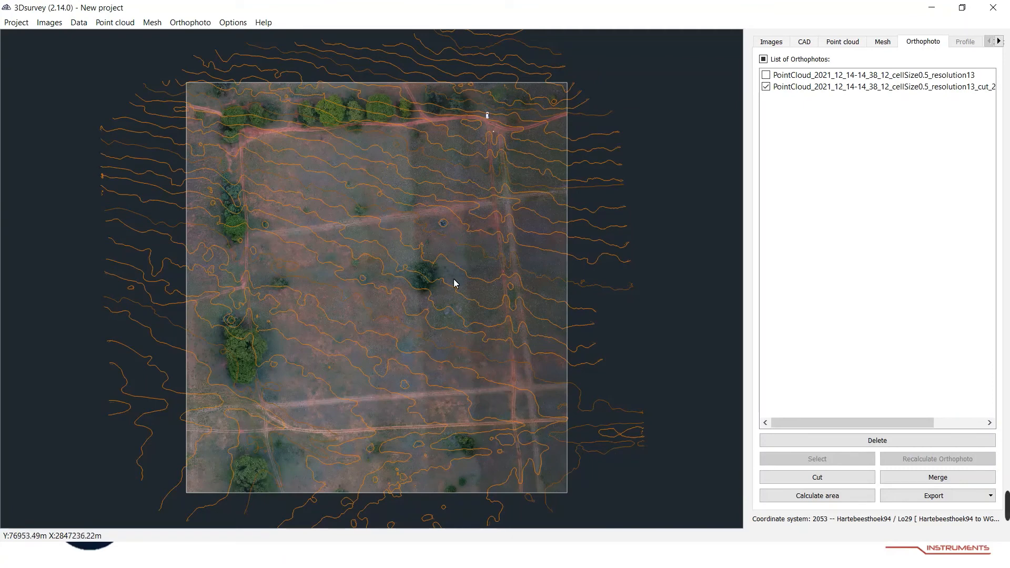
scroll(443, 253, down, 2)
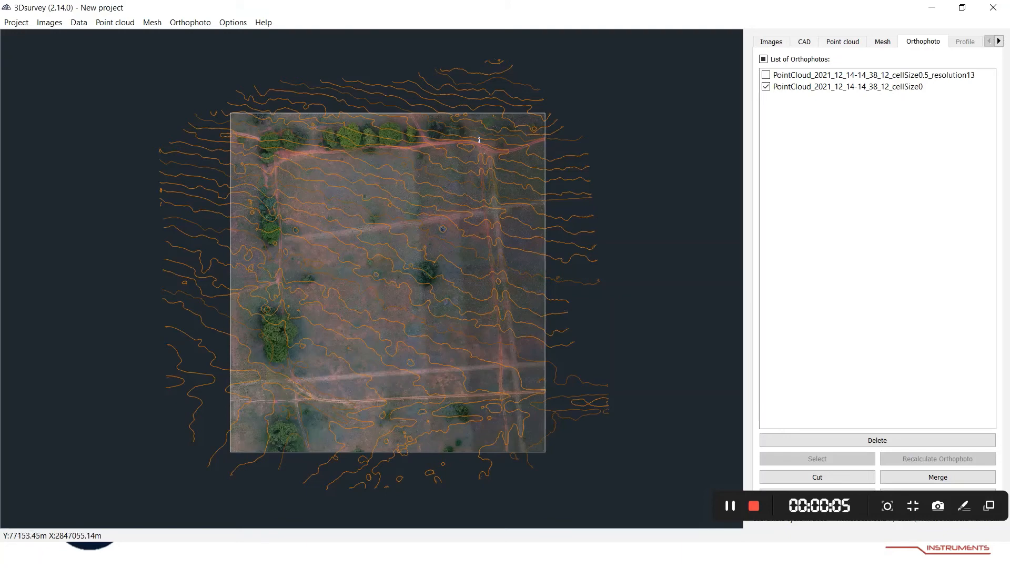
click(190, 22)
click(189, 79)
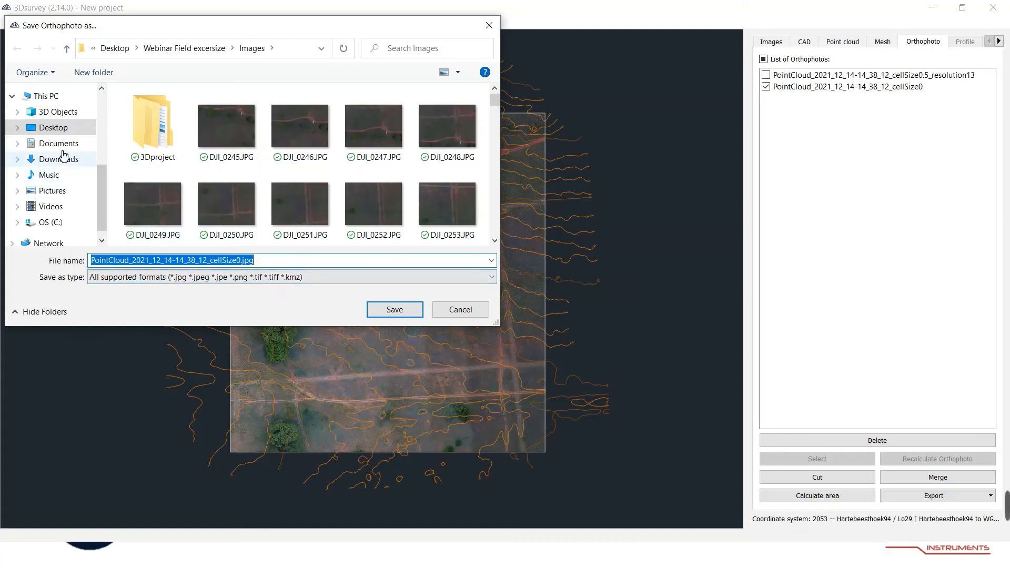
click(181, 48)
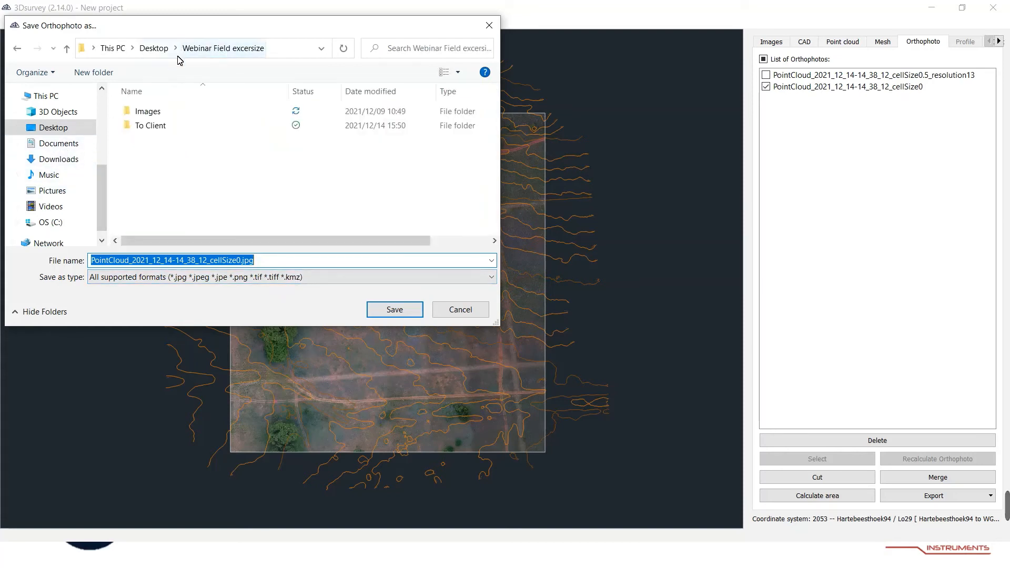
double_click(151, 129)
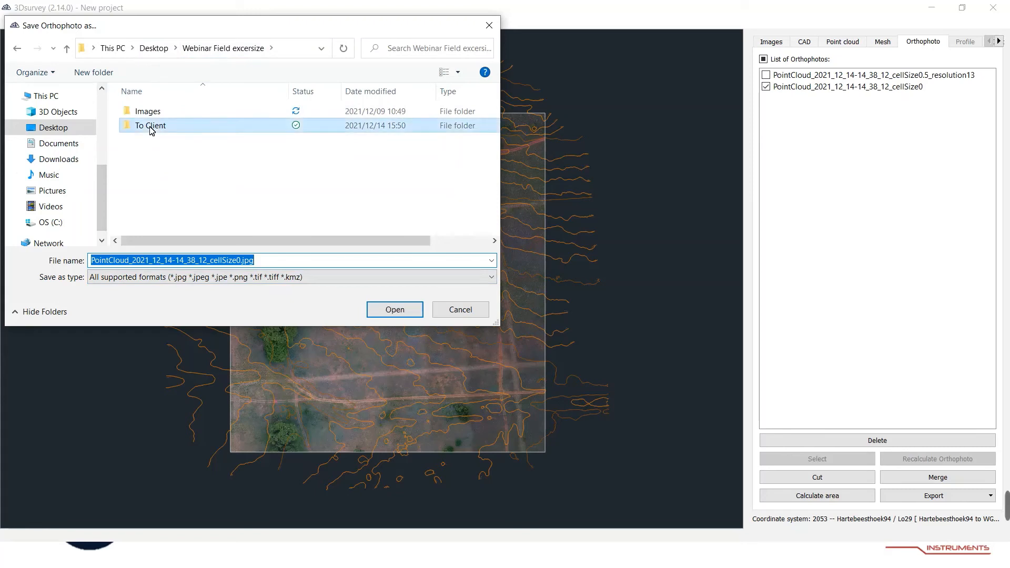
Name the orthophoto file ORTHO TO CLIENT REV00.
click(279, 263)
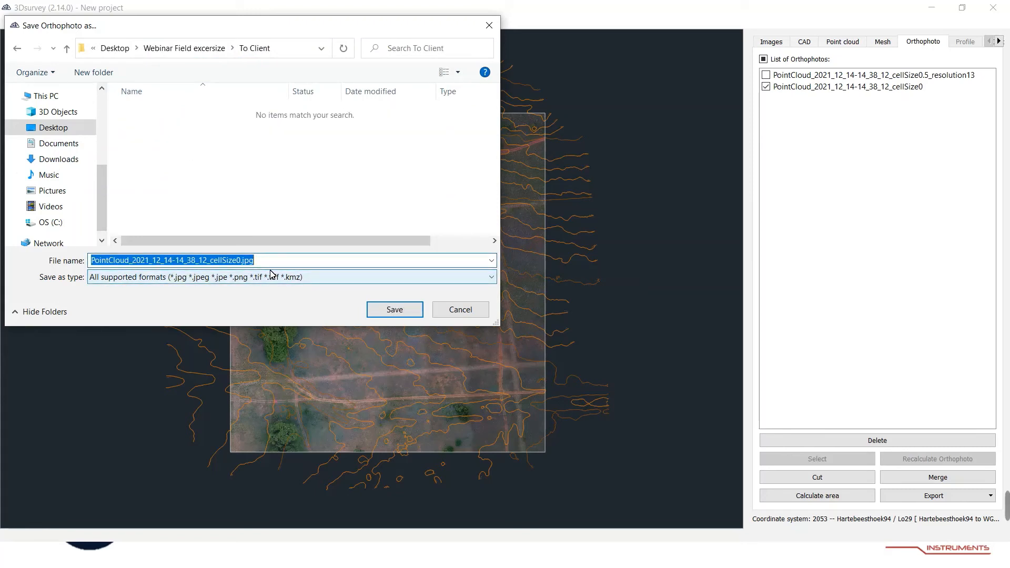
text(ORTHO T)
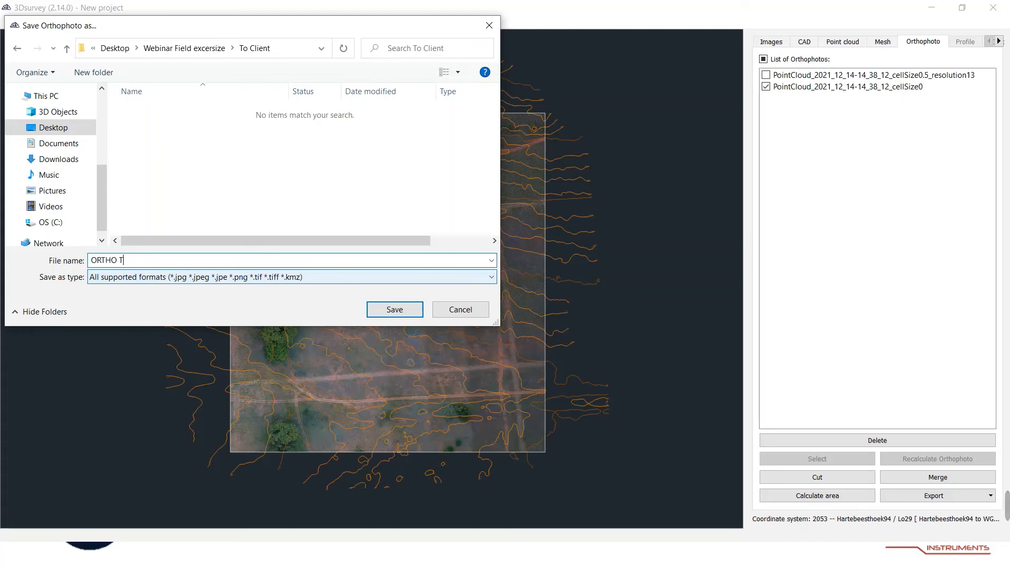
text(O CLIENT REV00)
Choose the KMZ keyhole markup language archive format and save the orthophoto with 3.85 cm pixel size.
click(327, 277)
click(284, 331)
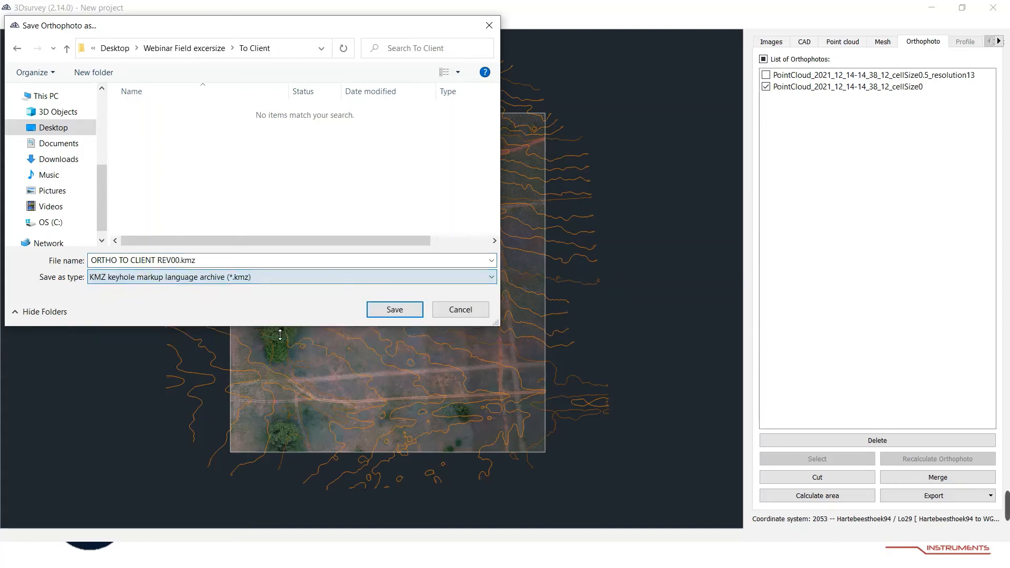
click(394, 309)
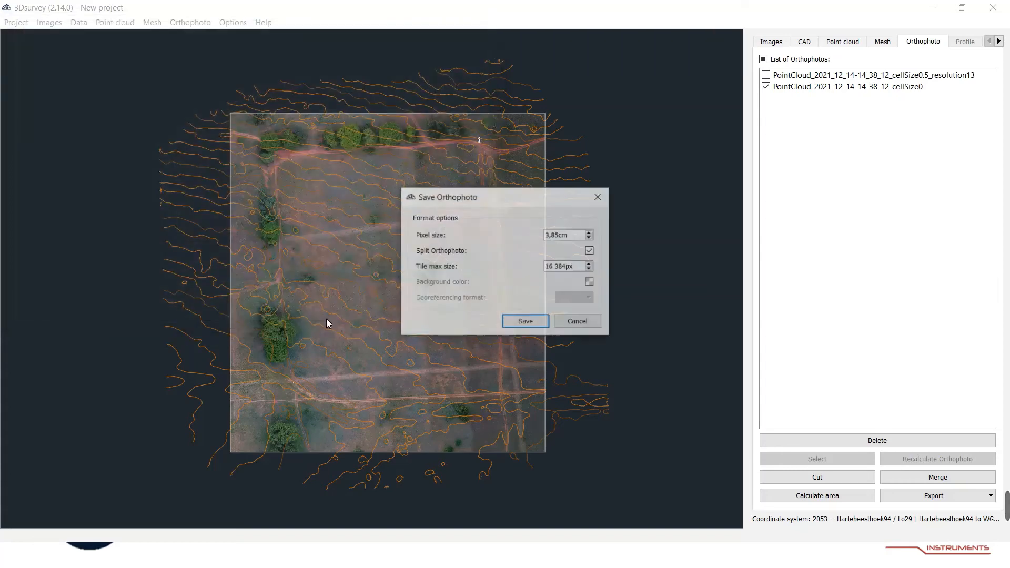
click(523, 321)
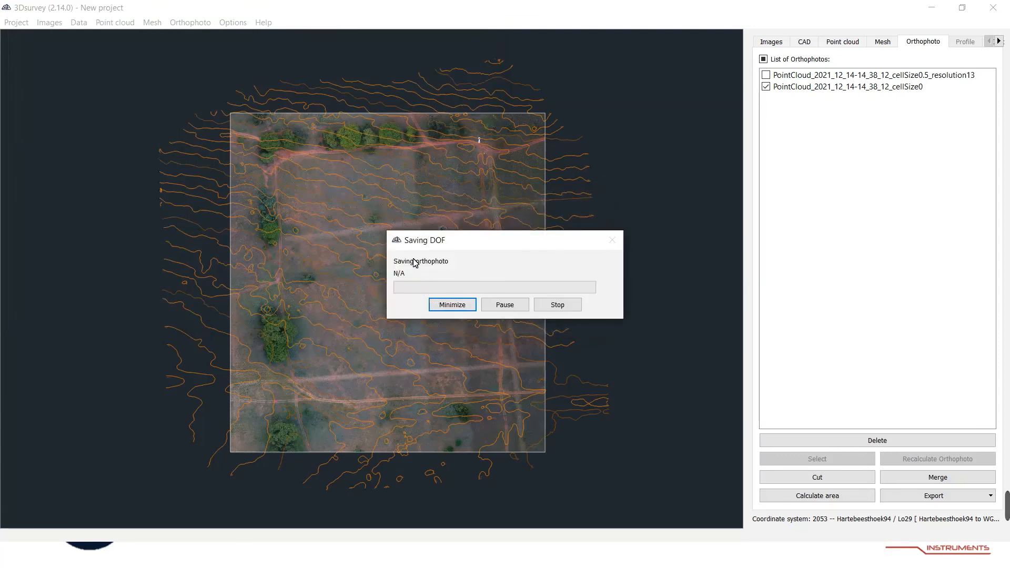
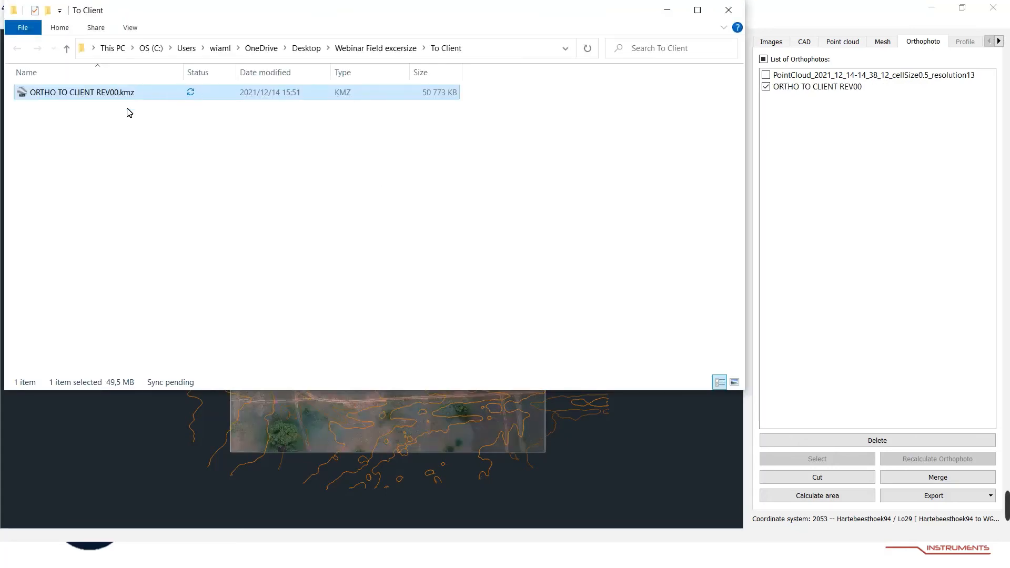
Open the exported ORTHO TO CLIENT REV00.kmz in Google Earth Pro to check how the orthophoto overlays the site.
double_click(83, 94)
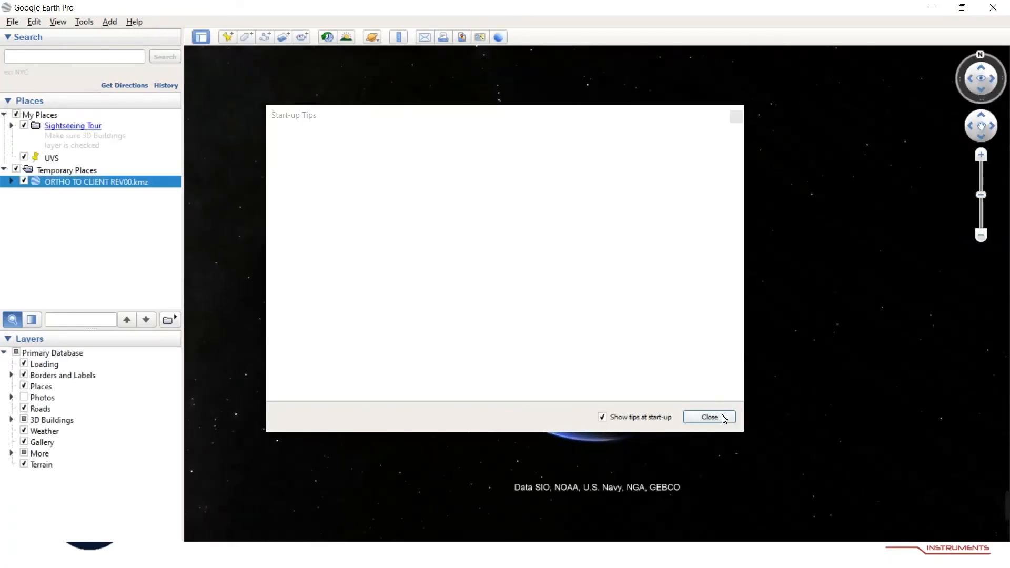
click(709, 417)
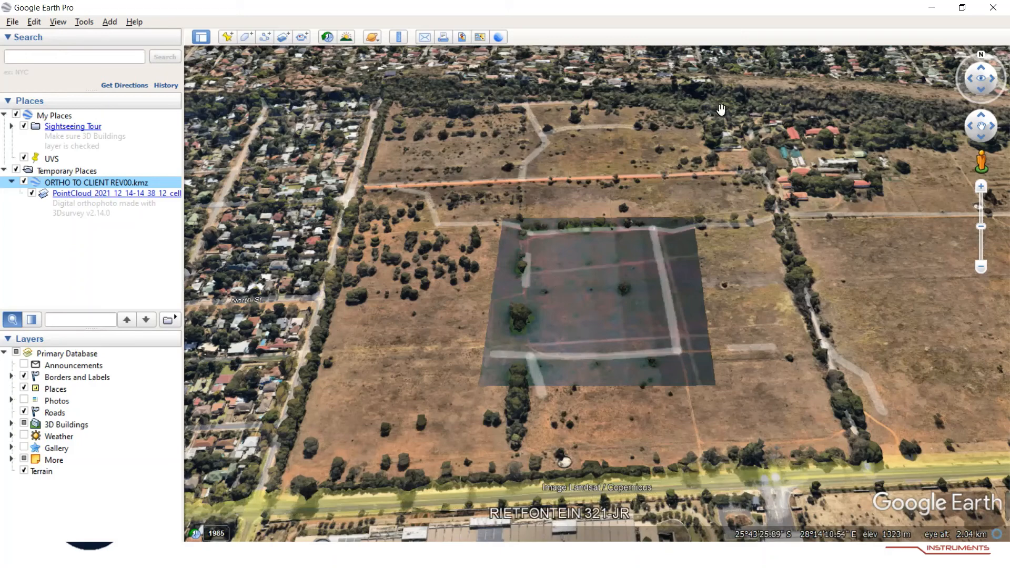
key(super)
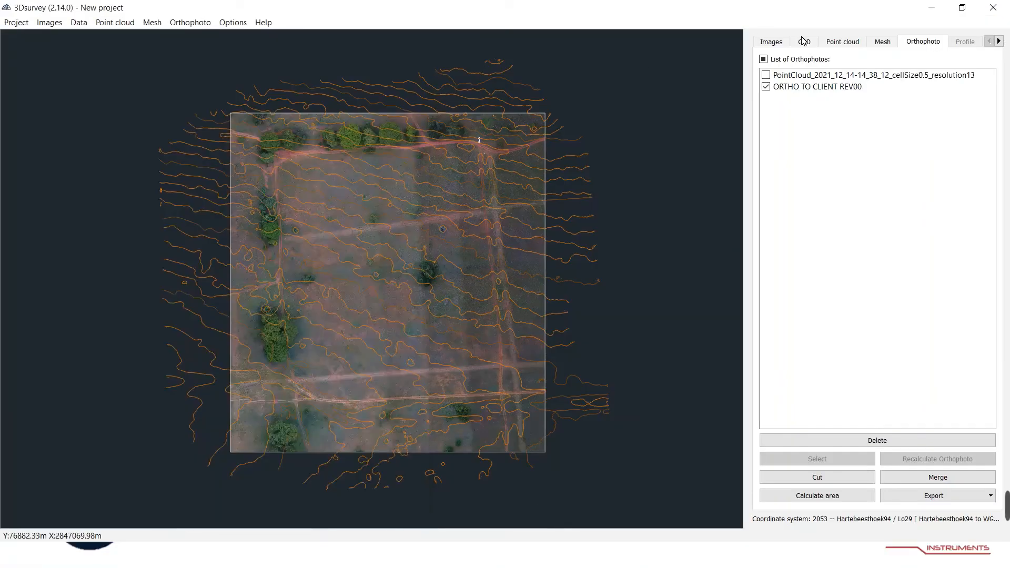
Start exporting the Contour Lines_0.5 layer as a 2D DXF file.
click(829, 44)
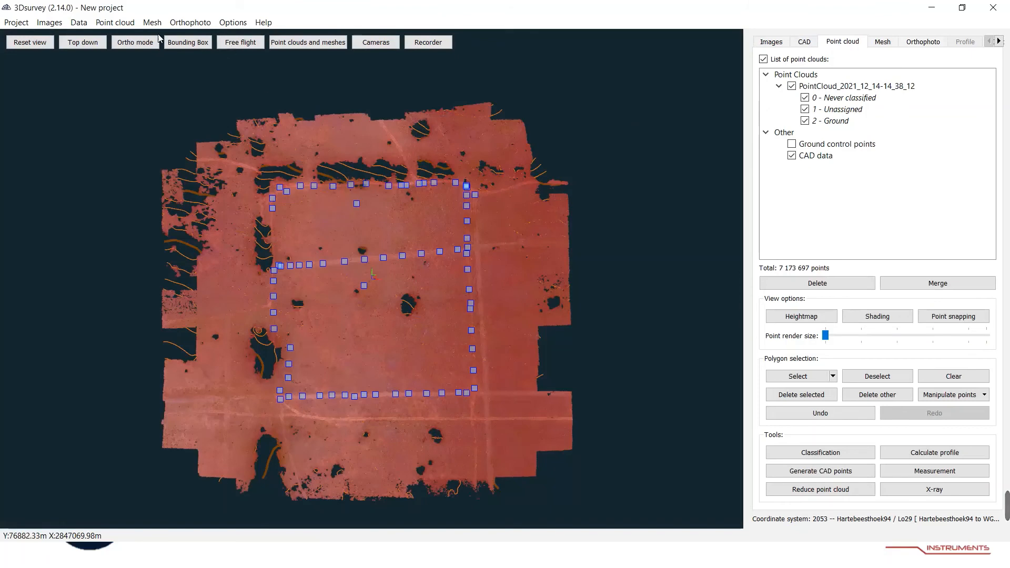
scroll(254, 263, up, 3)
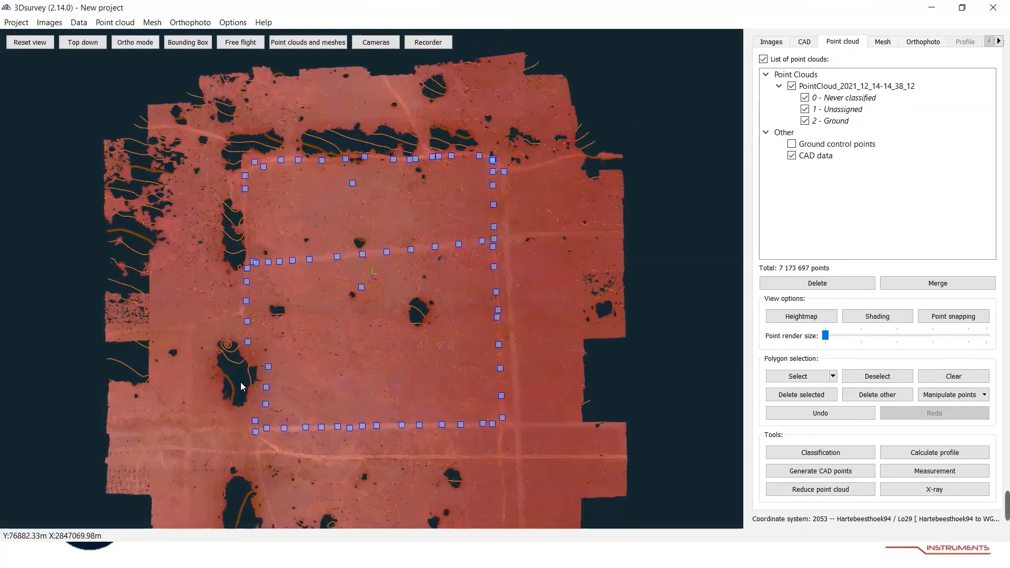
scroll(242, 377, up, 3)
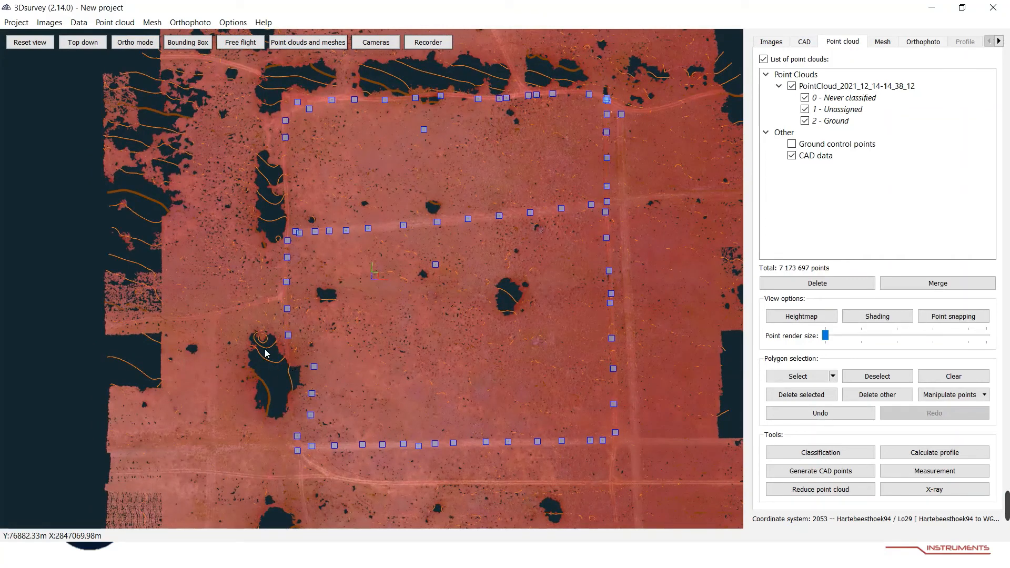
scroll(279, 278, down, 3)
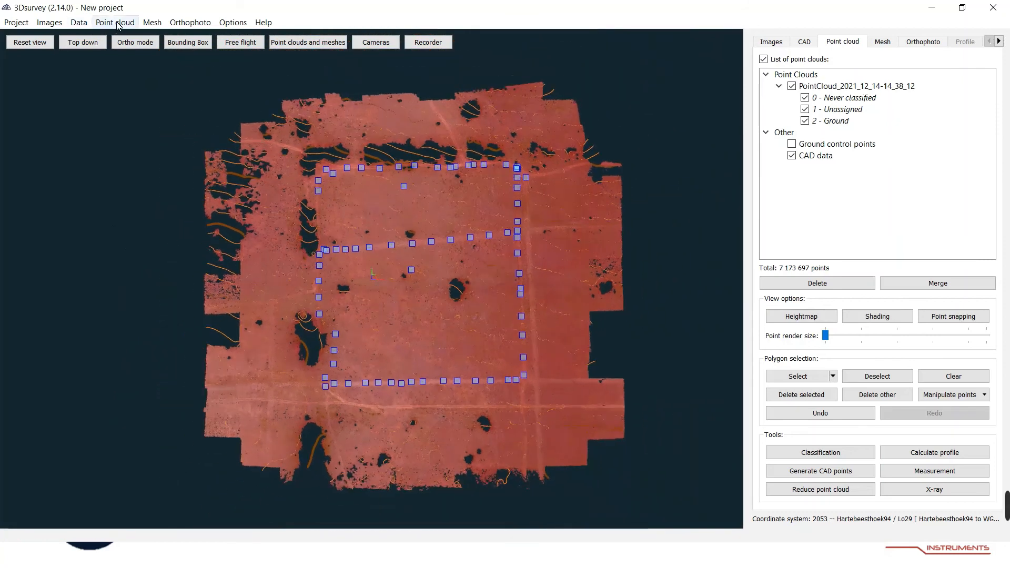
click(999, 42)
click(1000, 42)
click(913, 41)
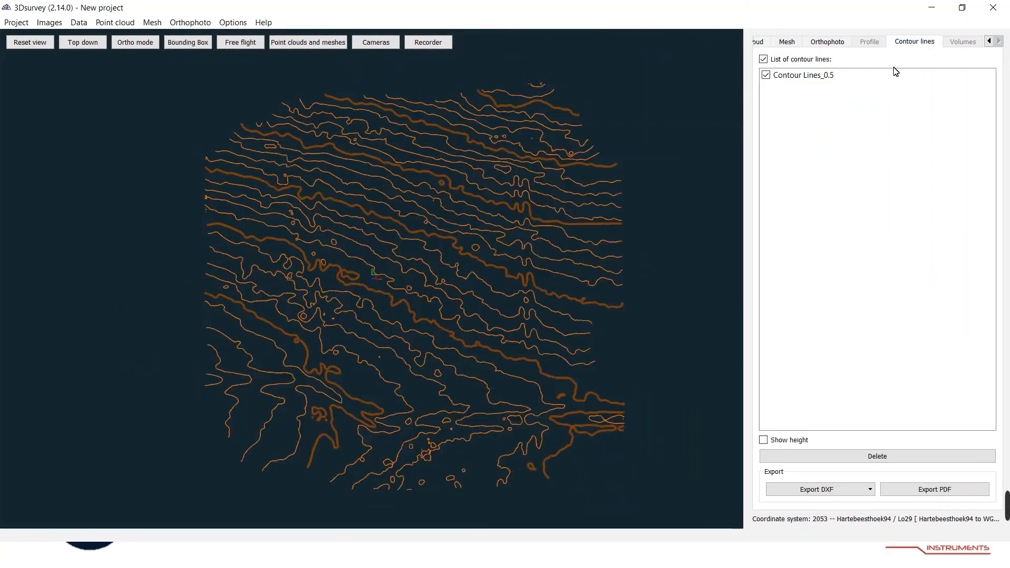
click(843, 493)
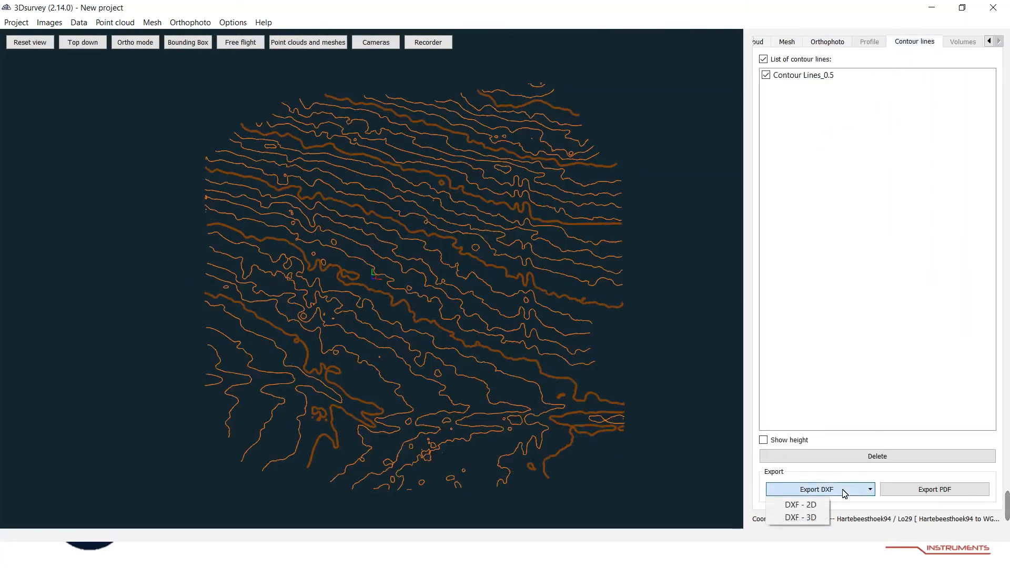
click(800, 505)
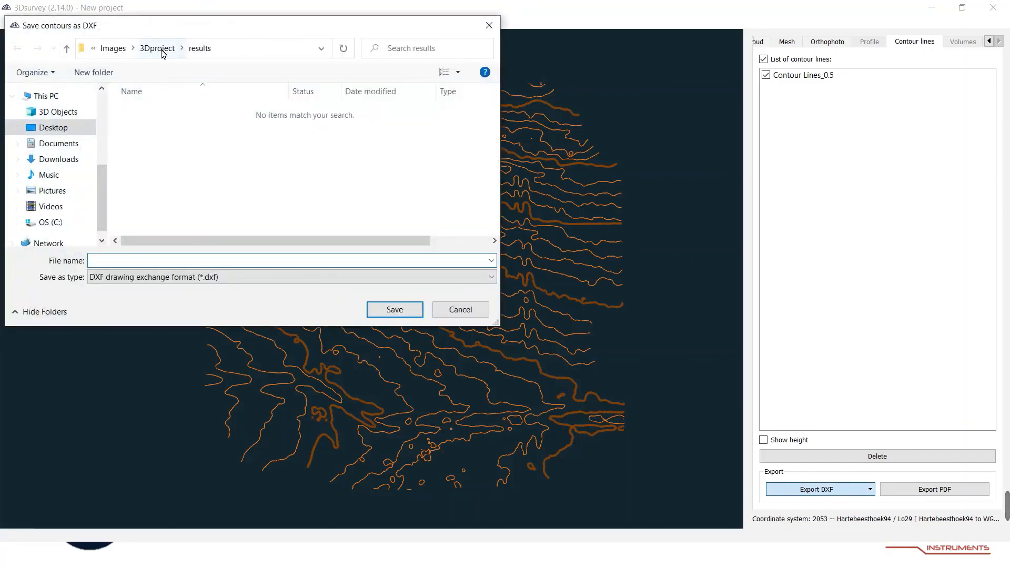
Save the 2D DXF contours into the To Client folder as Contours 0.5m Rev00.
click(162, 49)
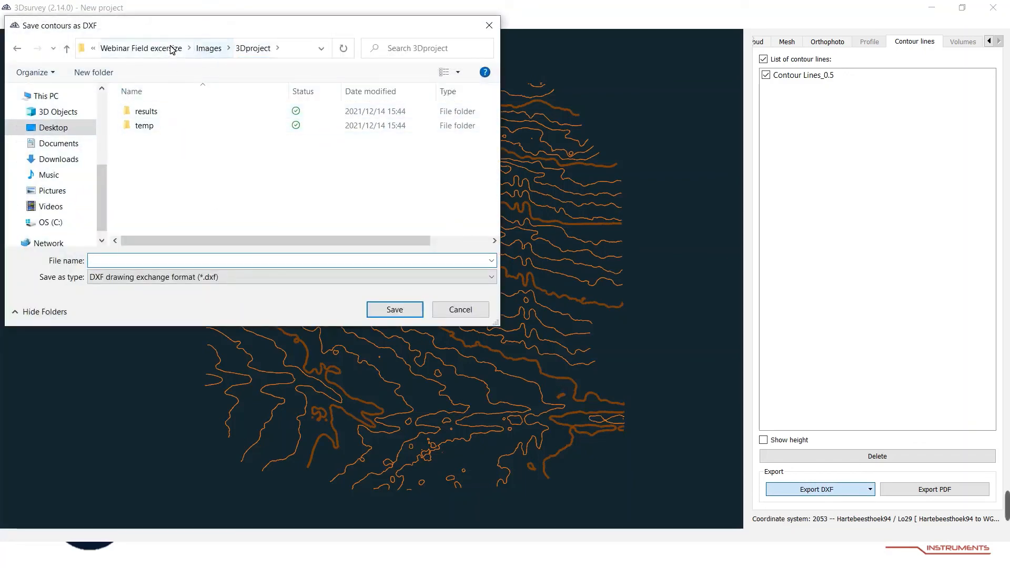
click(169, 49)
double_click(164, 130)
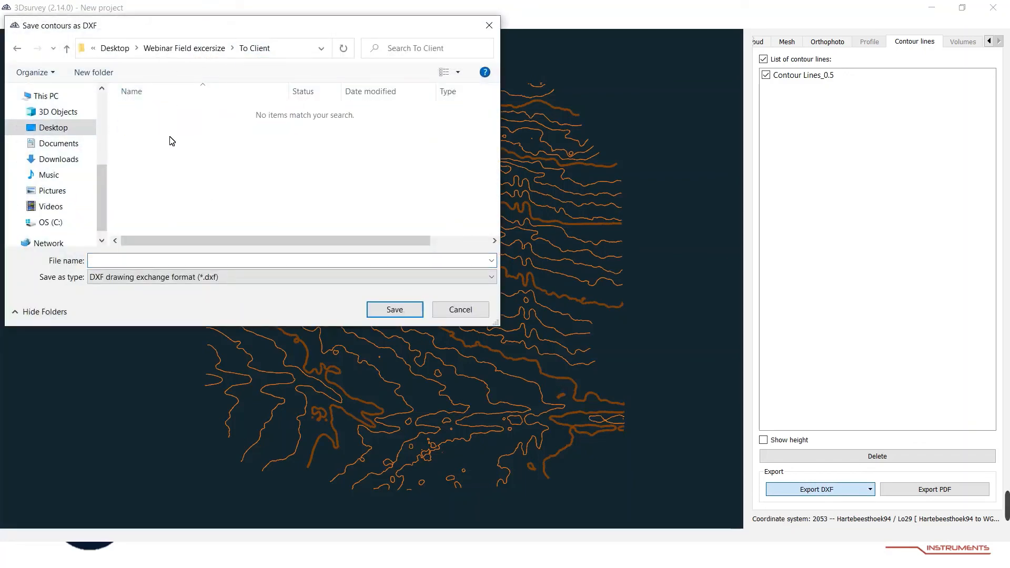
click(161, 261)
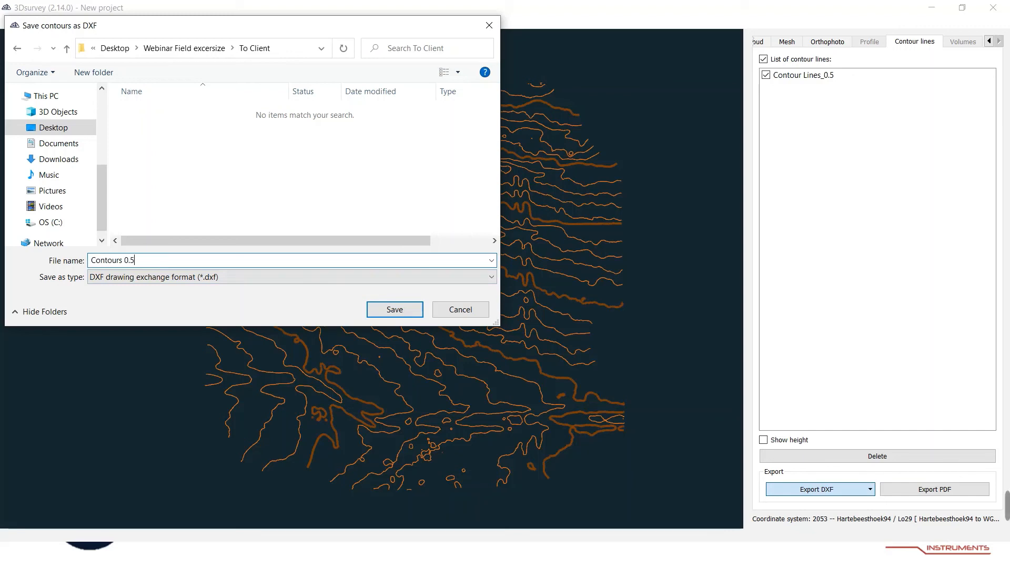
text(Rev00)
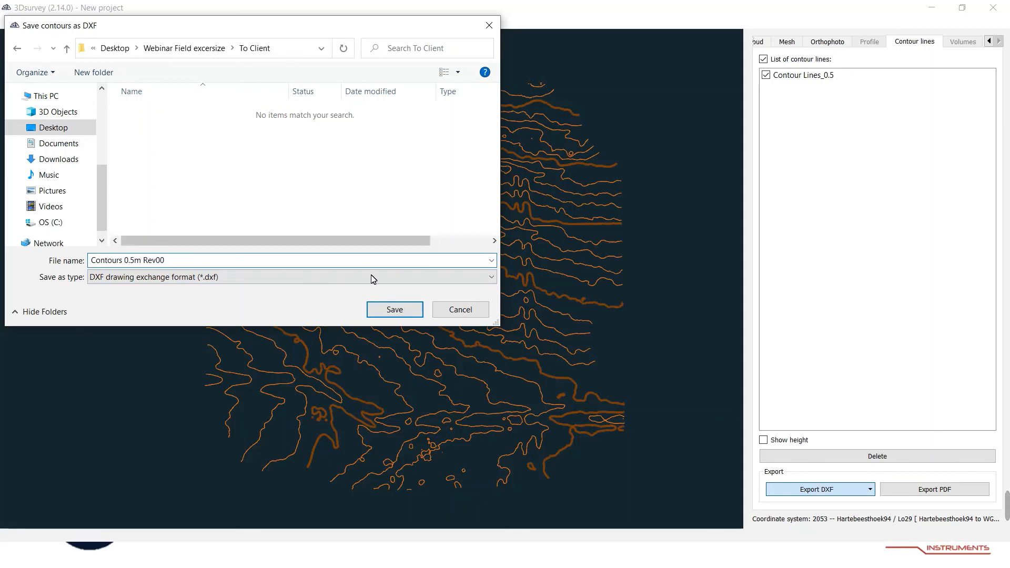
click(395, 310)
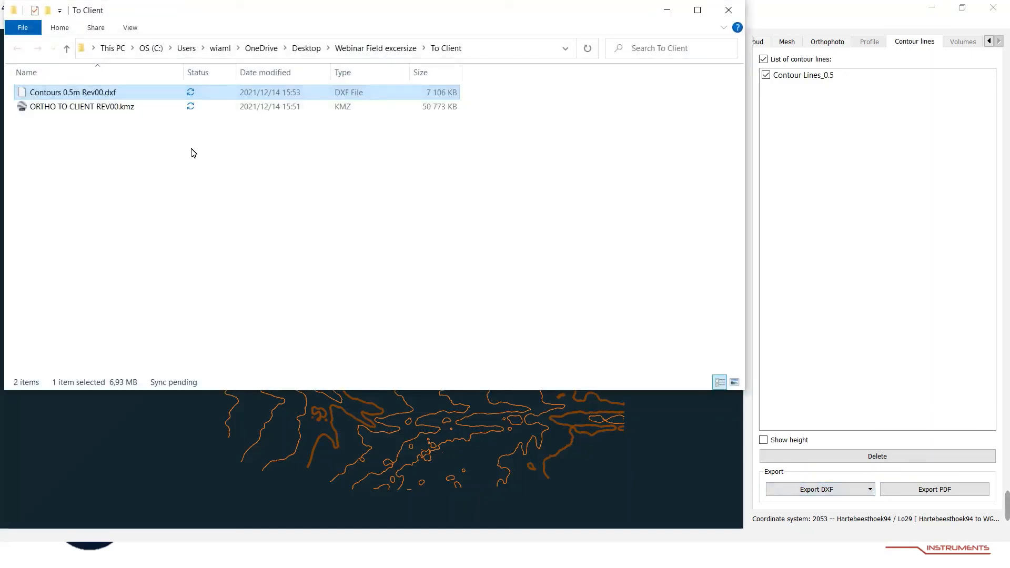
Review the exported files in the To Client folder.
click(192, 149)
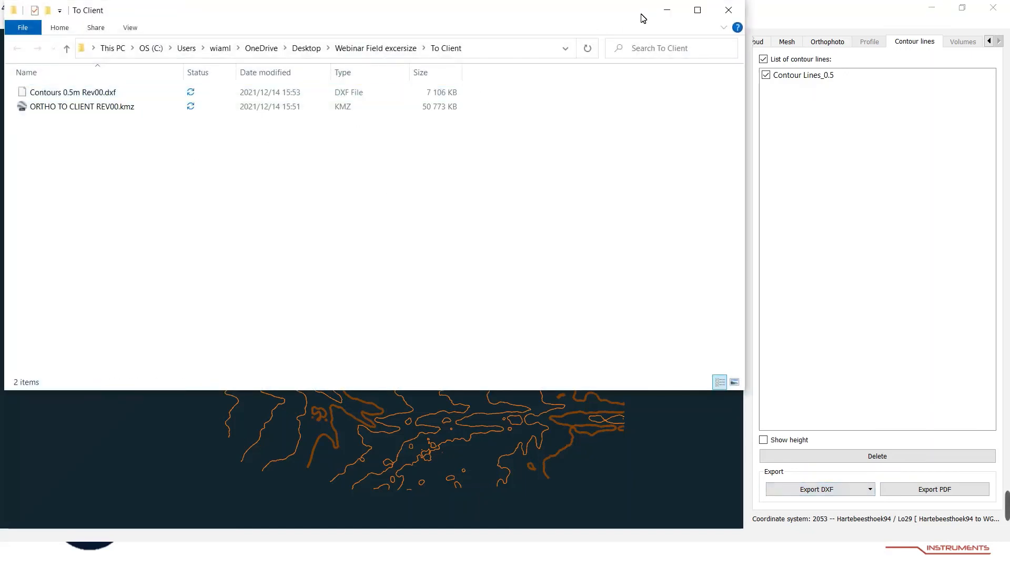
click(667, 10)
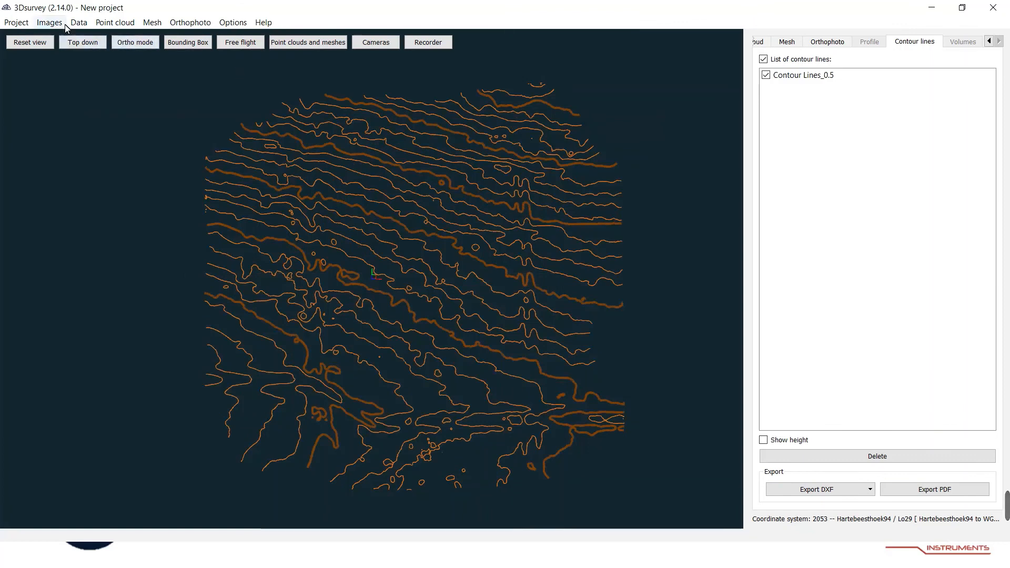
Start saving the regular grid terrain mesh and open the To Client folder as the destination.
click(152, 22)
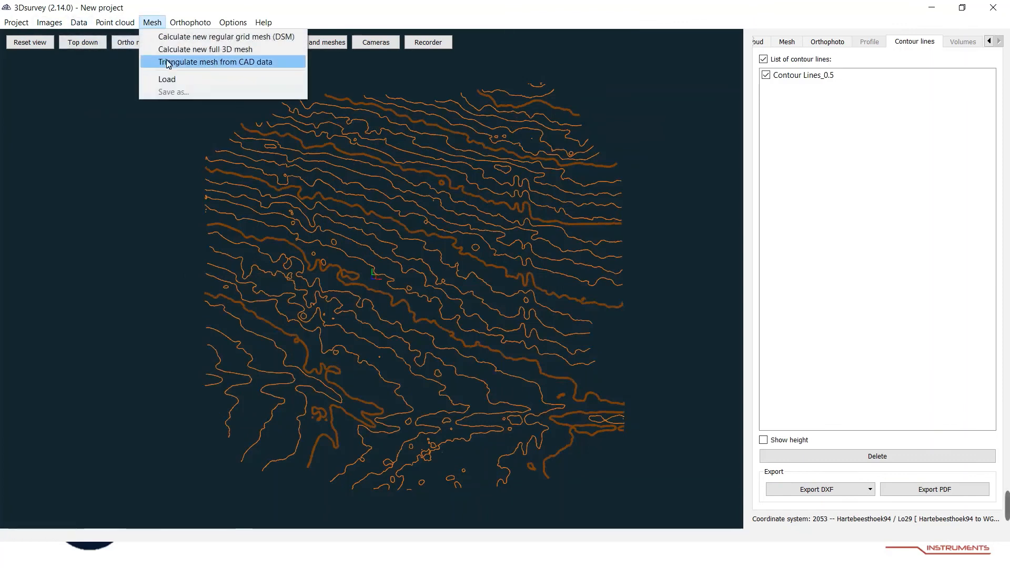
click(321, 139)
click(787, 42)
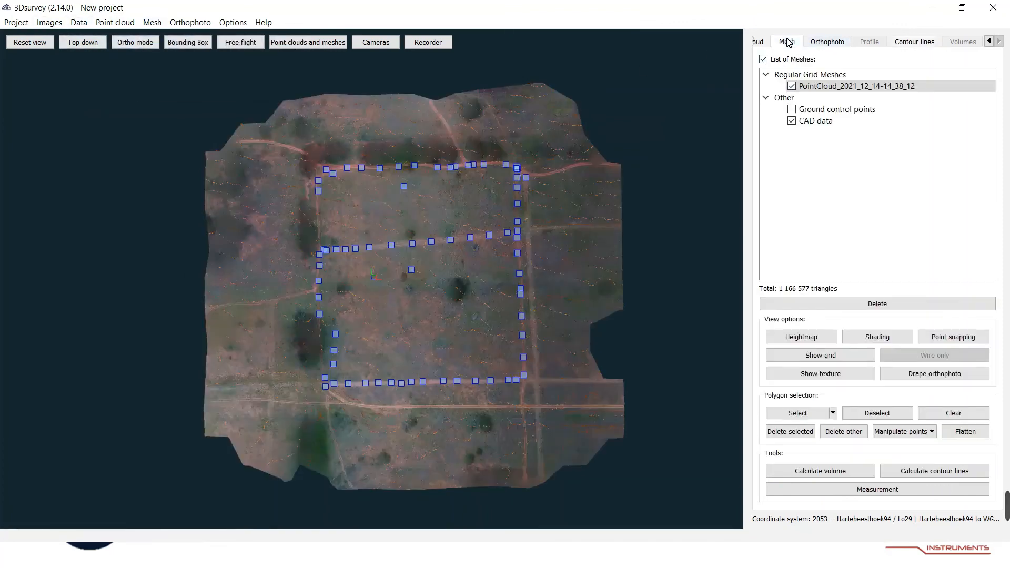
click(152, 22)
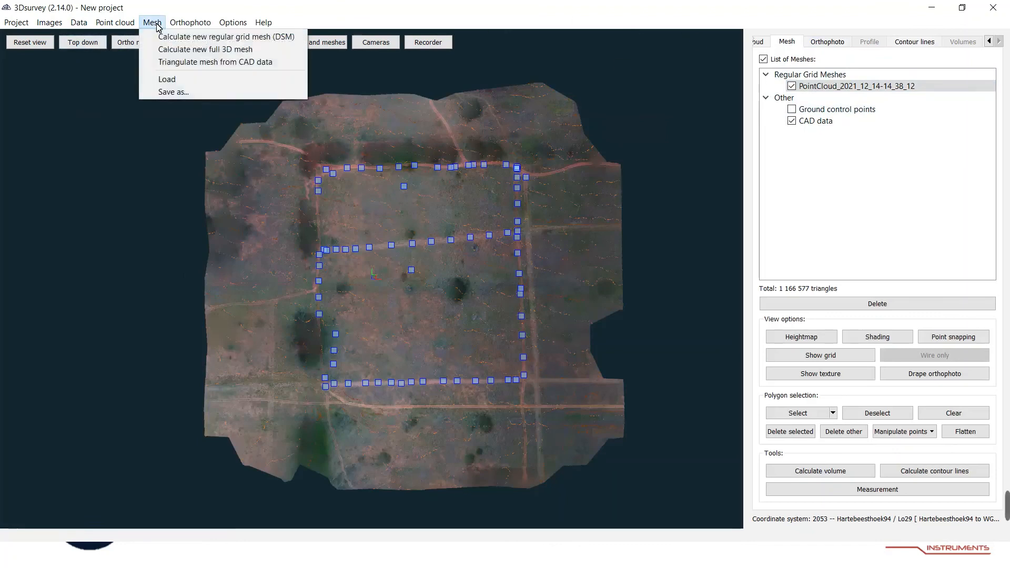
click(174, 92)
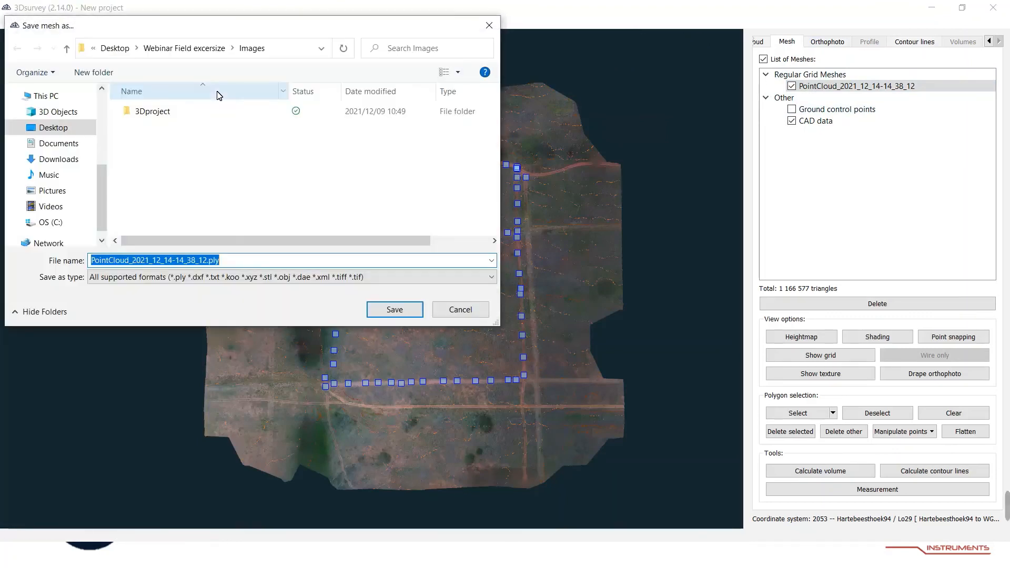
click(193, 49)
click(166, 131)
double_click(166, 131)
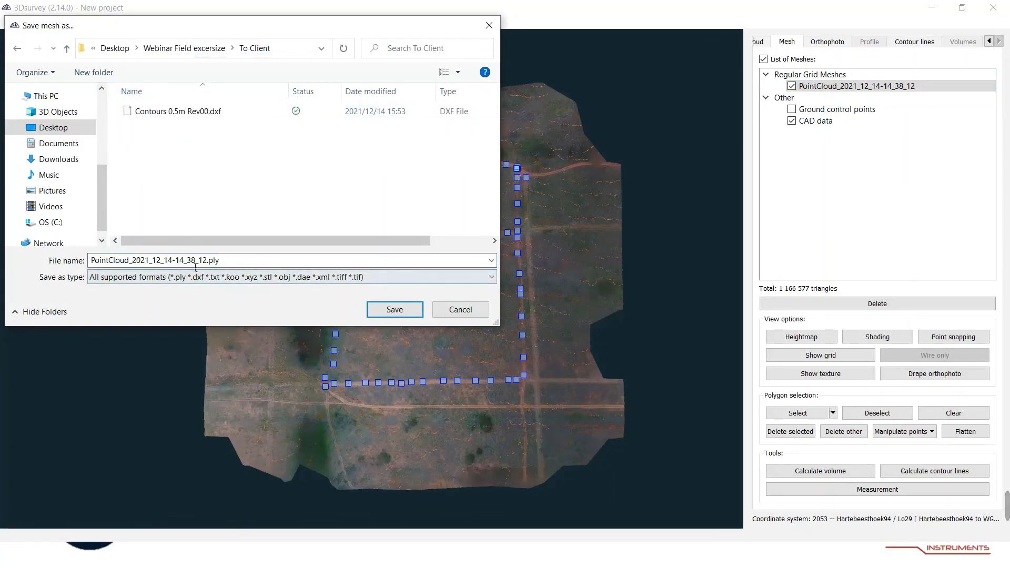
Choose the TXT ASCII format and name the mesh file Contour Data Rev00.
click(259, 277)
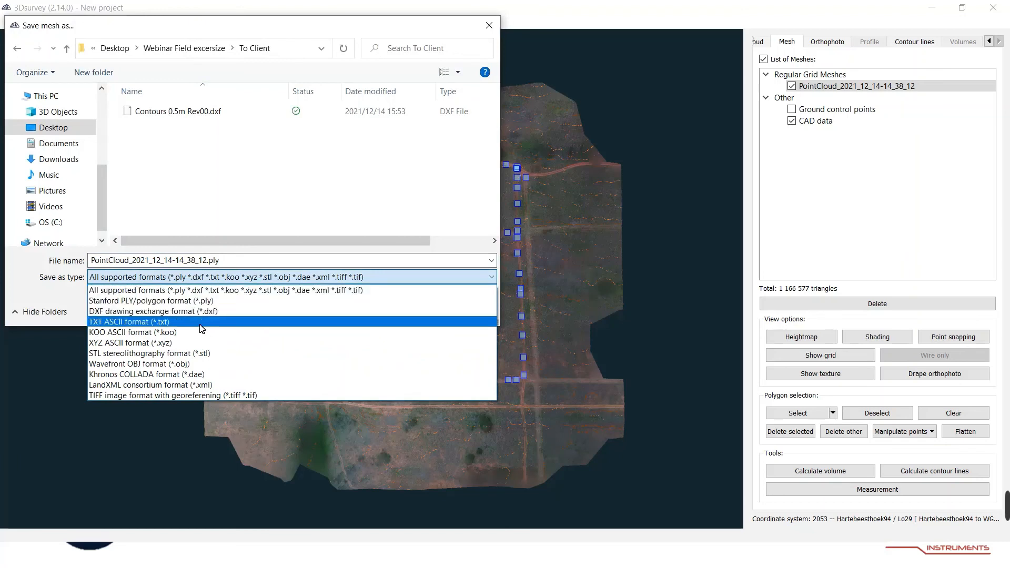
click(194, 323)
click(241, 261)
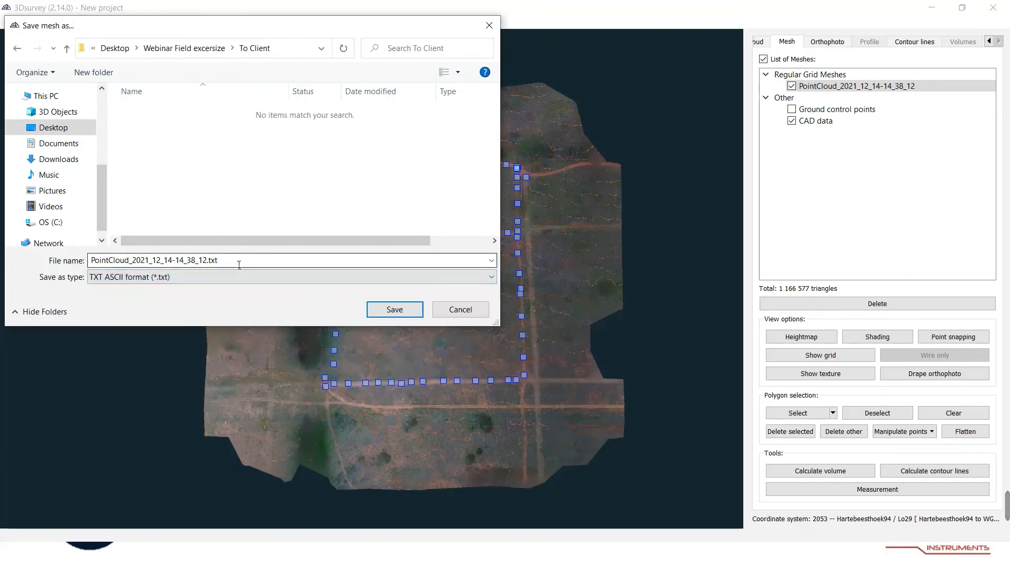
drag(231, 264, 91, 259)
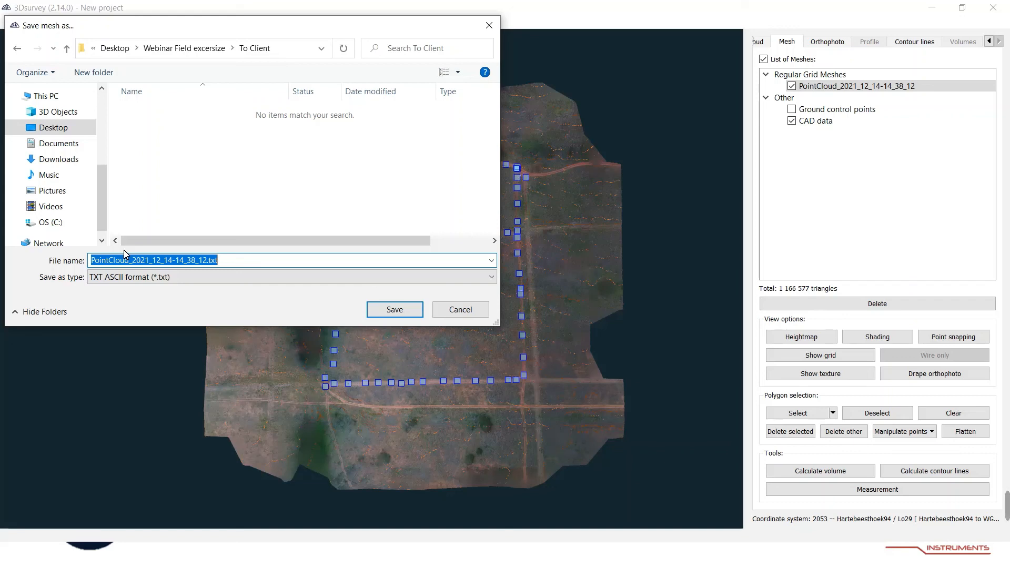
text(C)
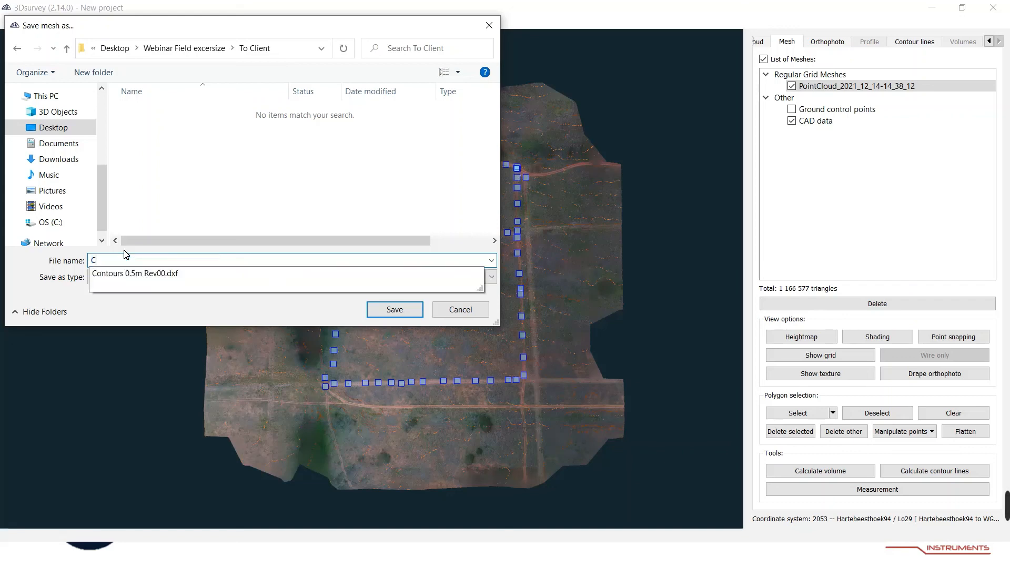
text(ontour)
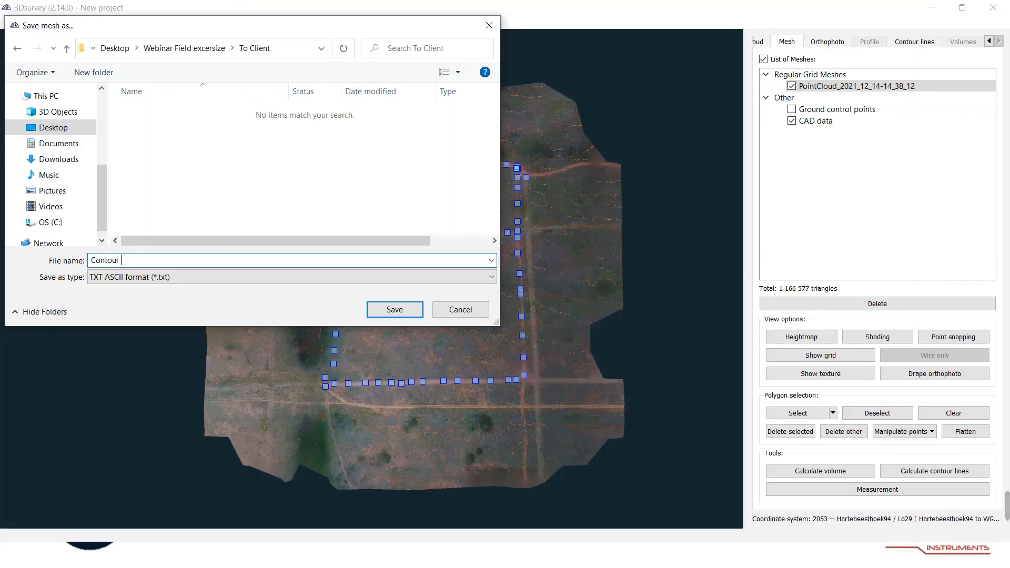
text( Data Rev00)
click(392, 309)
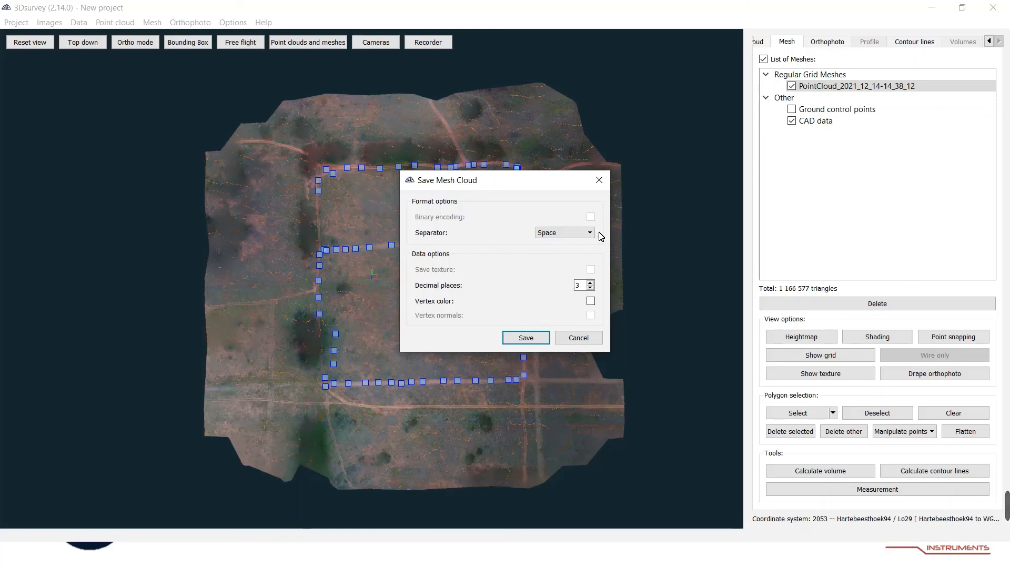
Confirm the Save Mesh Cloud options with the space separator to write the TXT file.
click(575, 235)
click(550, 293)
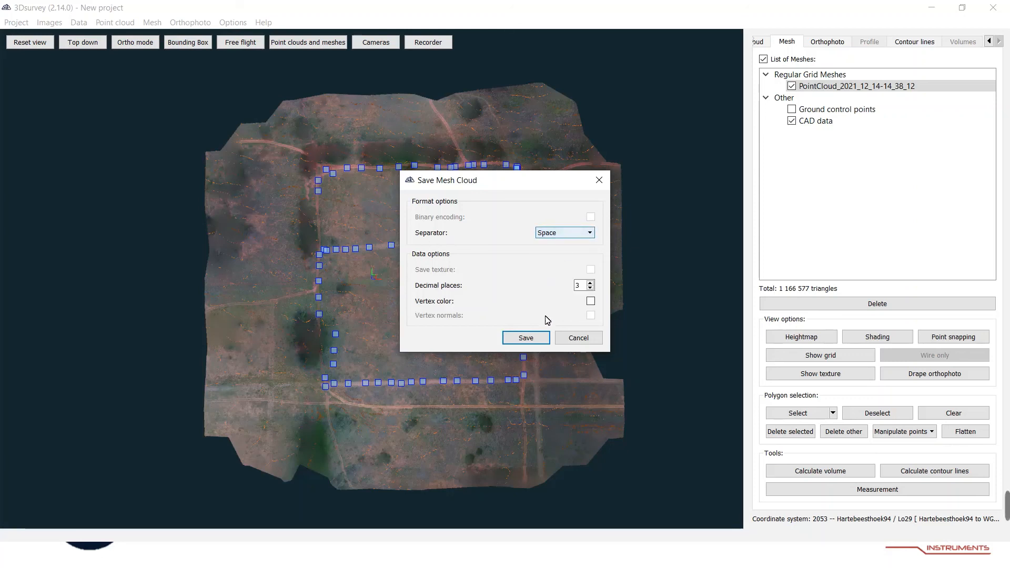
click(520, 338)
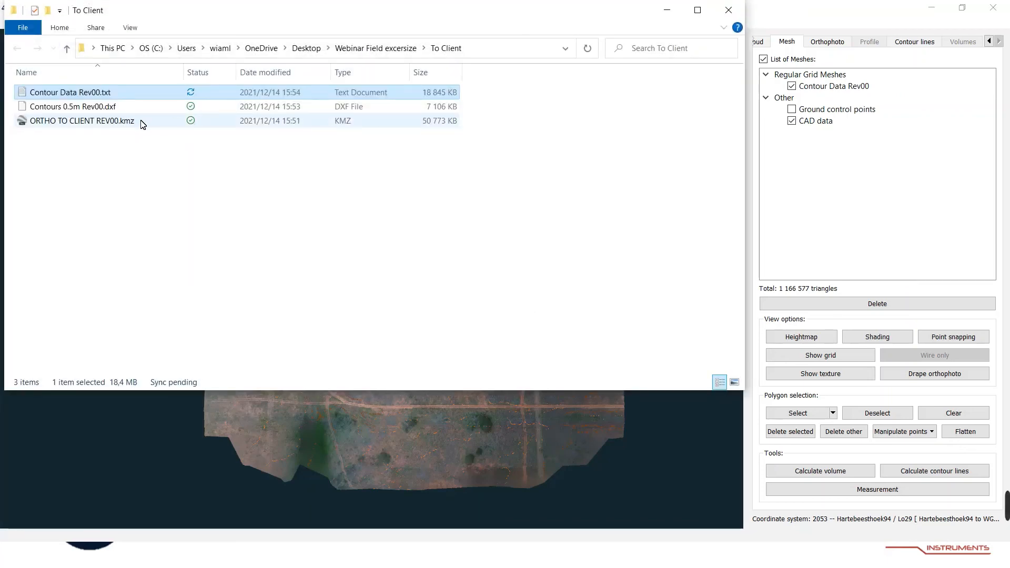
Check the deliverables in the To Client folder, close it and zoom out on the mesh.
click(141, 149)
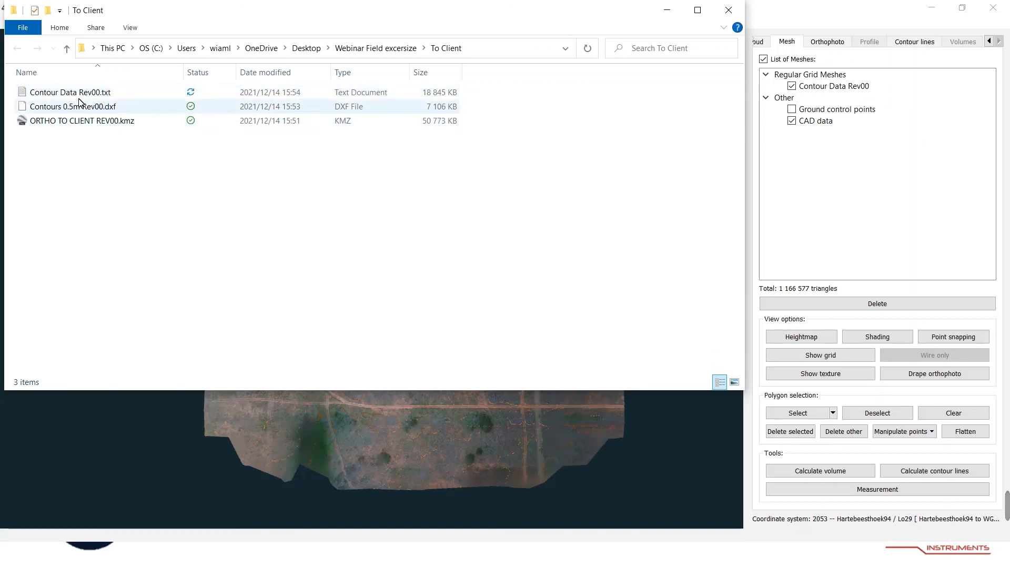
click(731, 13)
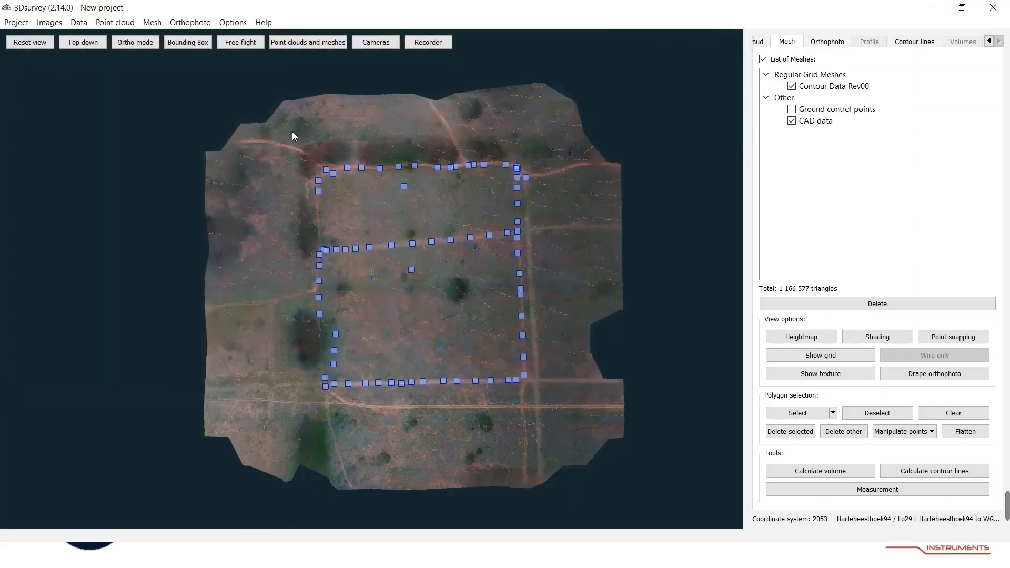
scroll(390, 220, down, 4)
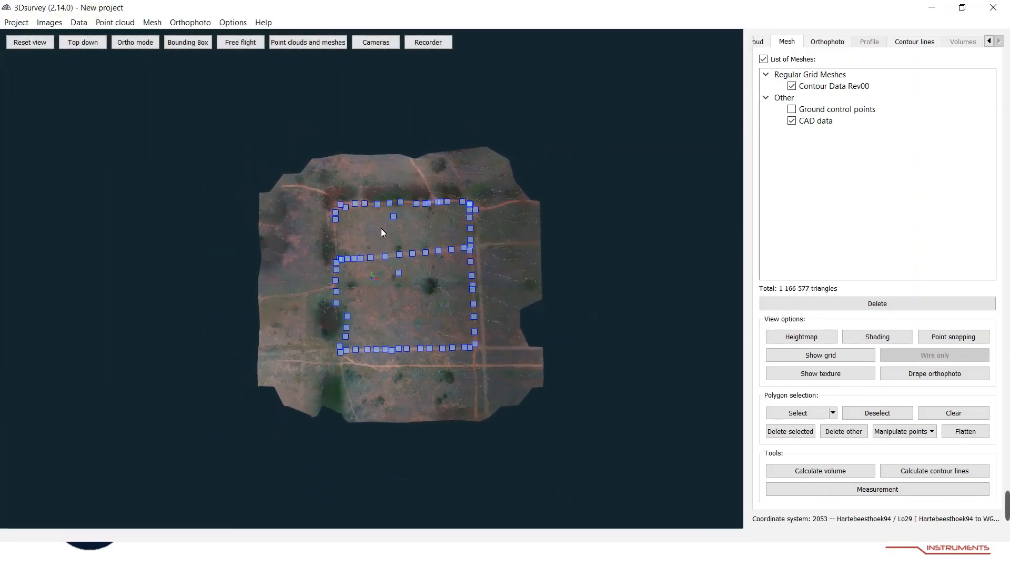